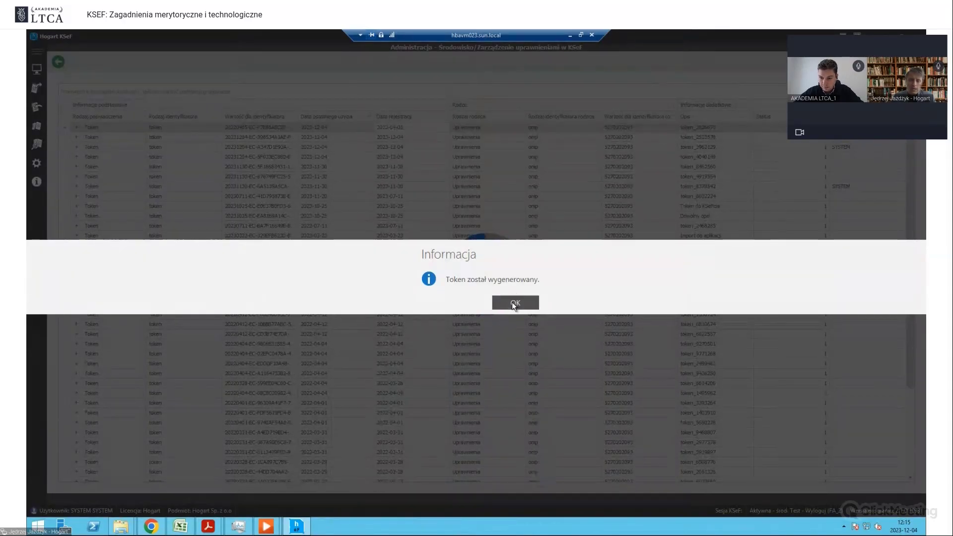
- Try to generate another token with the roles Odczyt faktur, Zapis faktur, Poświadczenia - odczyt and Poświadczenia - zarządzanie
click(513, 302)
click(474, 253)
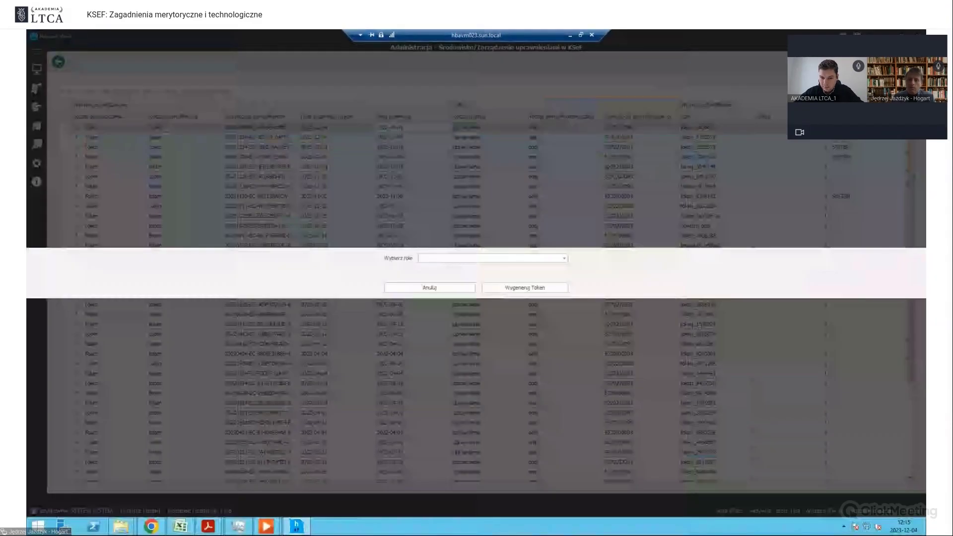
click(530, 258)
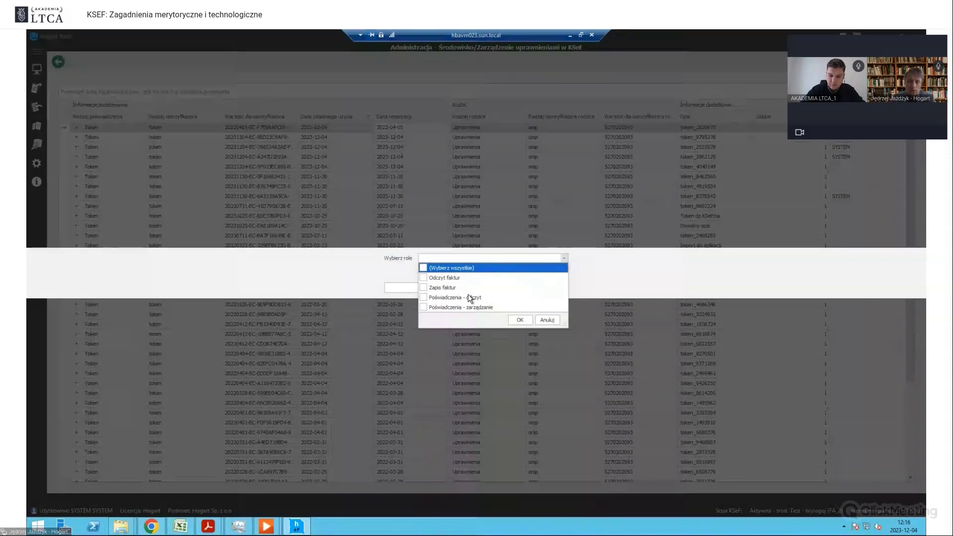
click(424, 278)
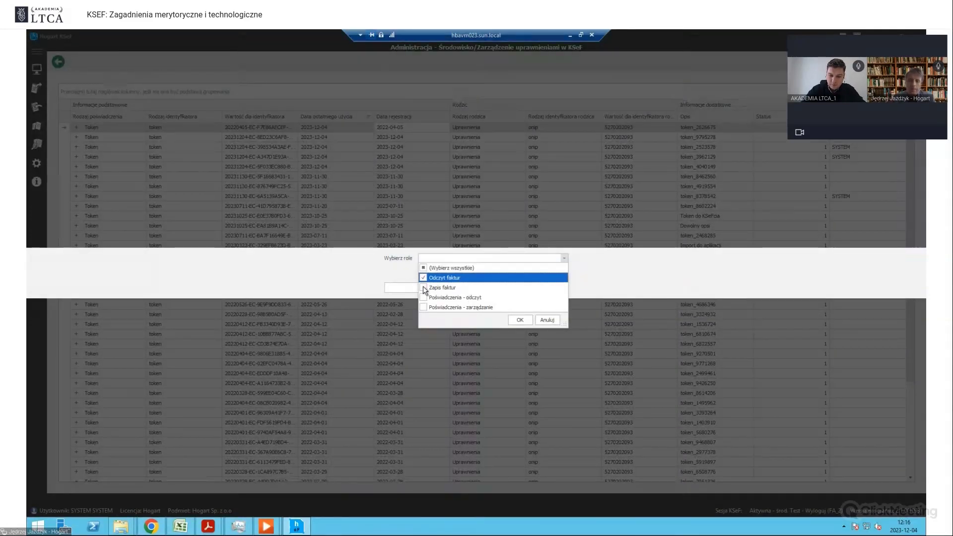
click(424, 287)
click(423, 298)
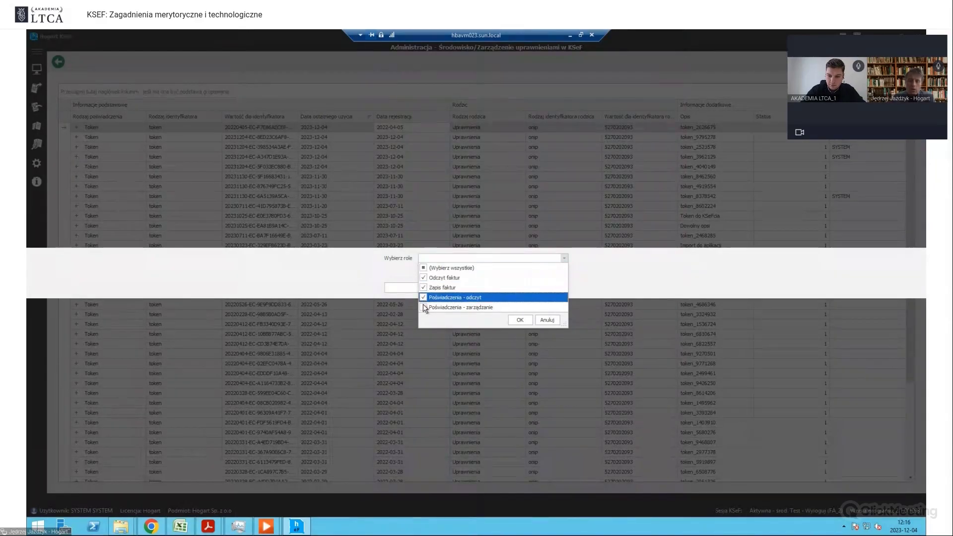
click(423, 307)
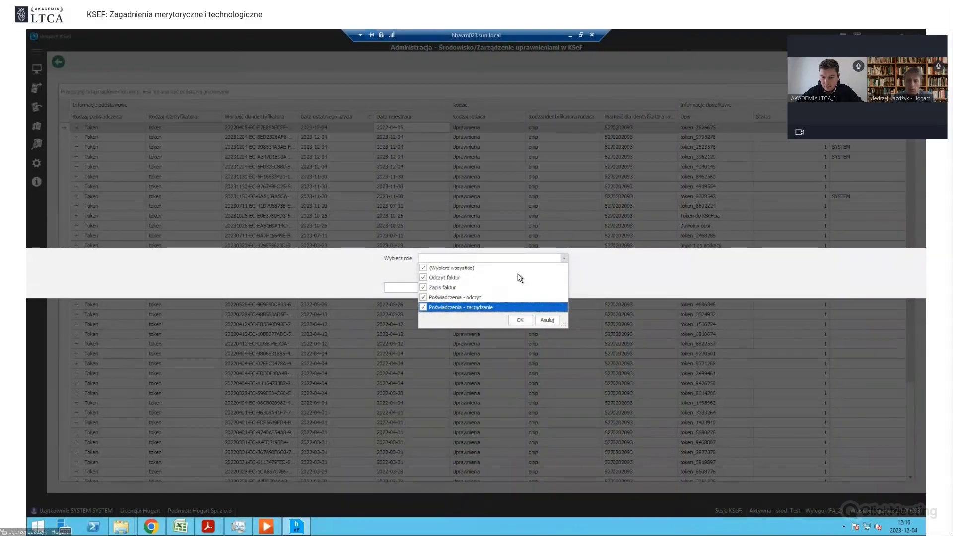
click(530, 320)
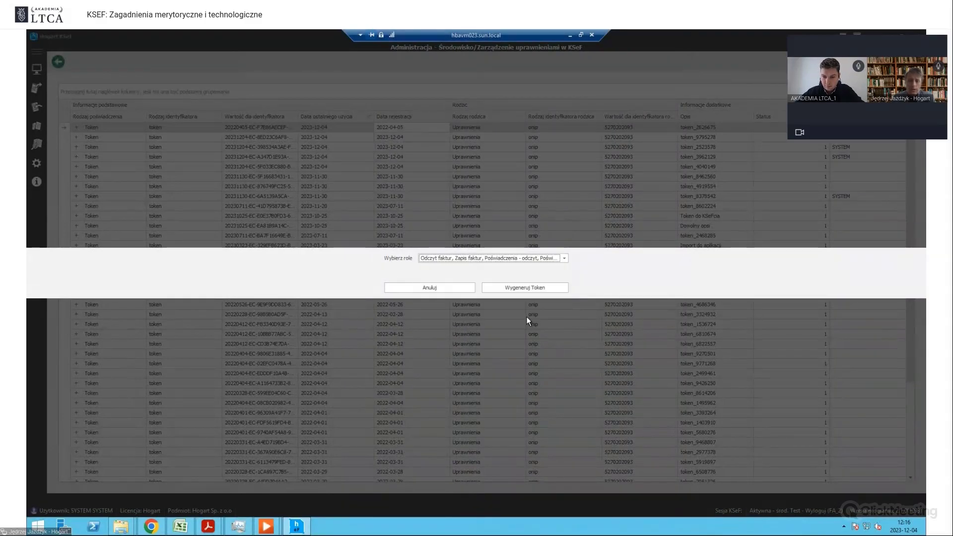
click(521, 291)
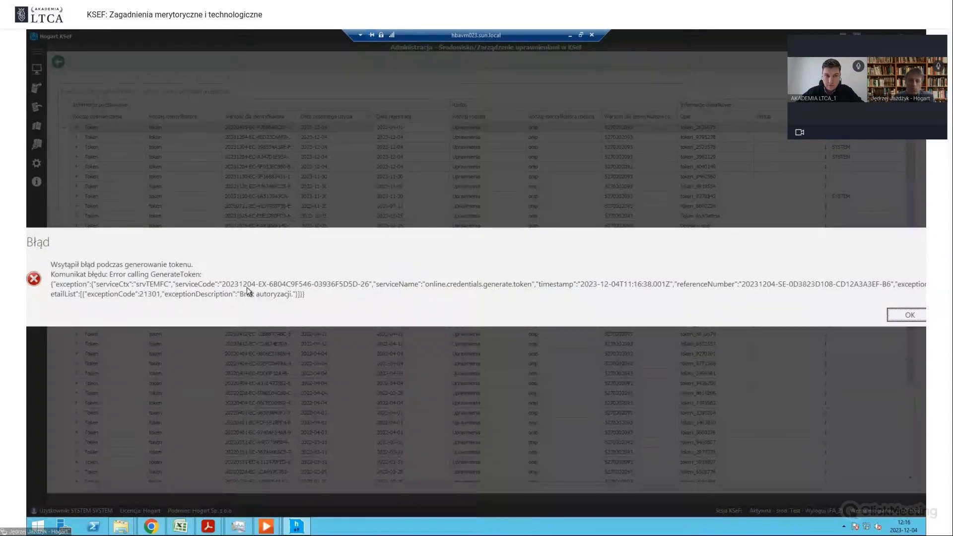
click(916, 314)
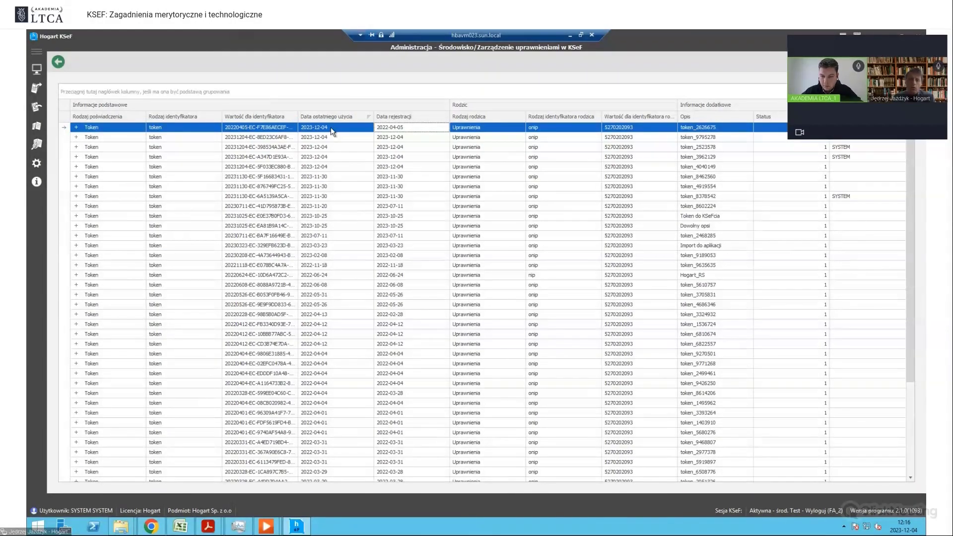
- Examine the individual roles assigned to the first token in the permissions list, and collapse its details
click(76, 127)
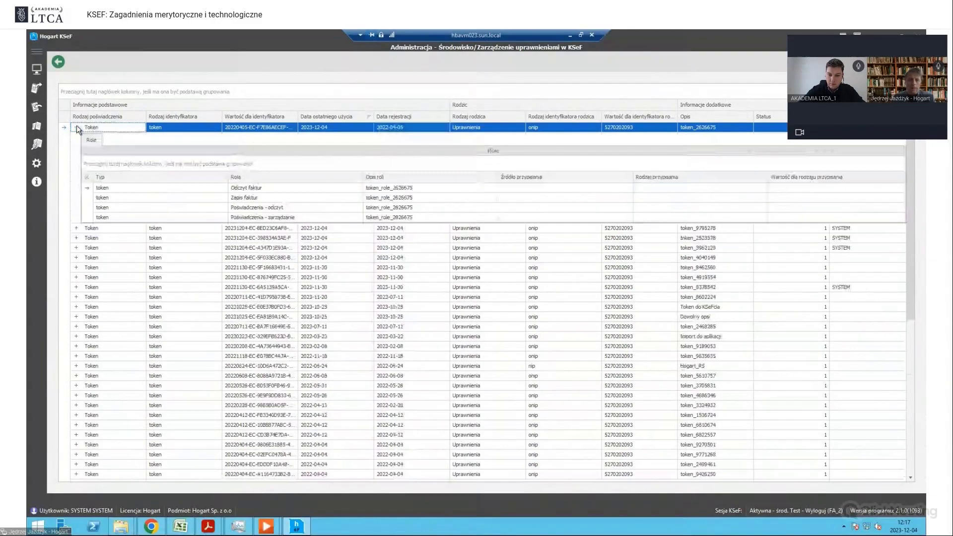
click(356, 187)
key(Down)
key(Down)
key(Down)
key(Up)
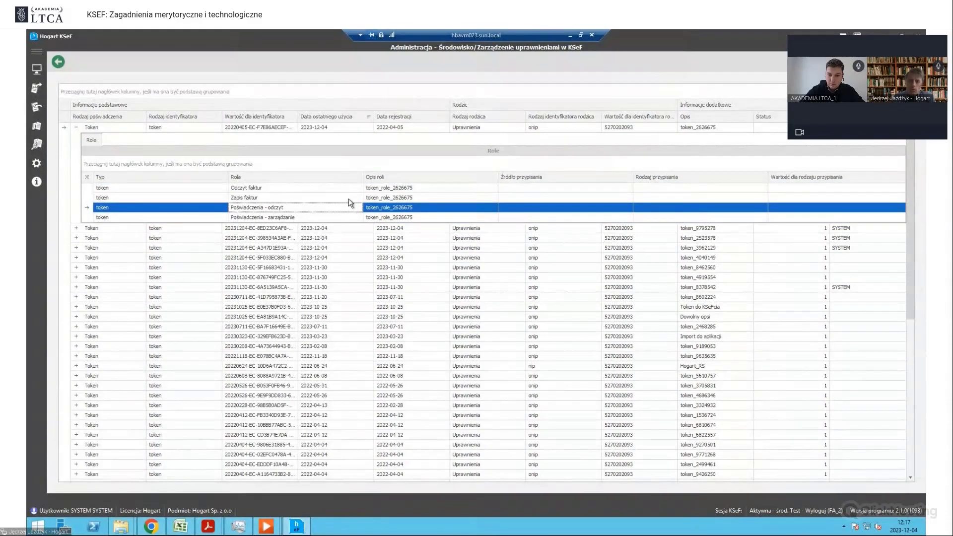
click(349, 200)
click(345, 187)
click(347, 195)
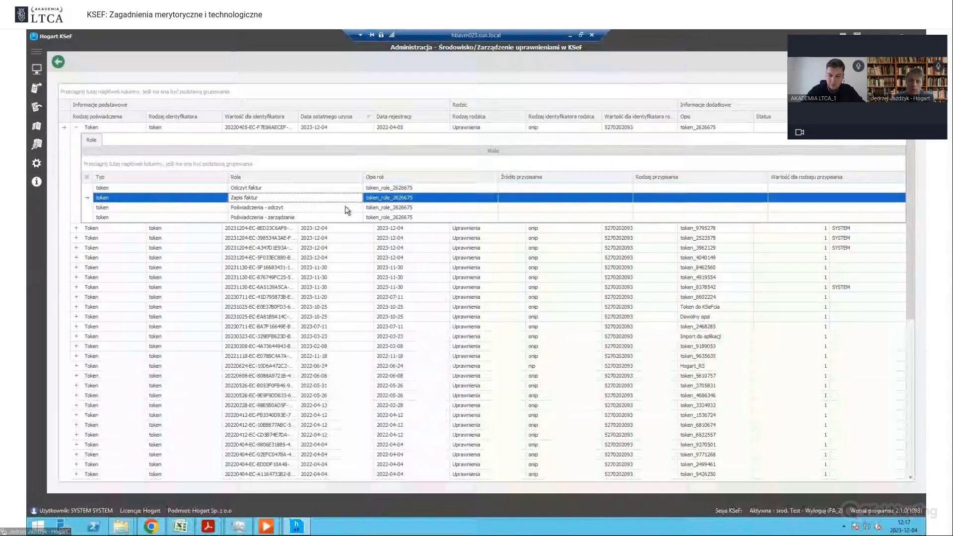
click(346, 208)
click(348, 219)
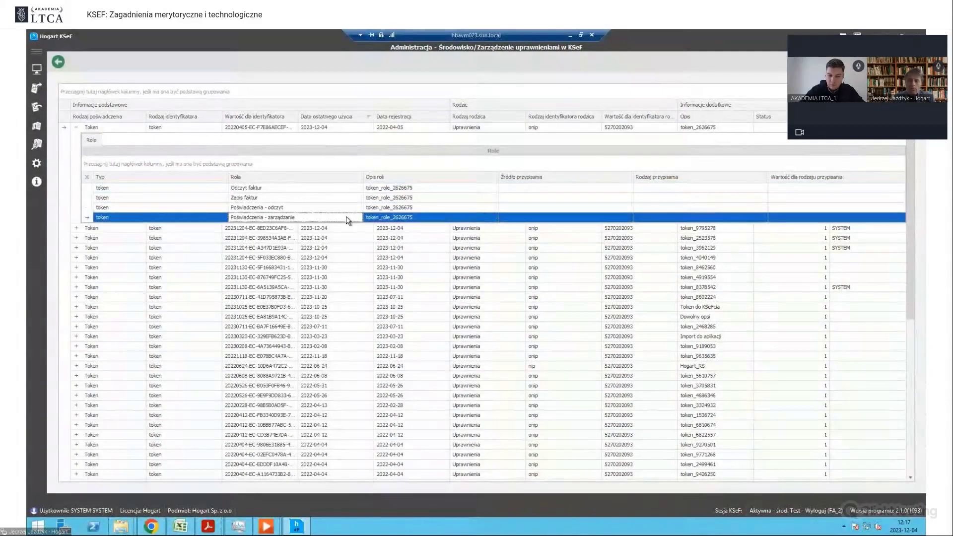
click(362, 197)
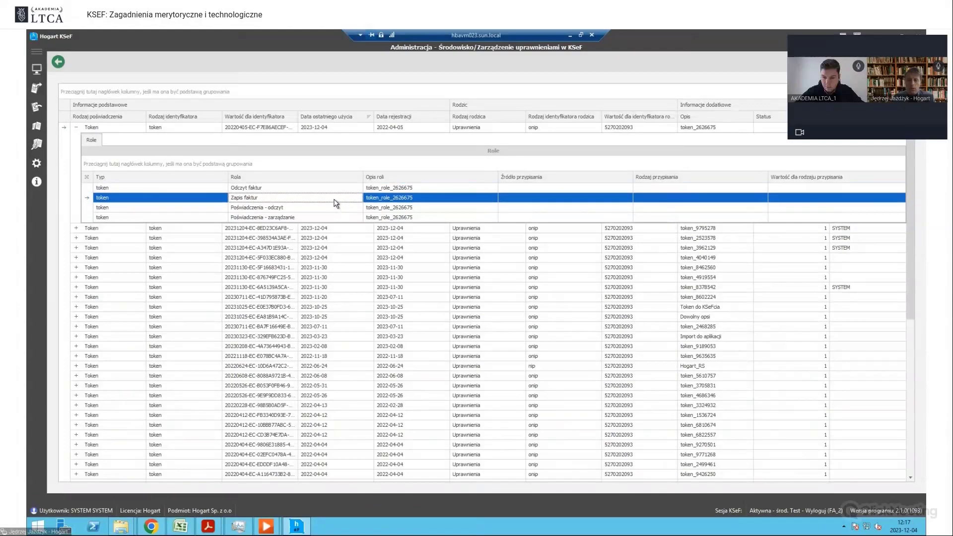
click(330, 214)
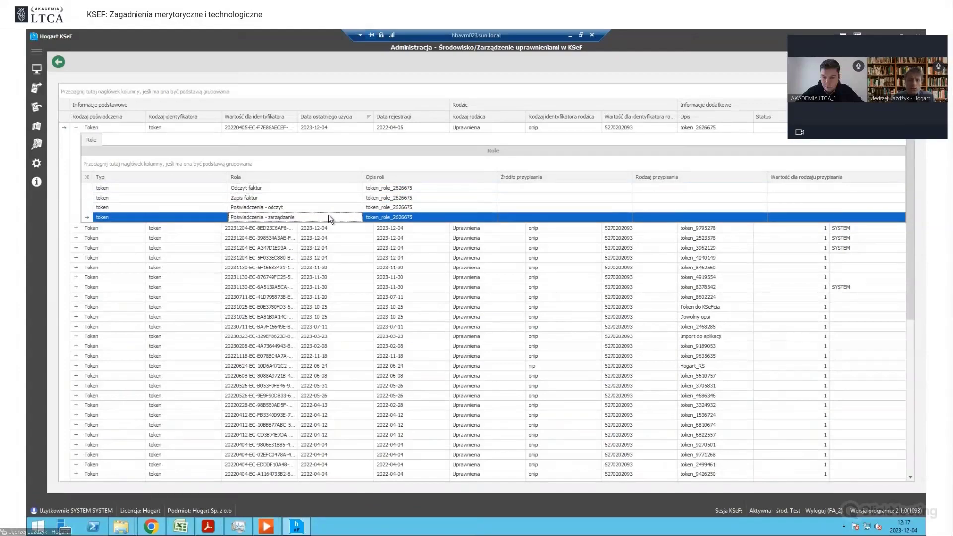
click(77, 128)
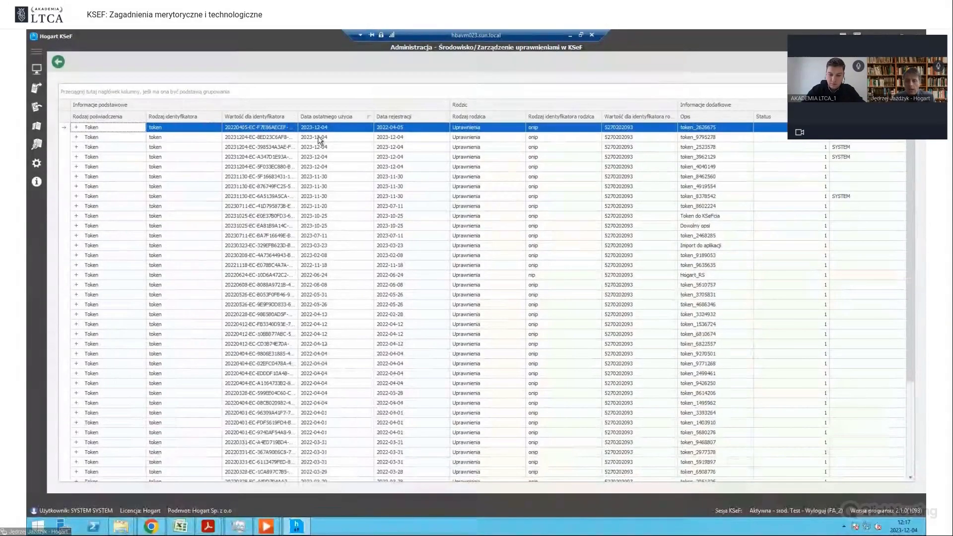
- Narrow the Wartość dla identyfikatora column and look over the recent and older tokens in the list
drag(298, 118, 285, 122)
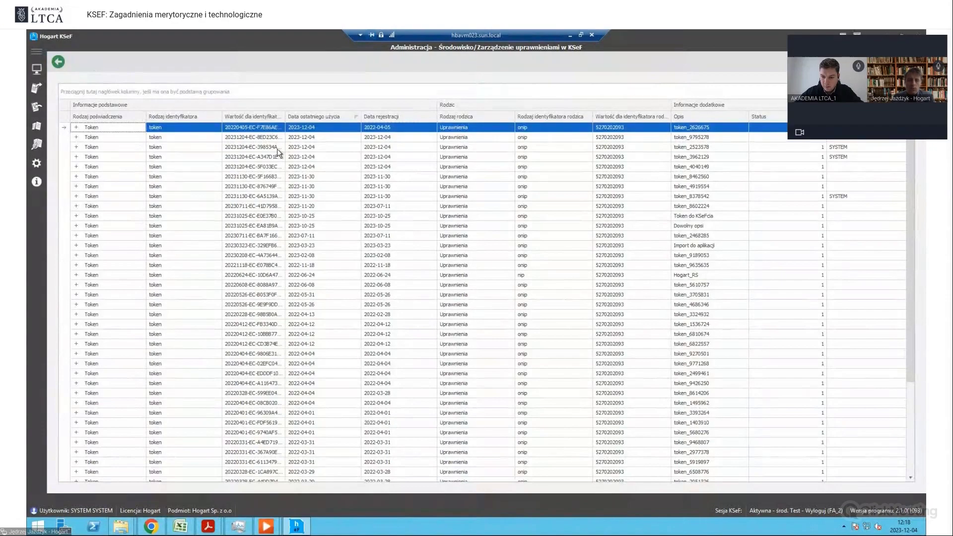
drag(278, 151, 263, 334)
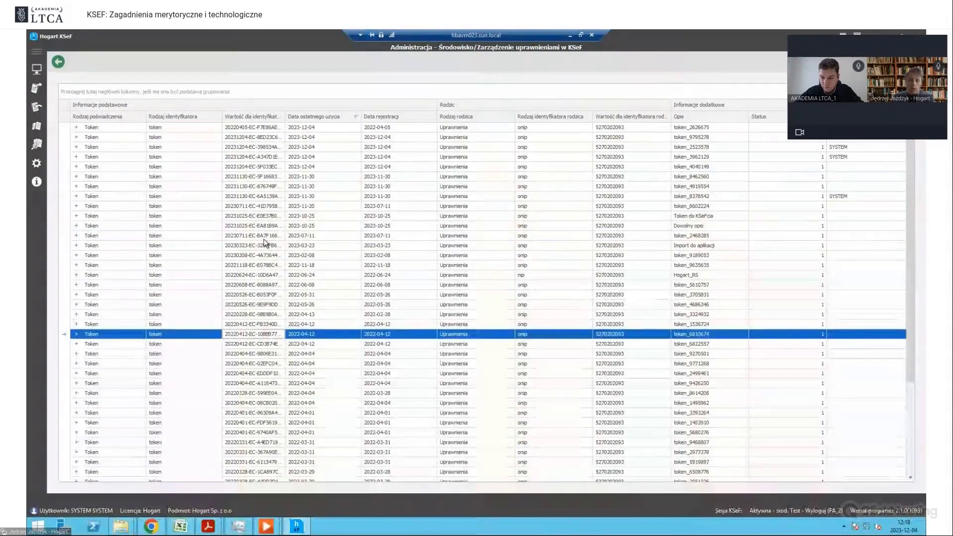
click(262, 149)
click(272, 396)
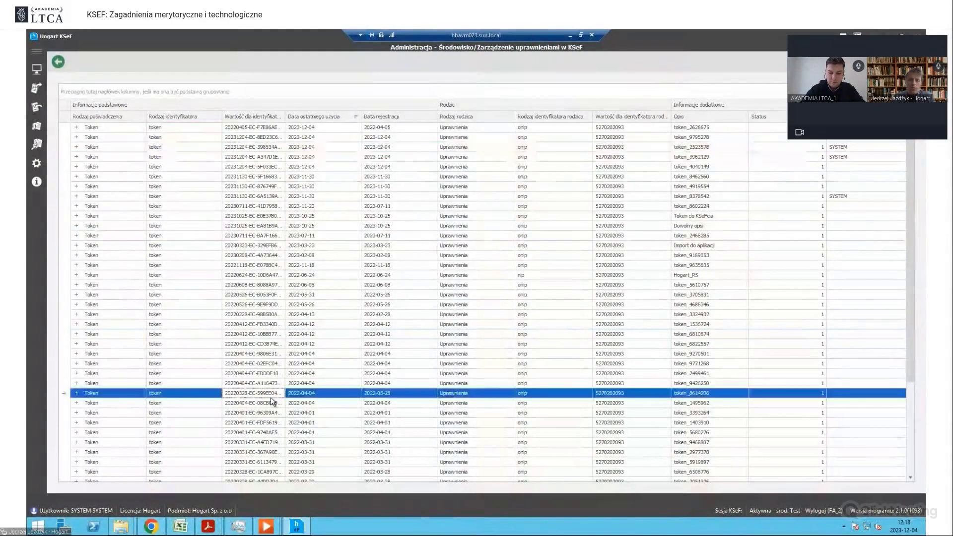
click(260, 157)
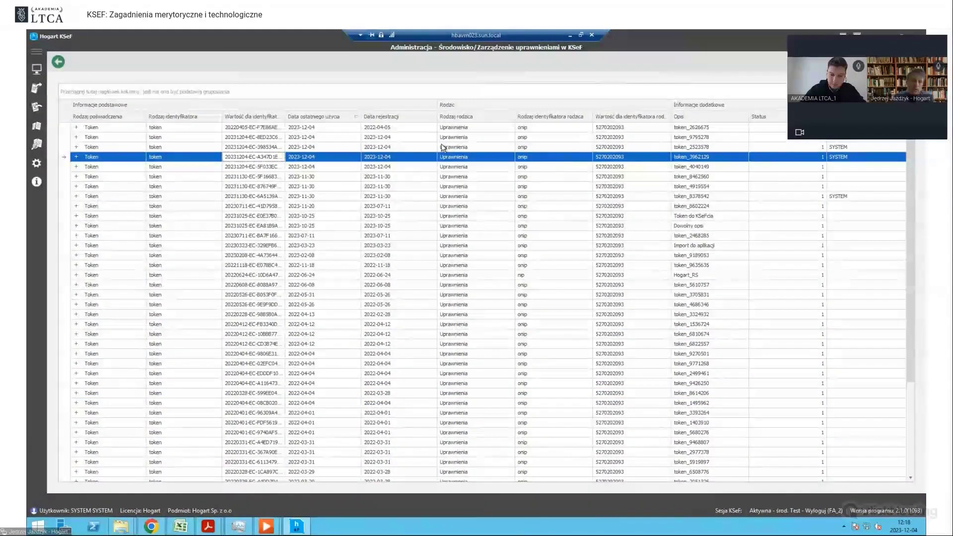
- Return to the Administracja - Środowisko overview with the navigation expanded, and minimize the remote desktop session
click(59, 61)
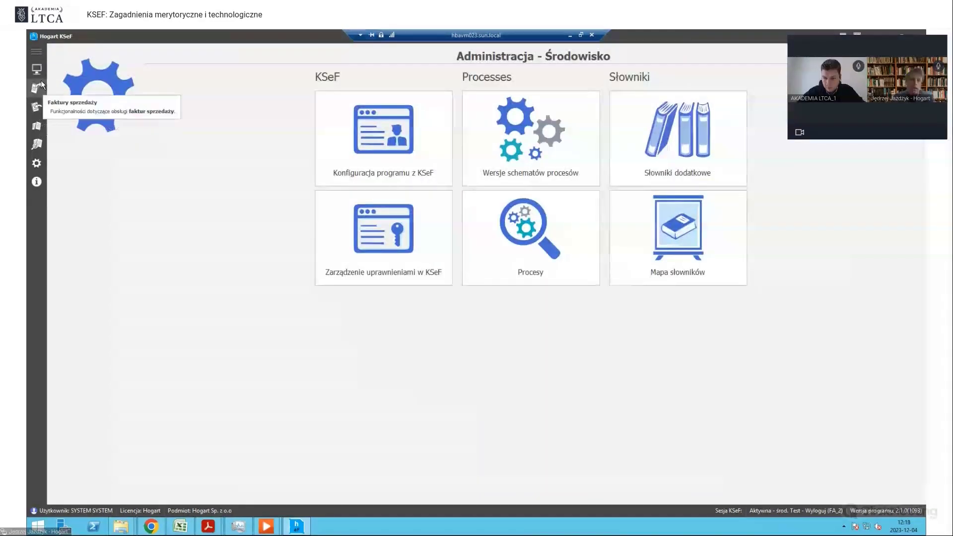
click(35, 51)
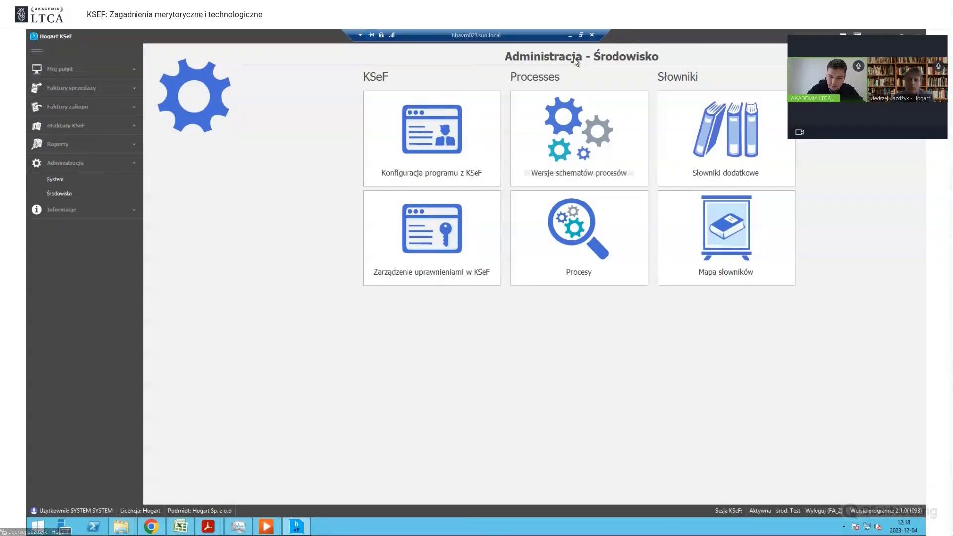
click(571, 36)
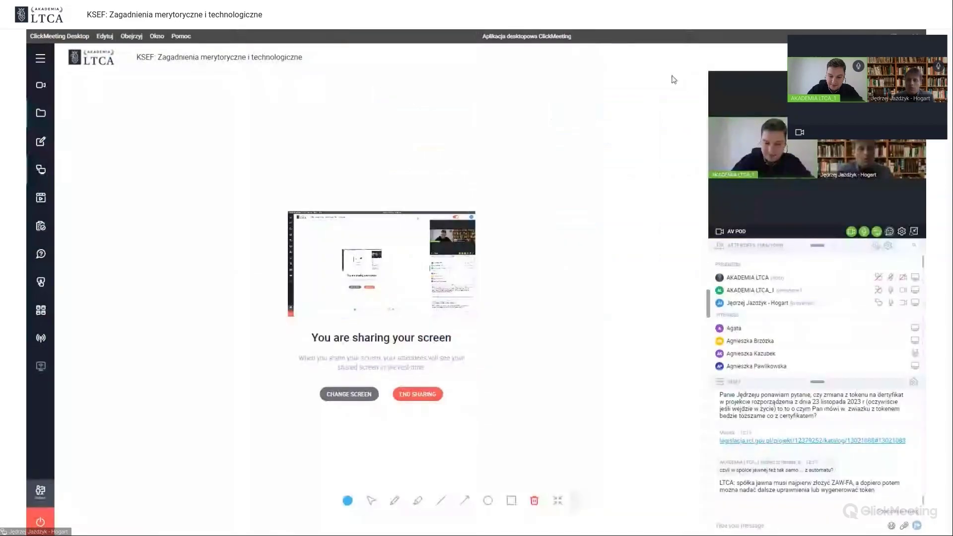
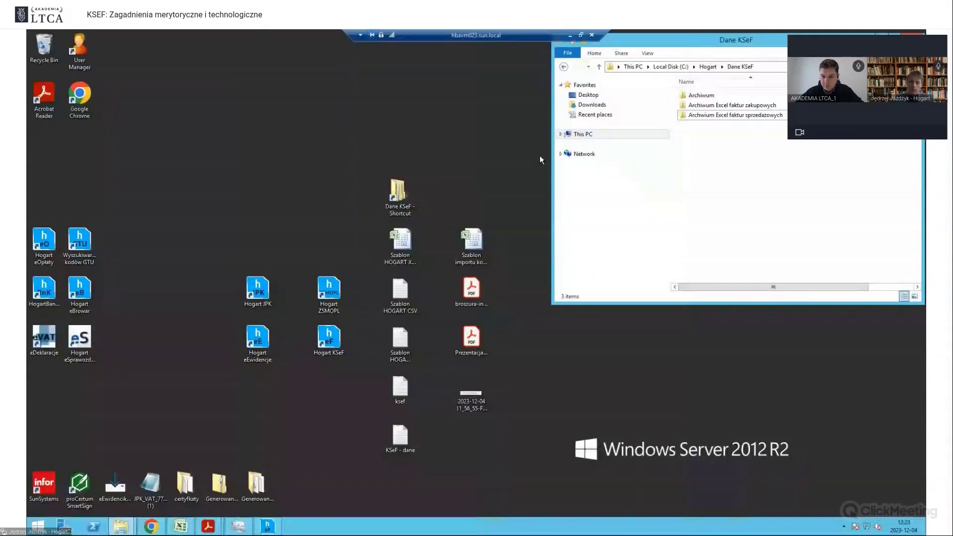
- Copy the Szablon HOGART XLS FA(2) faktury file from the desktop into the Dane KSeF folder and delete that copy
click(401, 243)
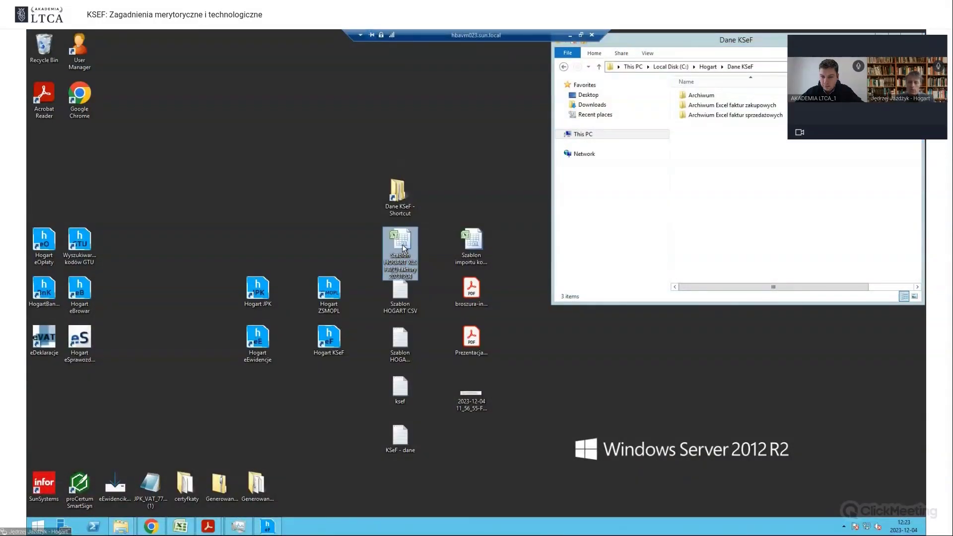
click(469, 241)
drag(406, 243, 744, 171)
click(761, 174)
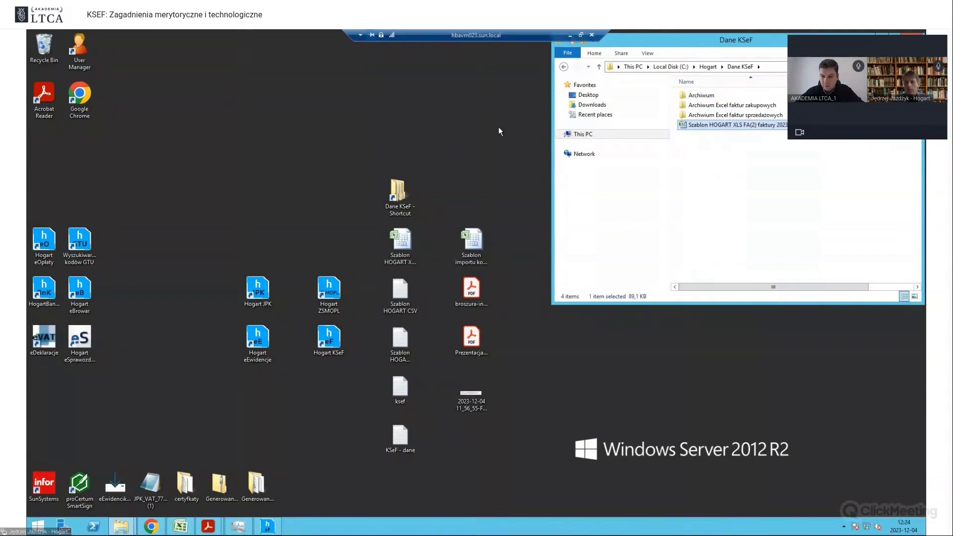
key(Delete)
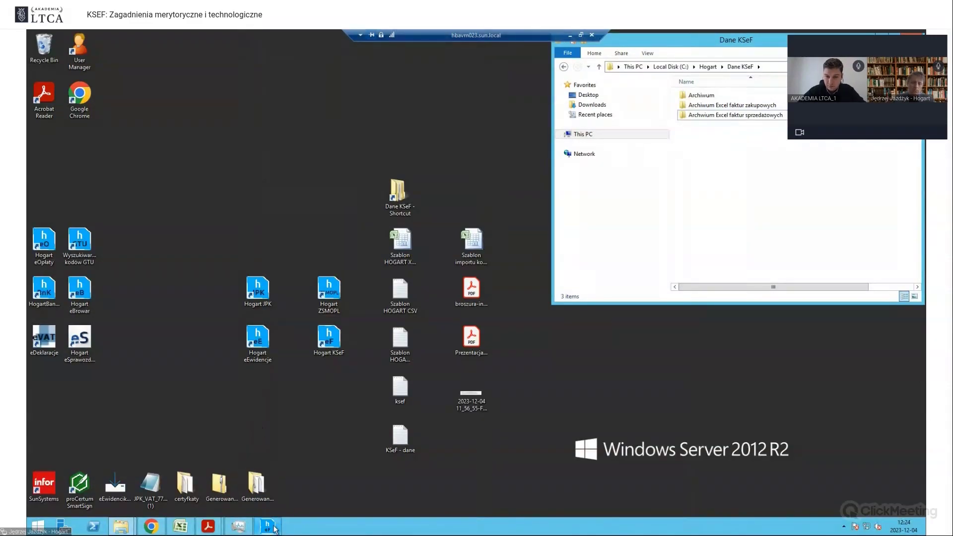
- Switch to Hogart KSeF and open Konfiguracja harmonogramu in the system administration area
mouse_move(274, 529)
click(269, 499)
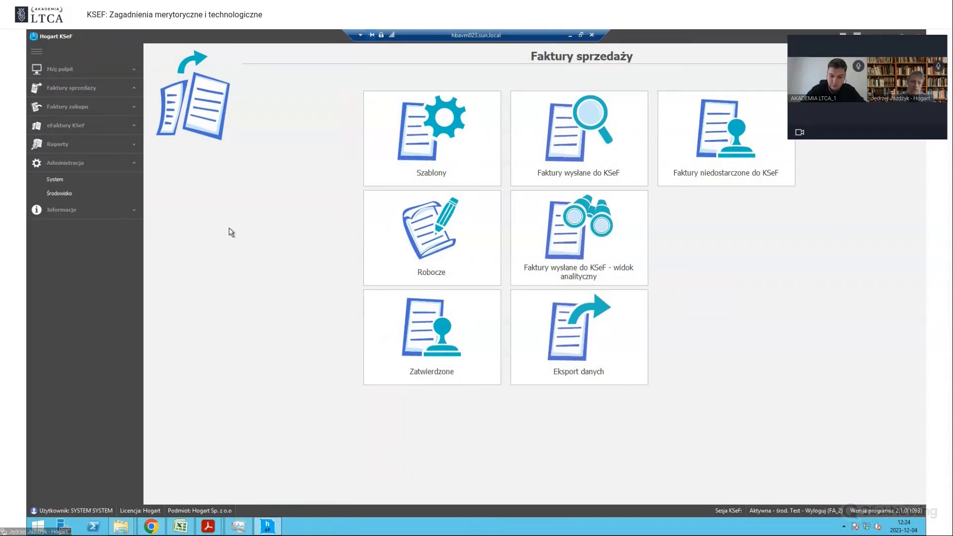
click(71, 192)
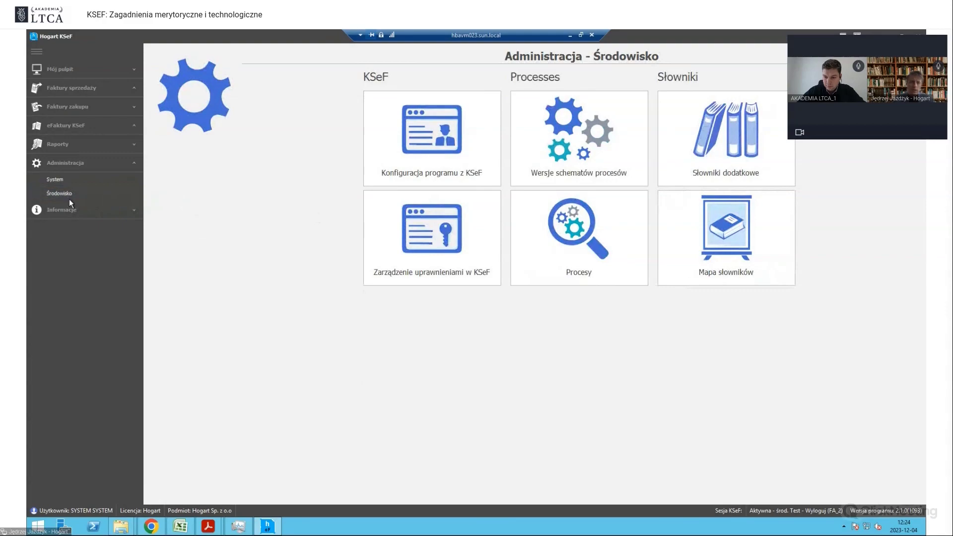
click(64, 180)
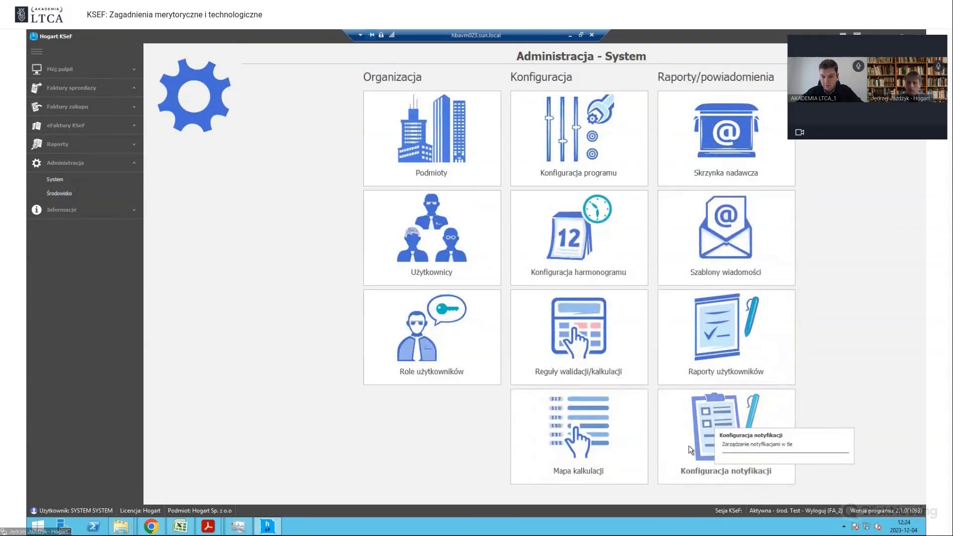
click(580, 264)
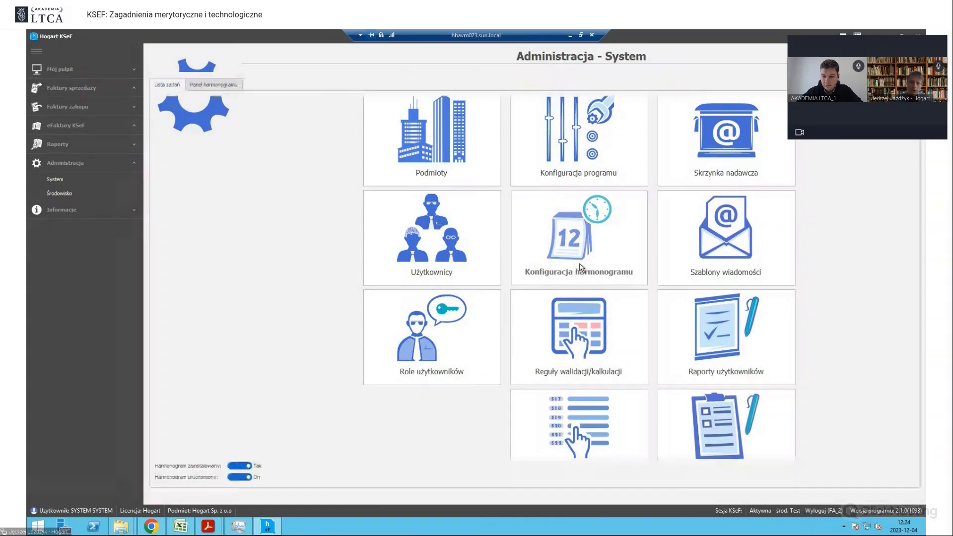
- Widen the Id zadania column and open the settings of the Automatyczny import faktur sprzedaży task
drag(290, 131, 329, 132)
drag(229, 130, 314, 132)
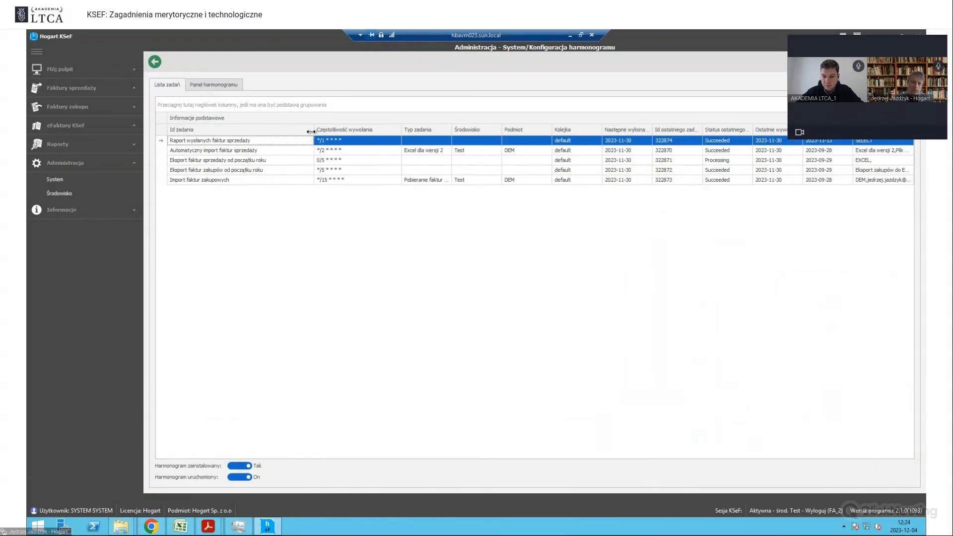
click(231, 180)
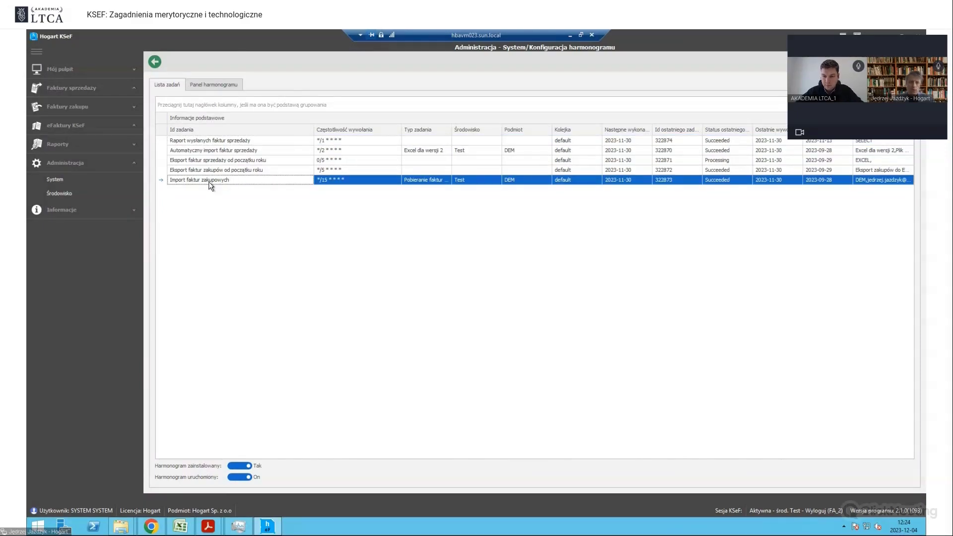
click(213, 160)
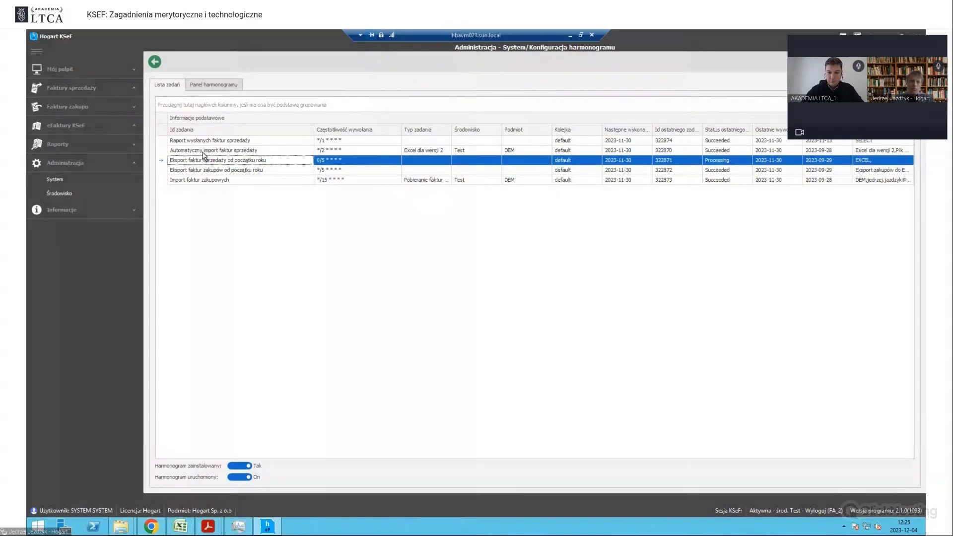
click(246, 150)
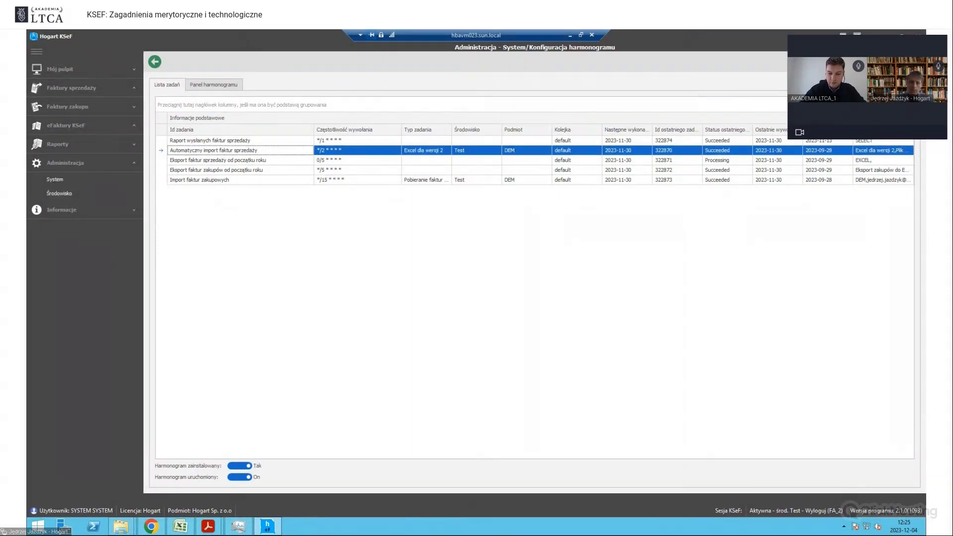
double_click(735, 150)
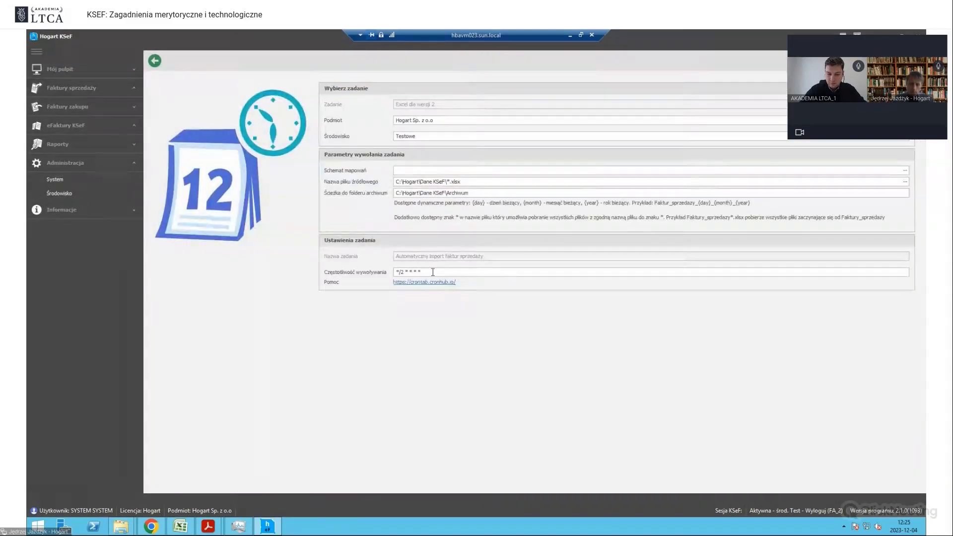
- Review the import task's Częstotliwość wywoływania and Nazwa pliku źródłowego settings, and return to the Administracja - System overview
triple_click(411, 272)
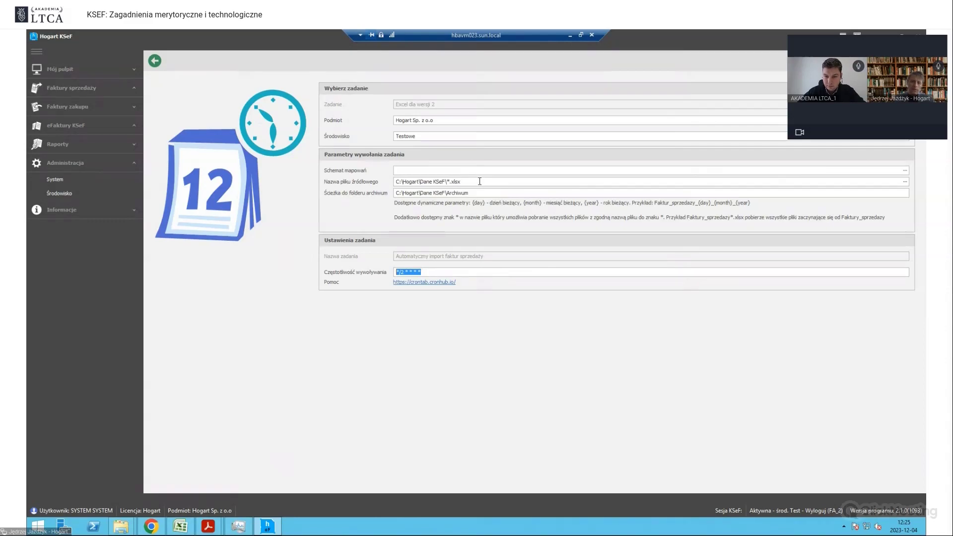
drag(479, 181, 369, 185)
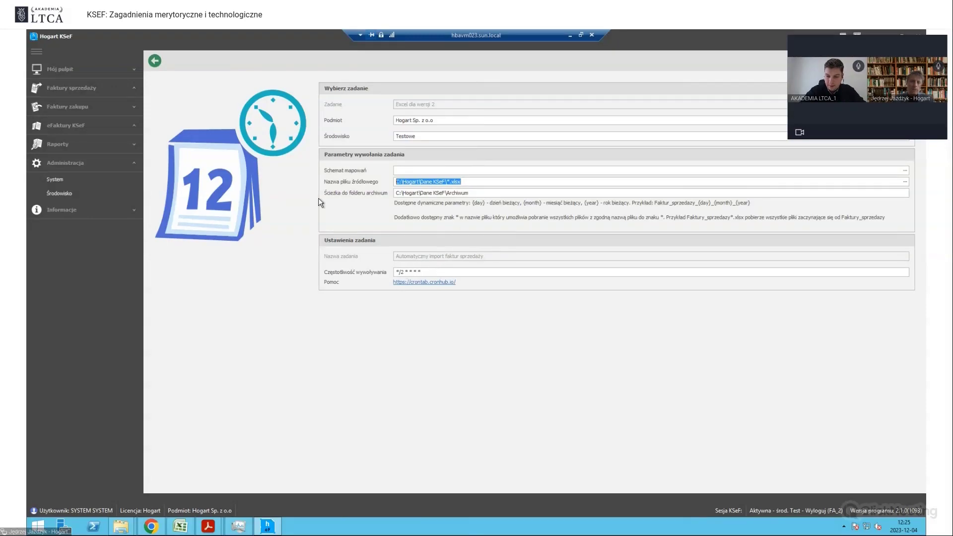
click(155, 61)
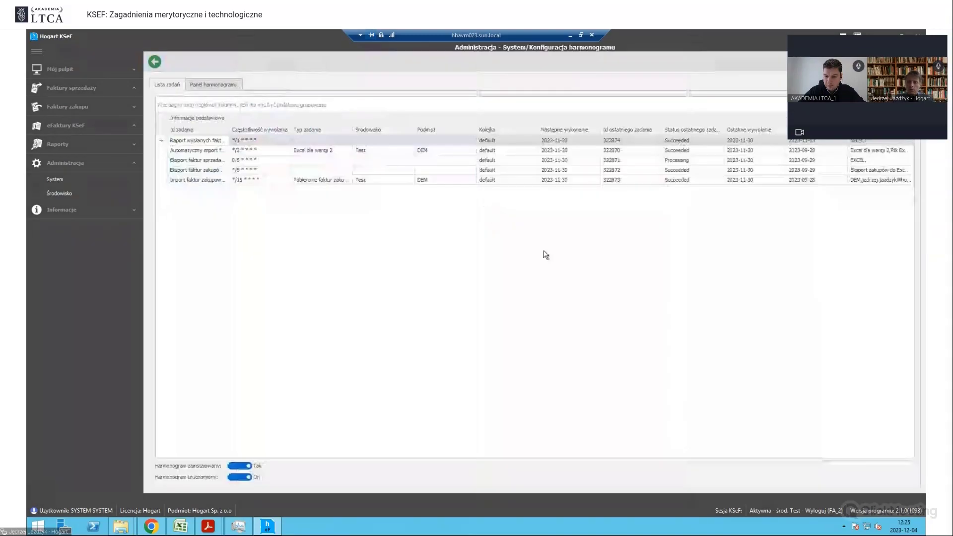
click(156, 62)
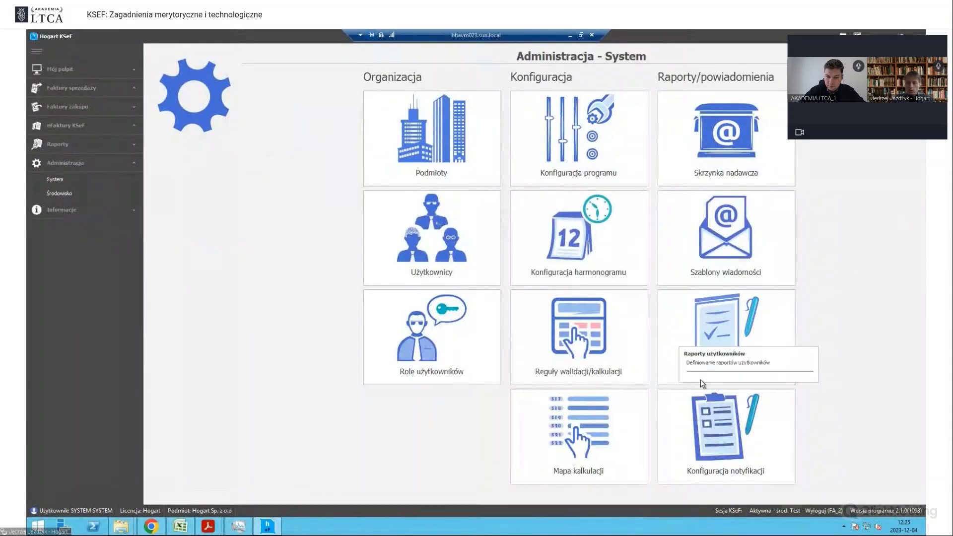
- Check the recipient address of the Raport wysłanych faktur sprzedaży notification with the Adres wysyłki column widened, and return to the Administracja - System overview
click(723, 430)
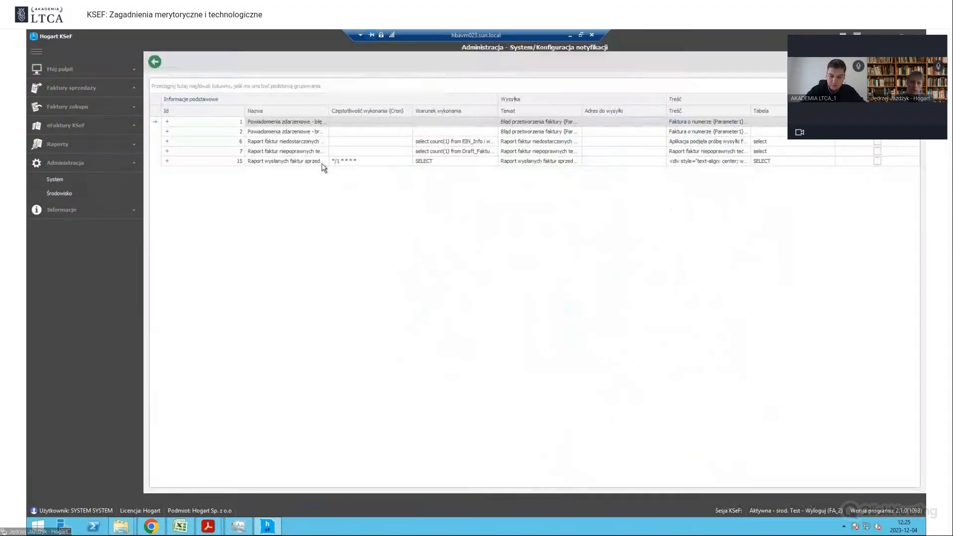
click(322, 162)
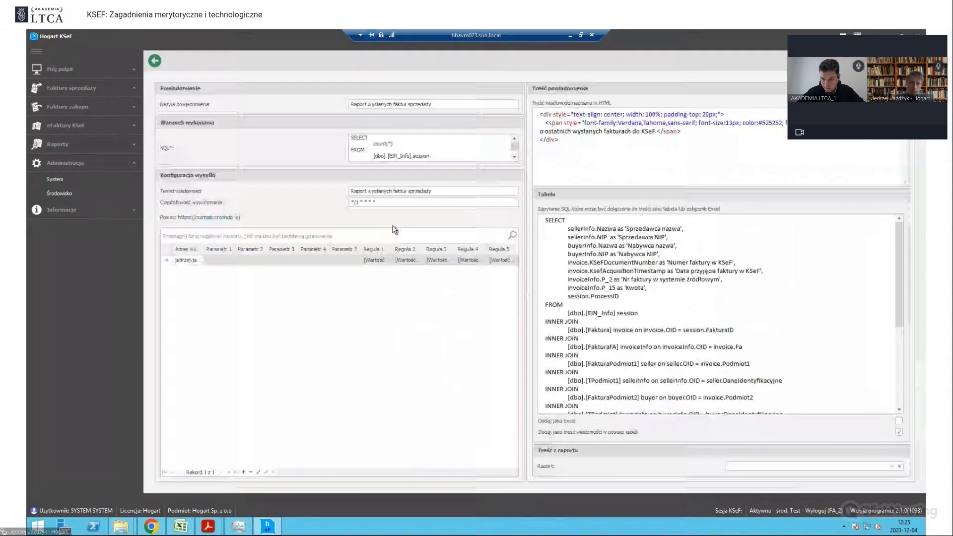
drag(203, 249, 282, 251)
click(254, 260)
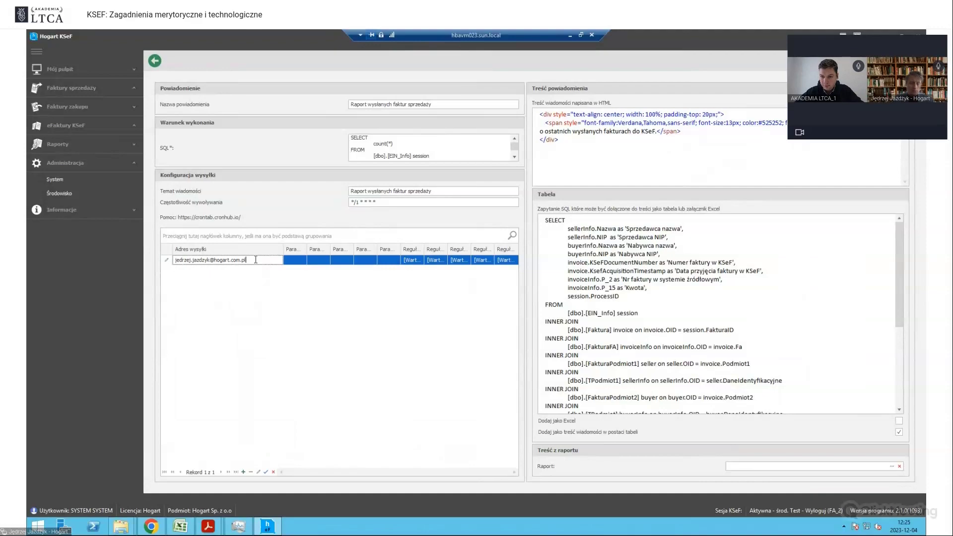
key(Return)
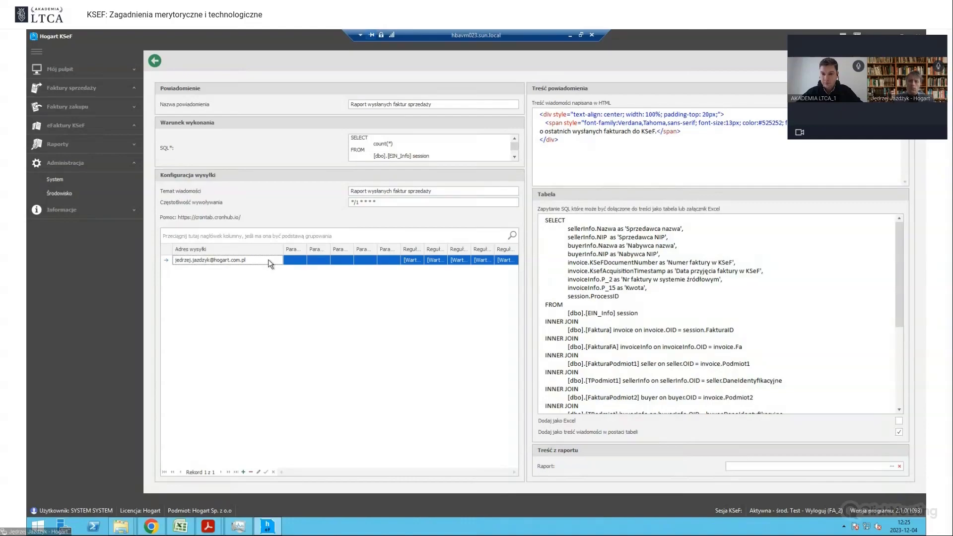
click(155, 61)
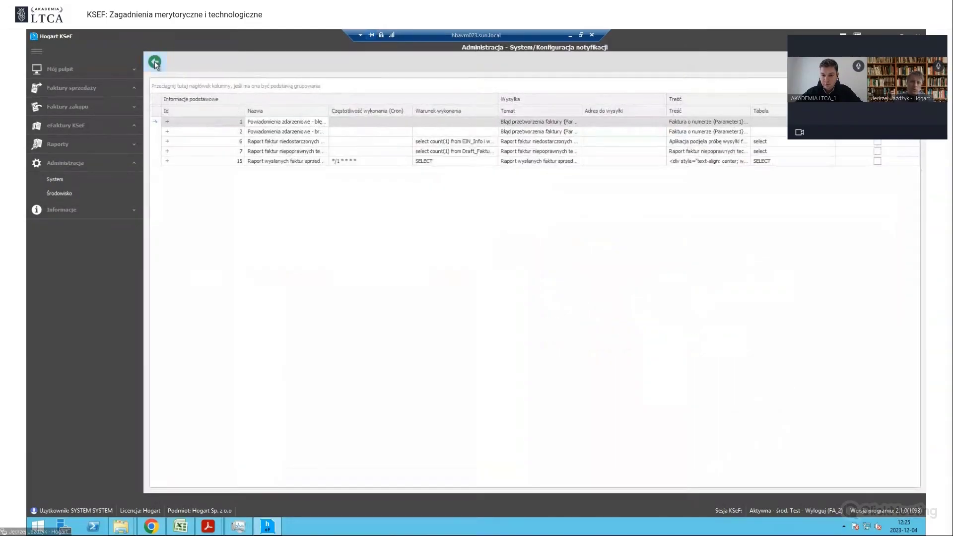
click(155, 63)
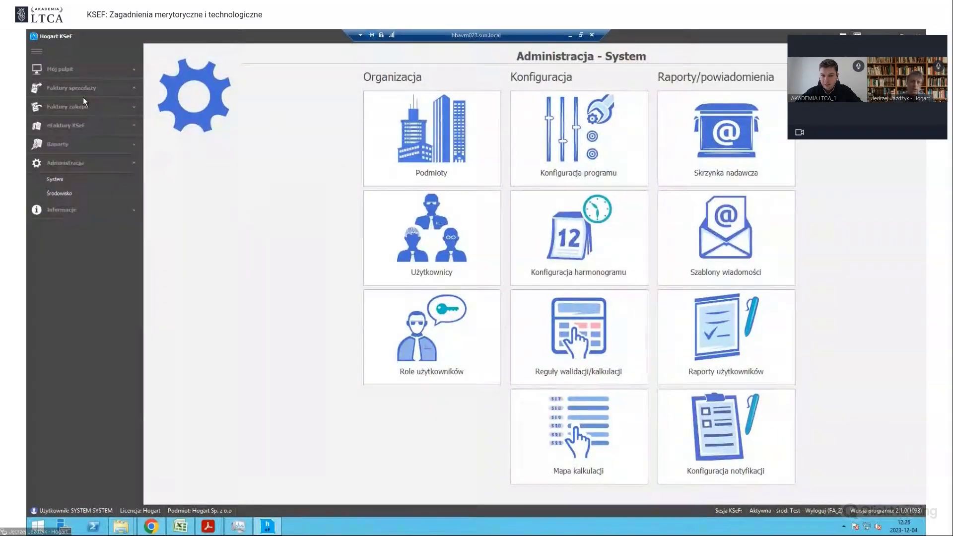
- Switch to Gmail, read through the newest Raport wysłanych faktur sprzedaży email and return to the search results
click(570, 38)
key(alt+Tab)
key(alt+Tab)
key(alt+Tab)
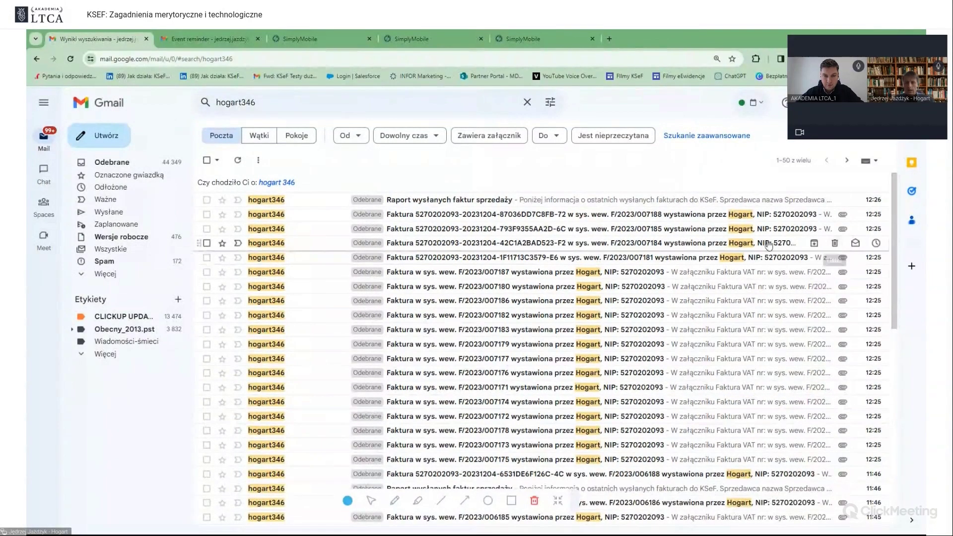
click(484, 202)
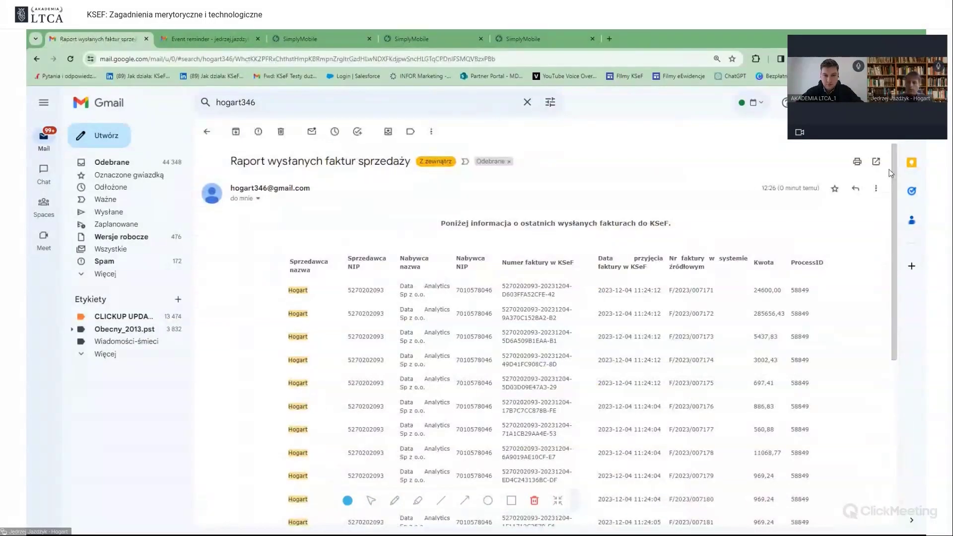
scroll(894, 172, down, 3)
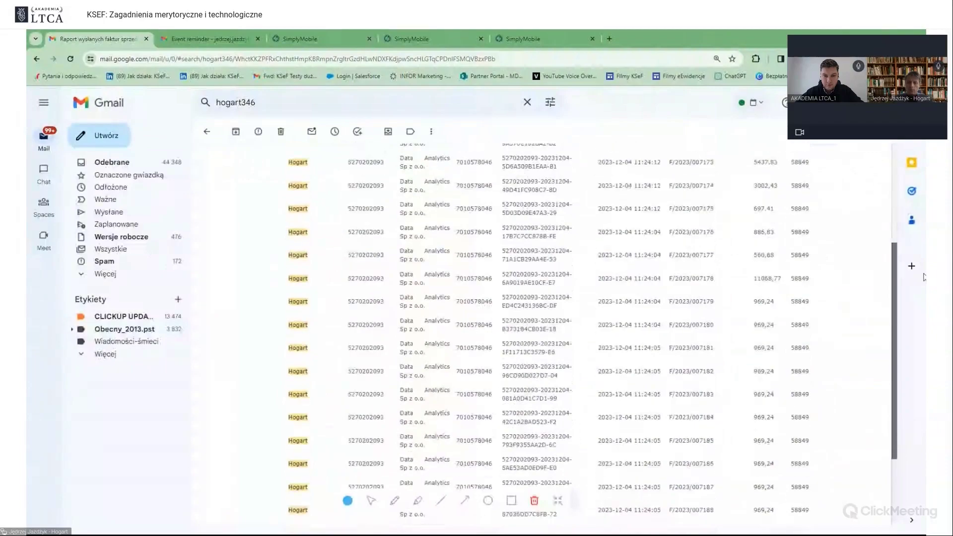
scroll(550, 335, up, 3)
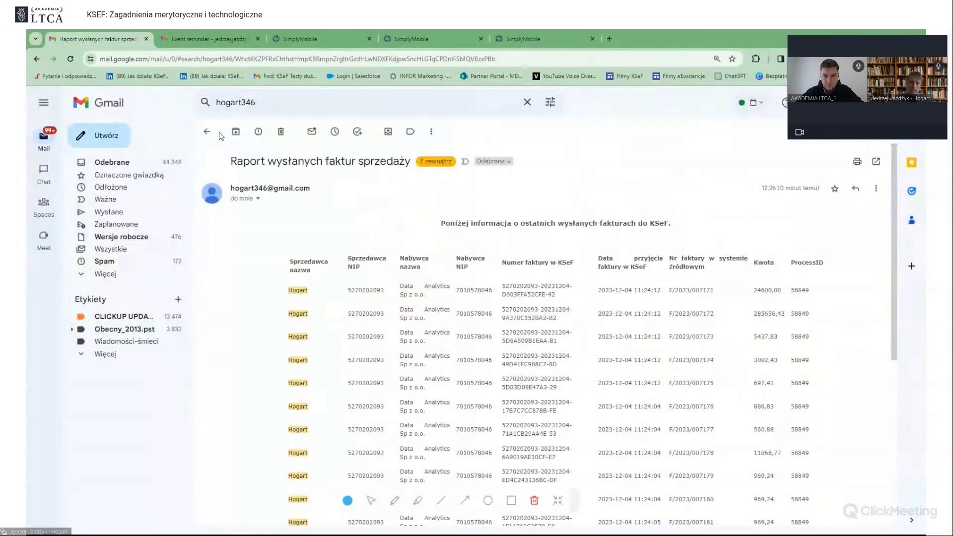
click(208, 132)
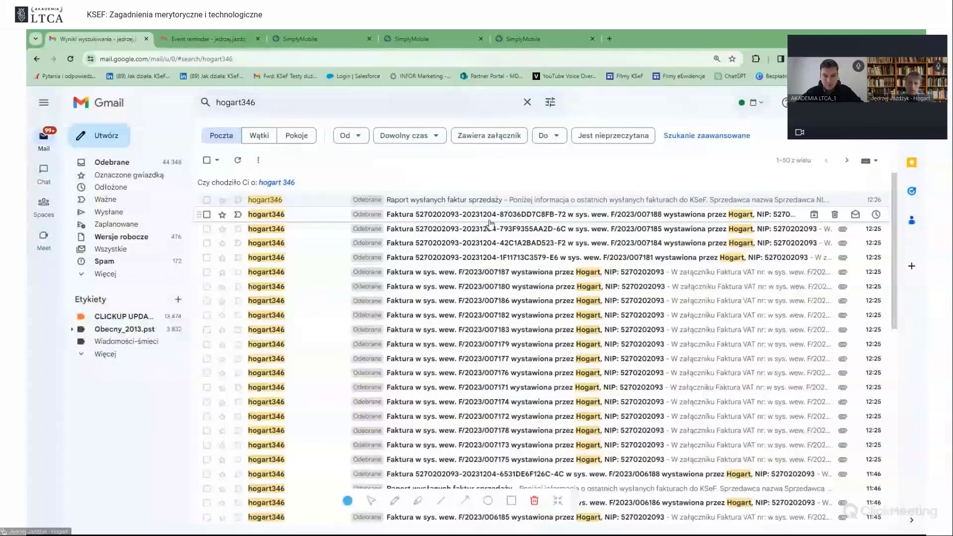
- Open the newest individual invoice email, preview its PDF and XML attachments, and return to the search results
click(490, 221)
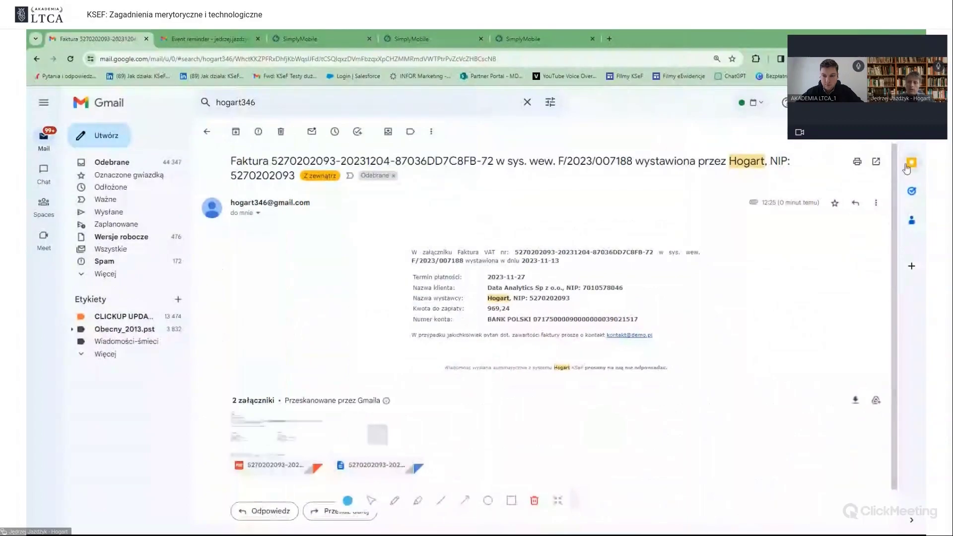
scroll(898, 168, down, 1)
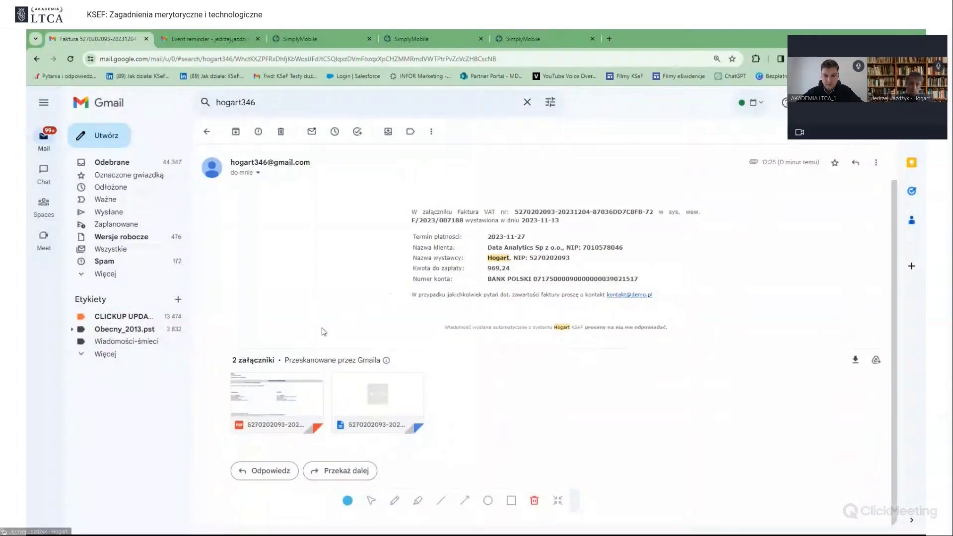
click(276, 396)
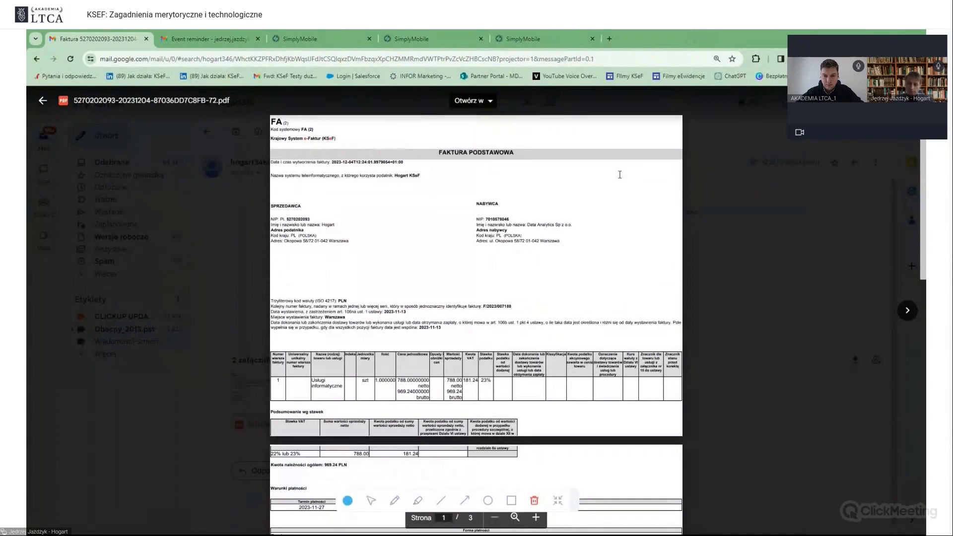
key(Escape)
mouse_move(386, 360)
click(370, 394)
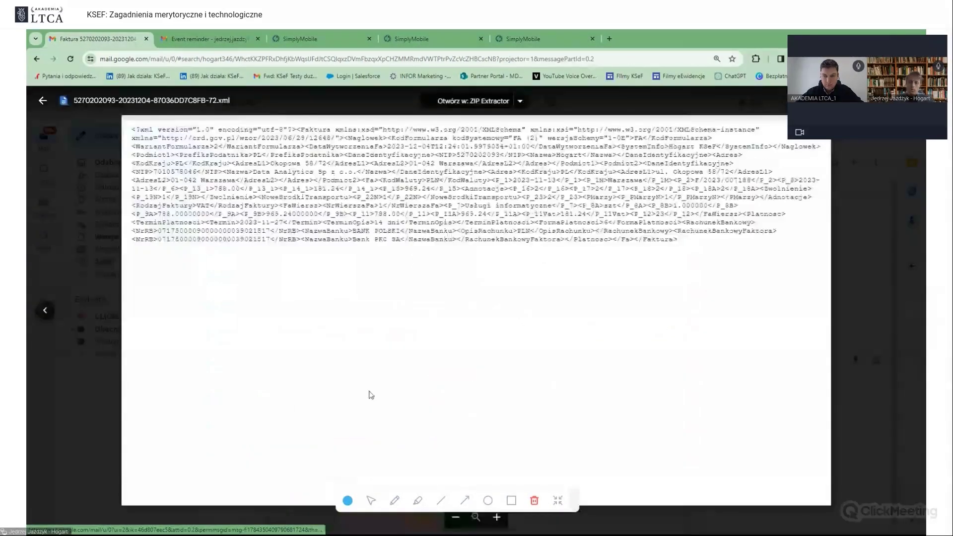
key(Escape)
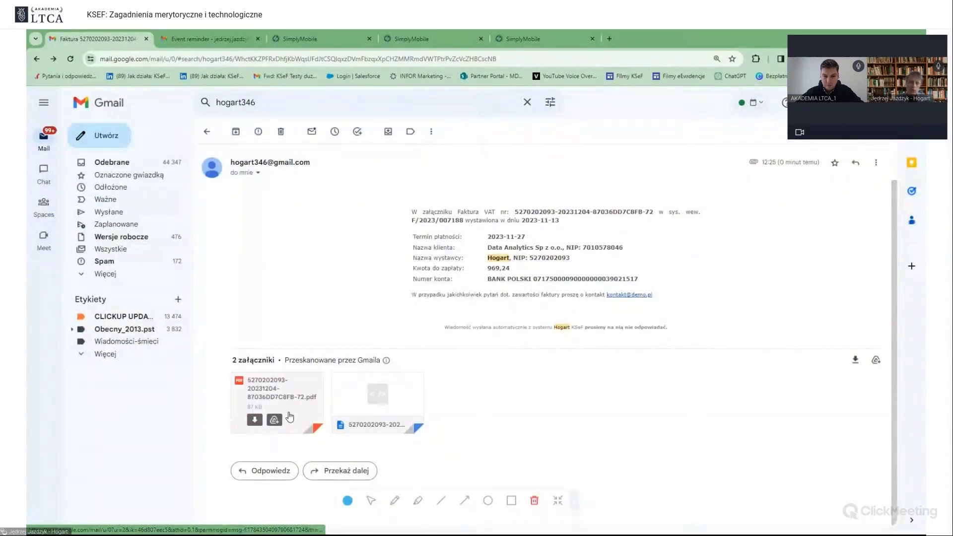
click(207, 133)
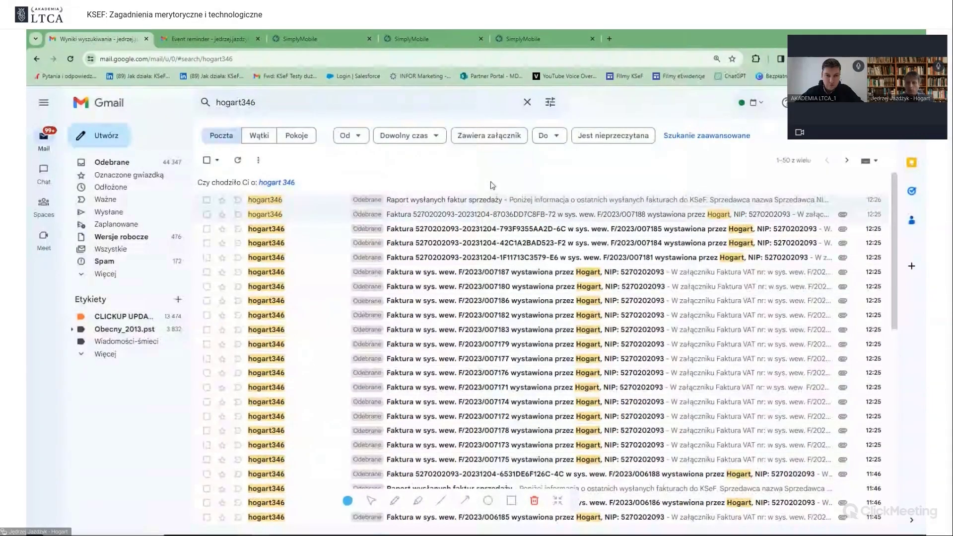
- Switch from Gmail back to the ClickMeeting webinar and its Kwestie IT slide
key(alt+Tab)
key(alt+Tab)
key(alt+Tab)
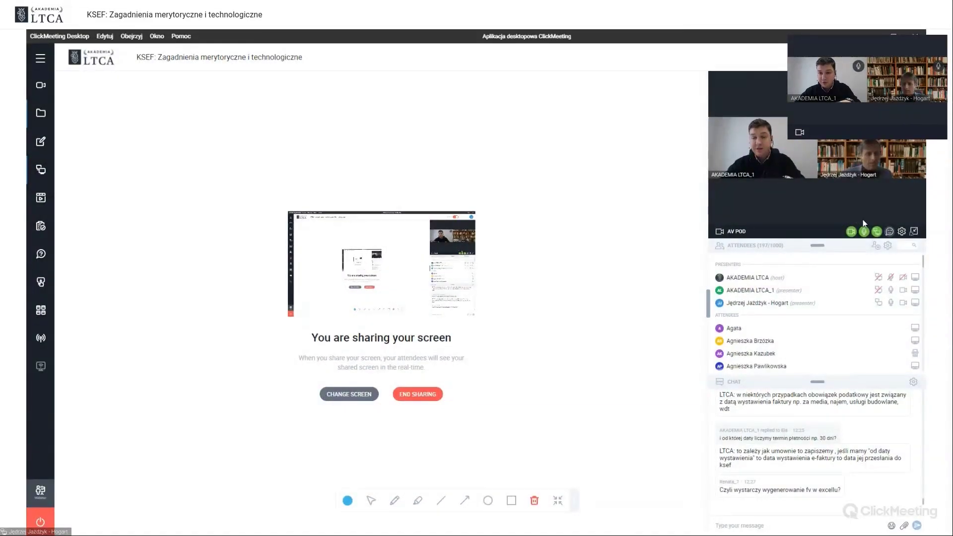
key(alt+Tab)
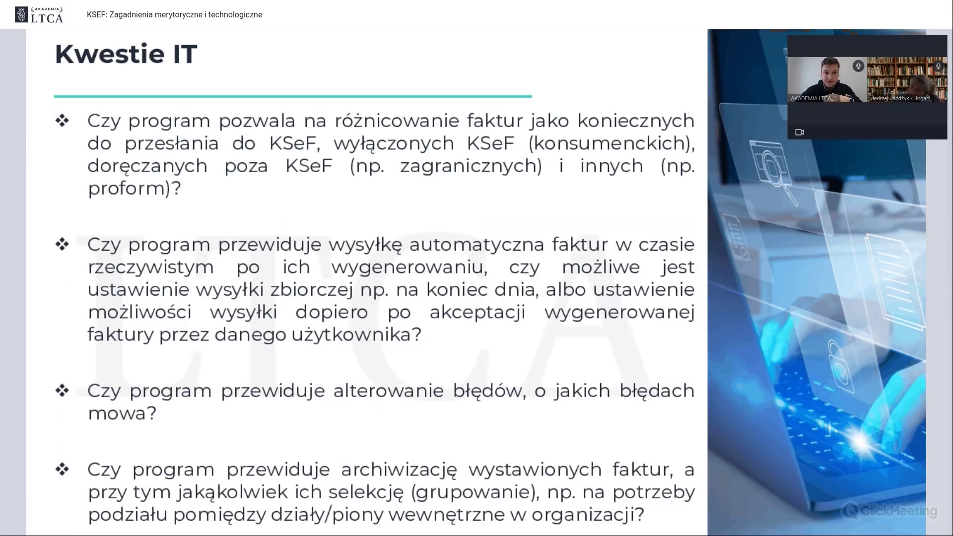
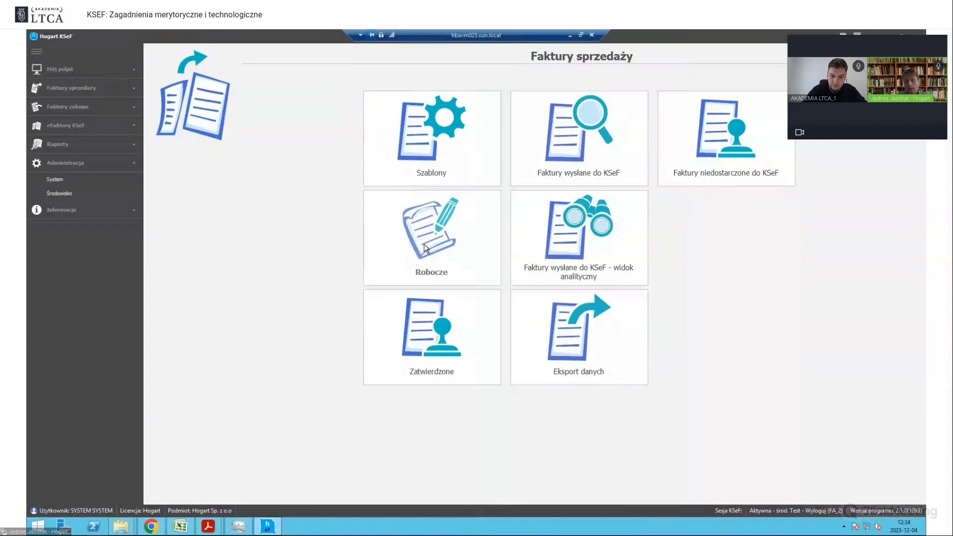
- Open the newest Excel dla wersji 2 batch in Robocze, examine the line items of its Faktura korygująca and collapse them
click(425, 248)
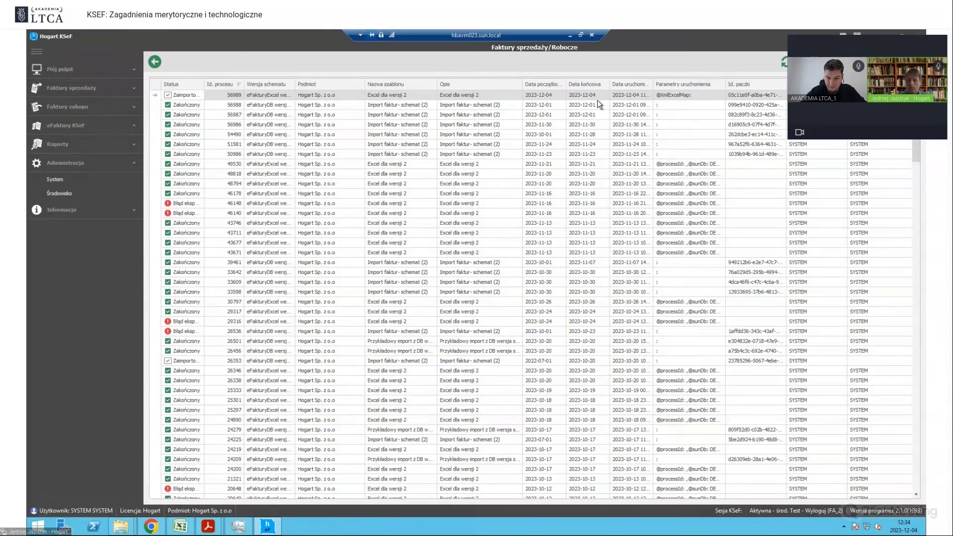
click(586, 97)
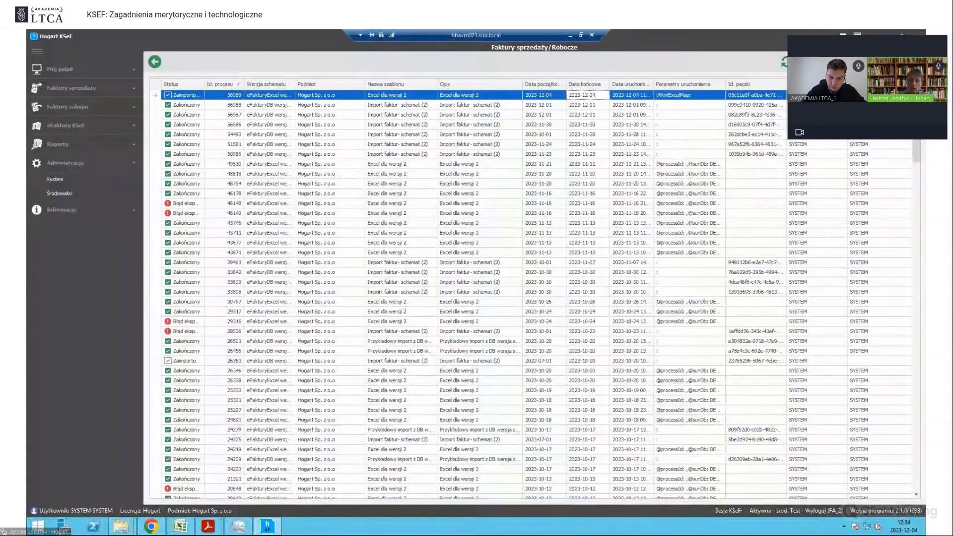
key(Return)
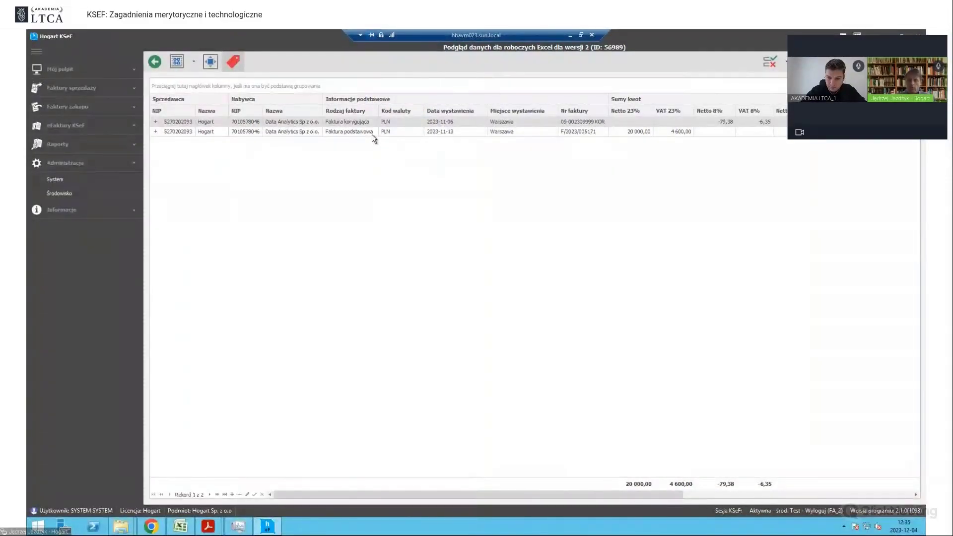
click(156, 122)
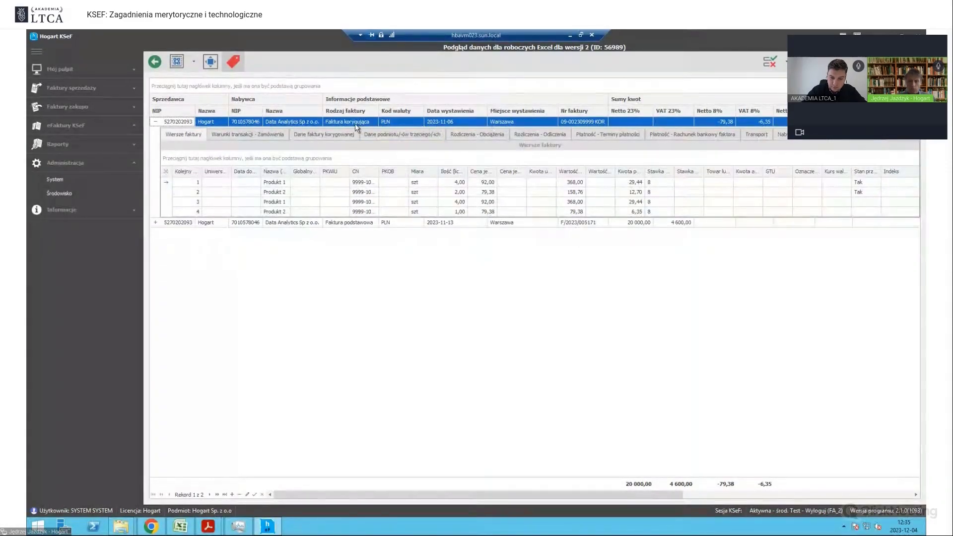
click(156, 121)
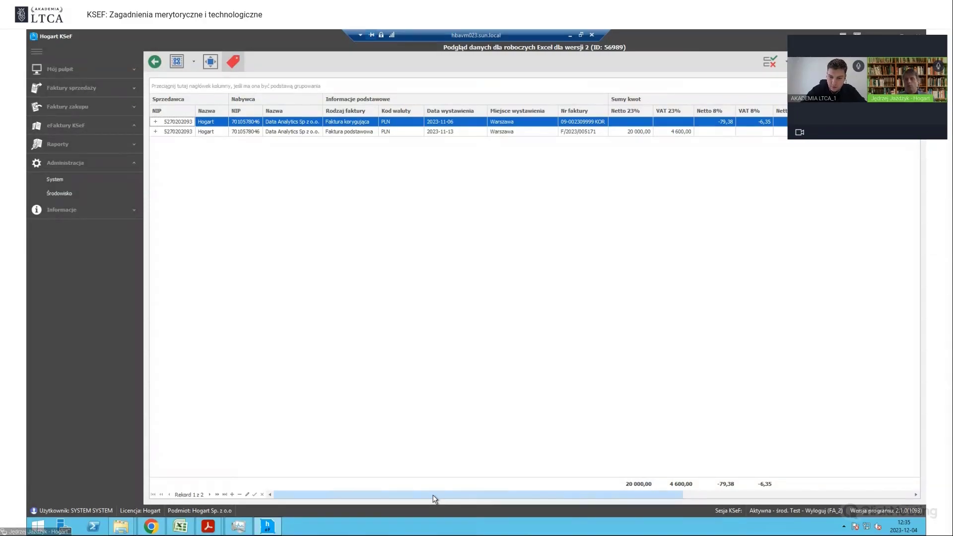
drag(433, 496, 311, 400)
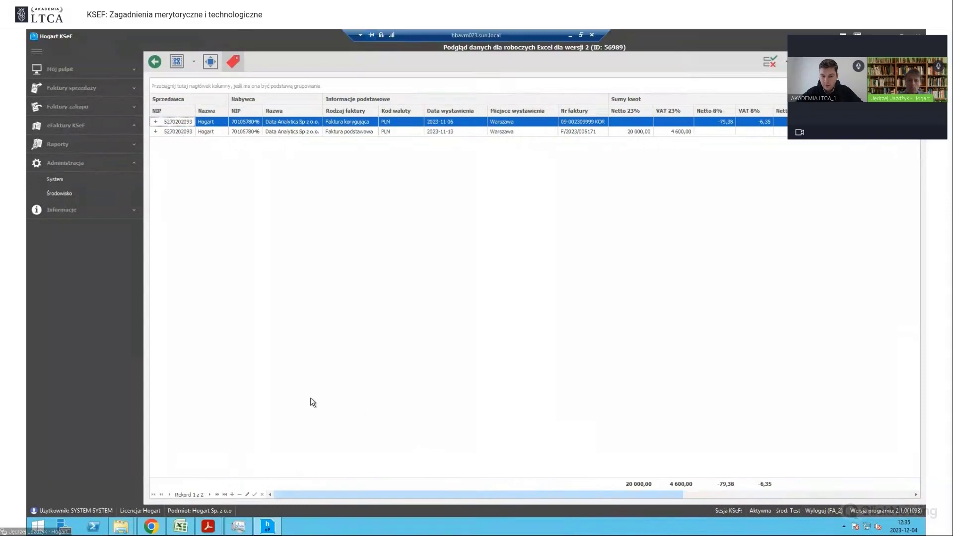
- Examine the Dane faktury korygowanej details of the Faktura korygująca and select its Numer faktury korygowanej value
click(155, 122)
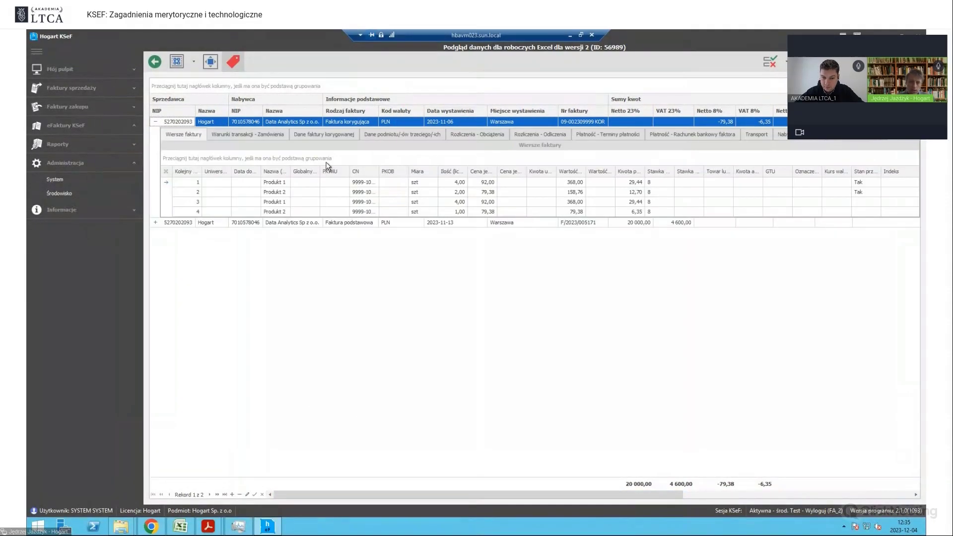
click(321, 136)
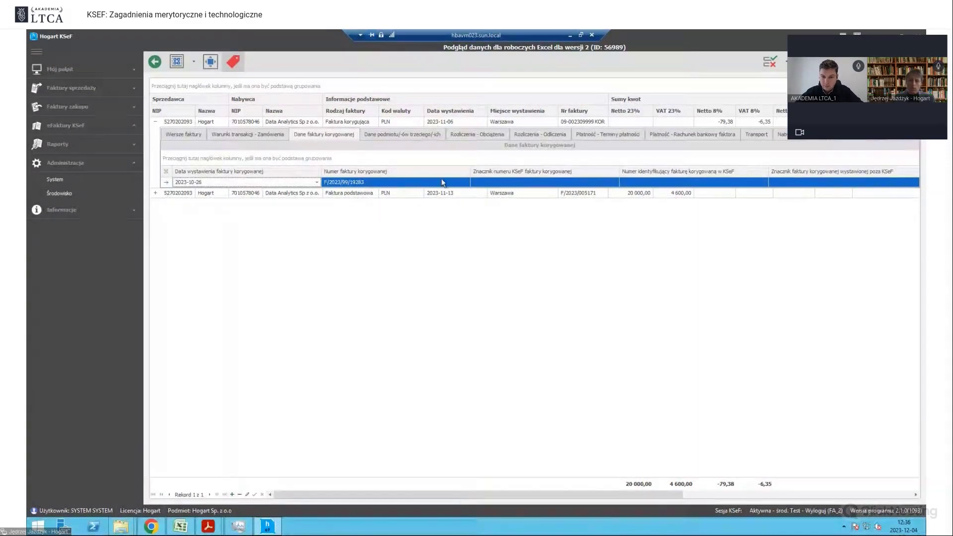
click(489, 183)
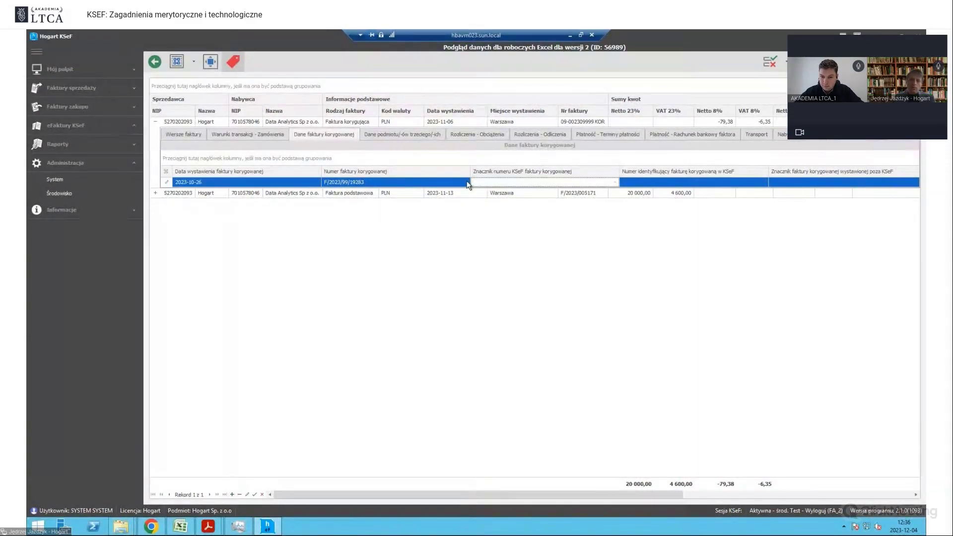
click(368, 182)
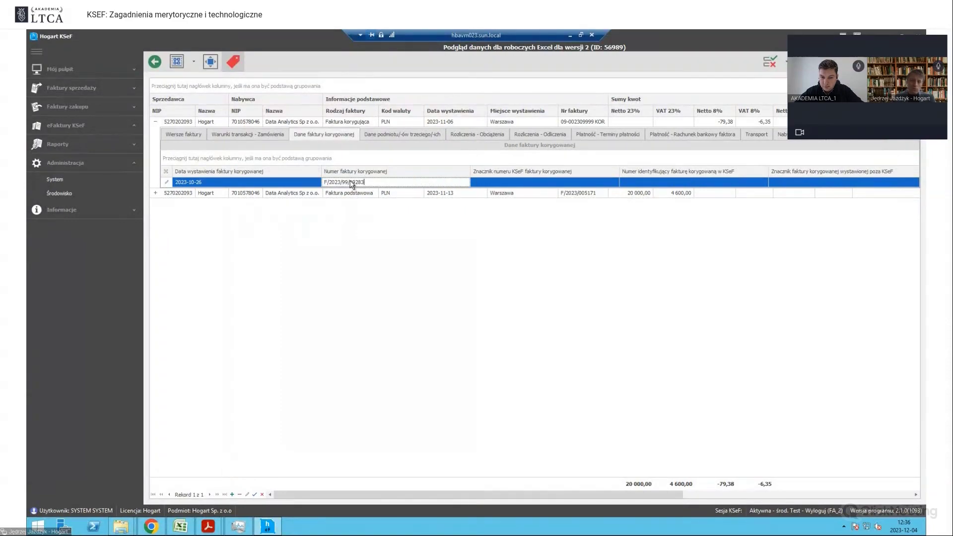
drag(373, 182, 314, 183)
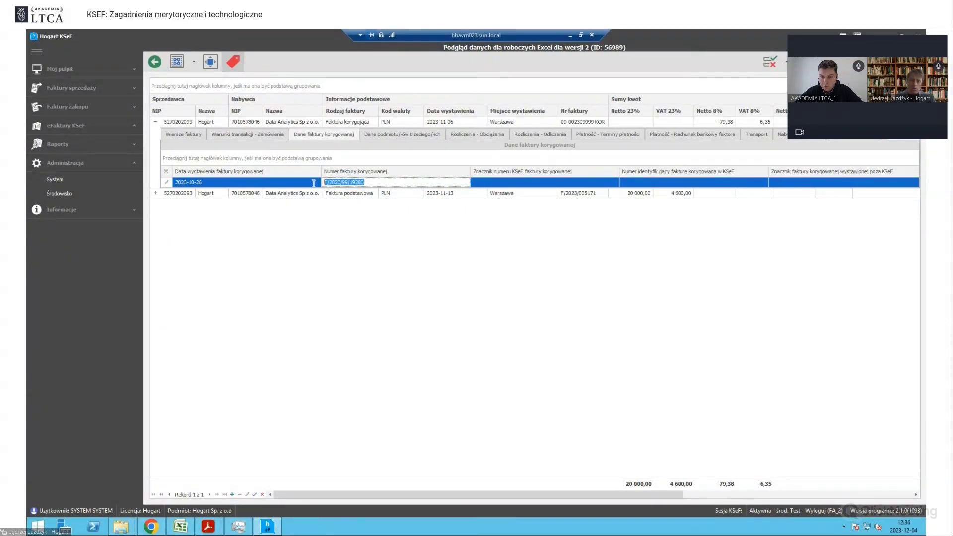
- Highlight the Numer faktury korygowanej value again for the correcting invoice and review the adjoining KSeF marker fields
click(400, 172)
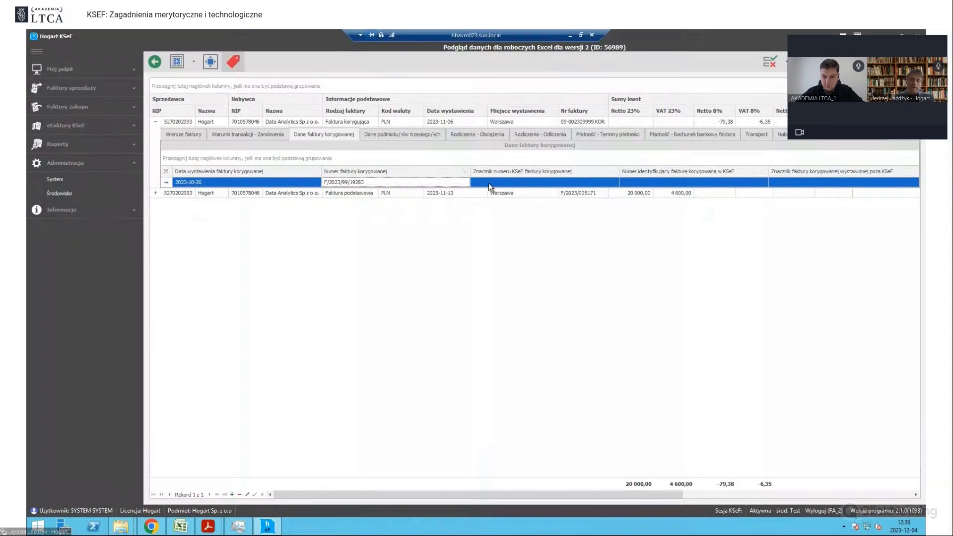
click(454, 180)
click(452, 181)
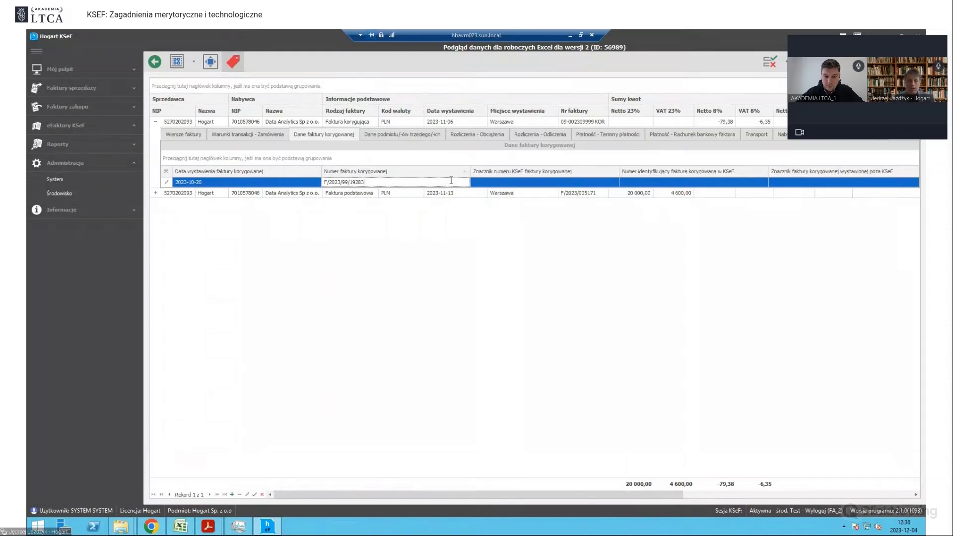
drag(366, 182, 324, 183)
click(490, 181)
click(446, 182)
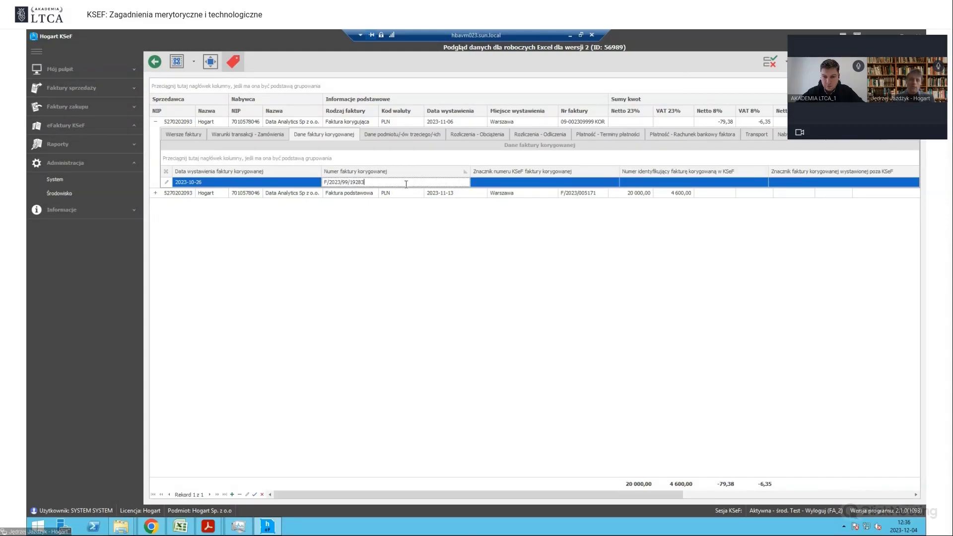
drag(395, 183, 325, 183)
- Display the correcting invoice's Wiersze faktury, widen the Stan przed column and examine the Tak flags on lines 1 and 2
click(189, 135)
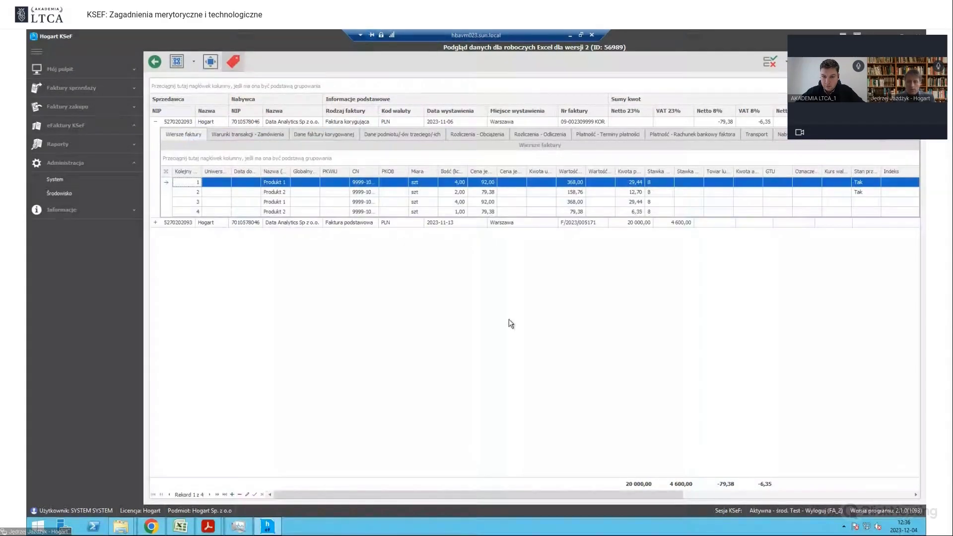
drag(469, 492, 500, 493)
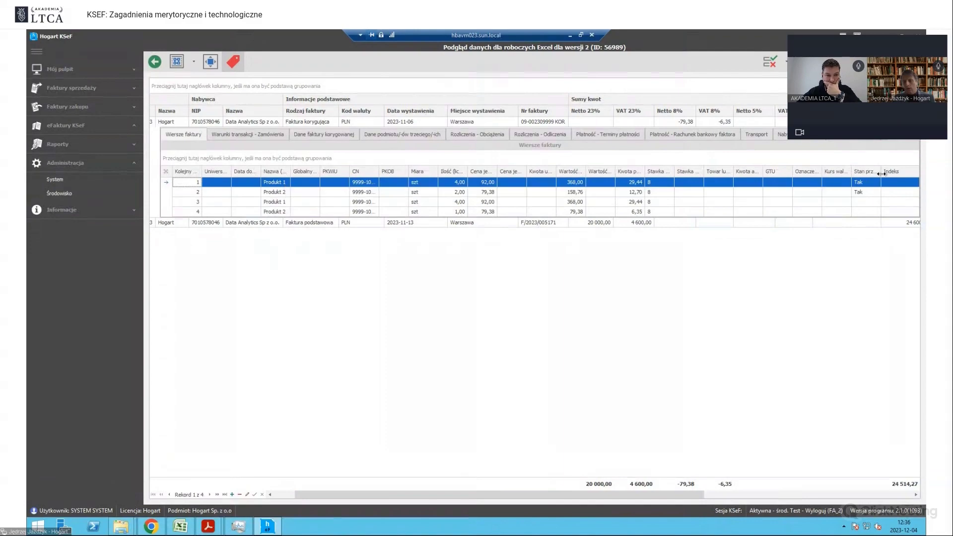
drag(898, 172, 903, 174)
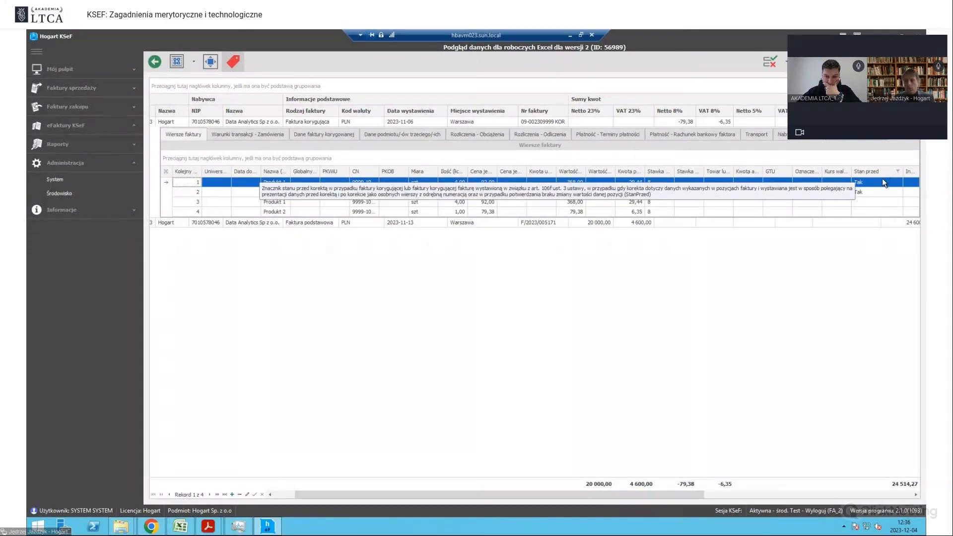
click(864, 194)
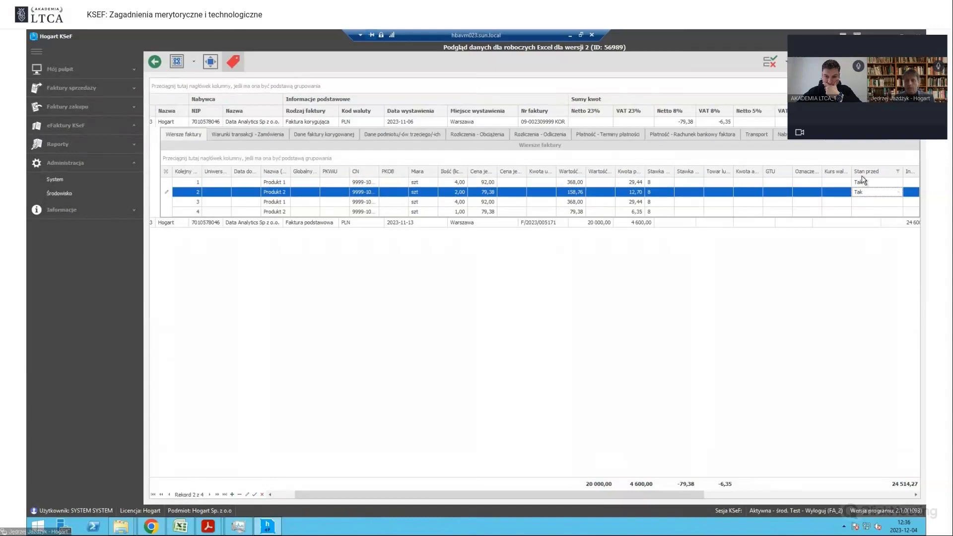
click(865, 184)
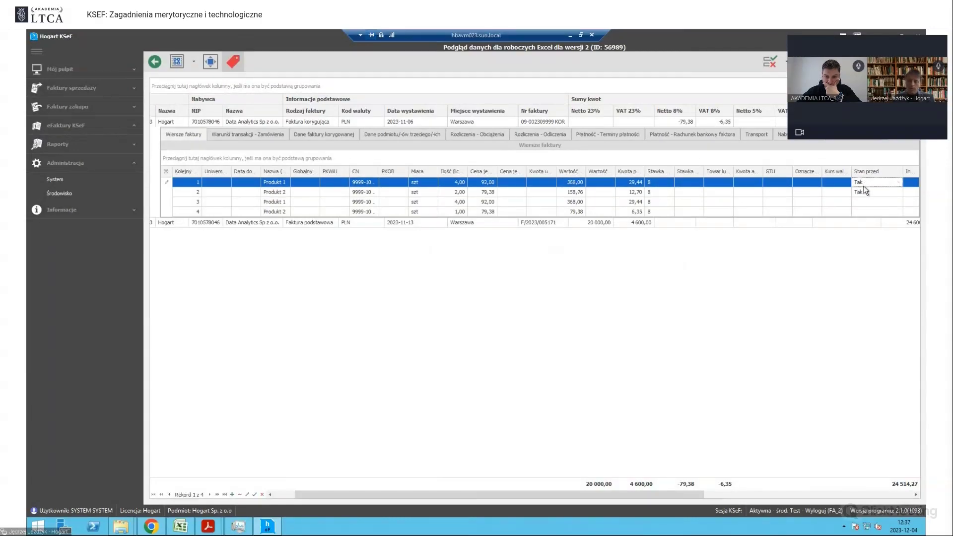
click(864, 194)
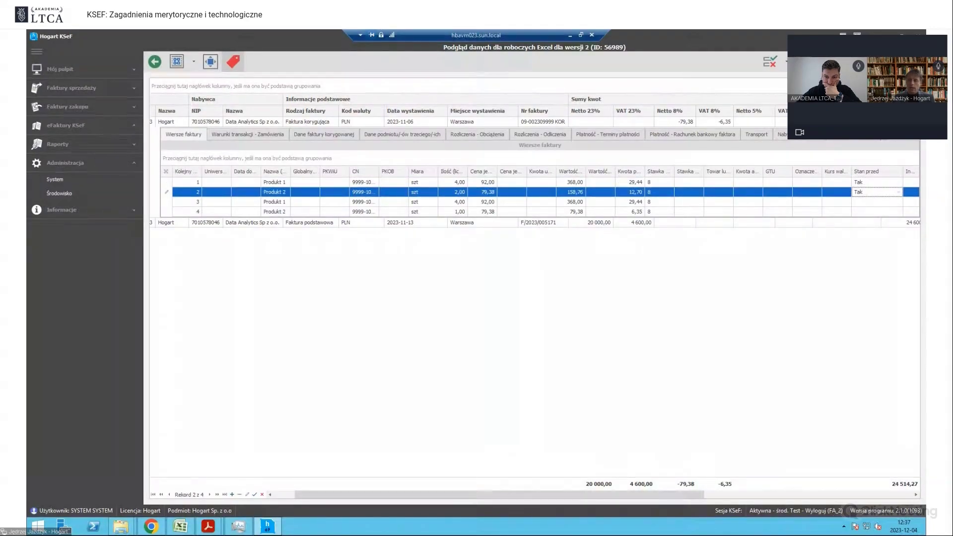
- Switch from Hogart KSeF to the Excel template Szablon importu korekta ilości.xlsx, declining to reopen the already open file
click(884, 33)
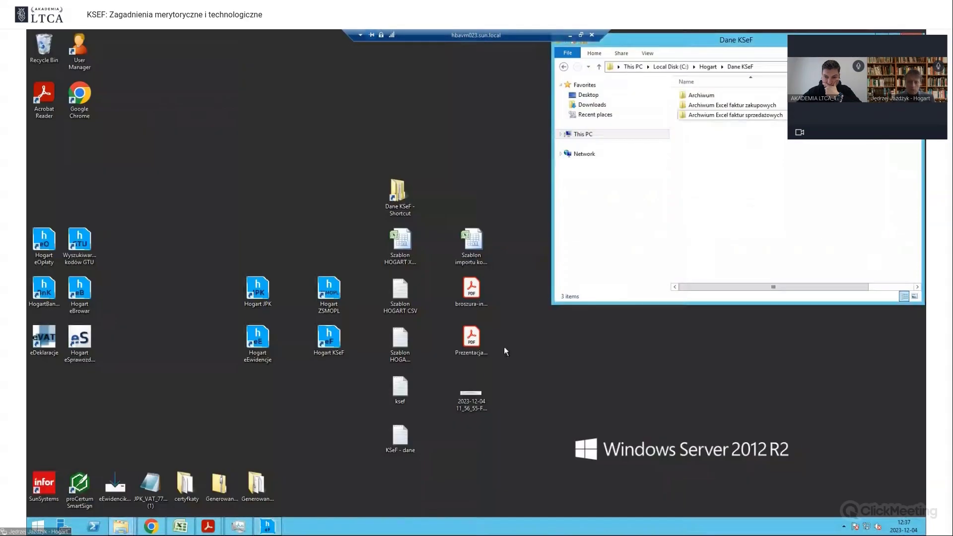
click(478, 257)
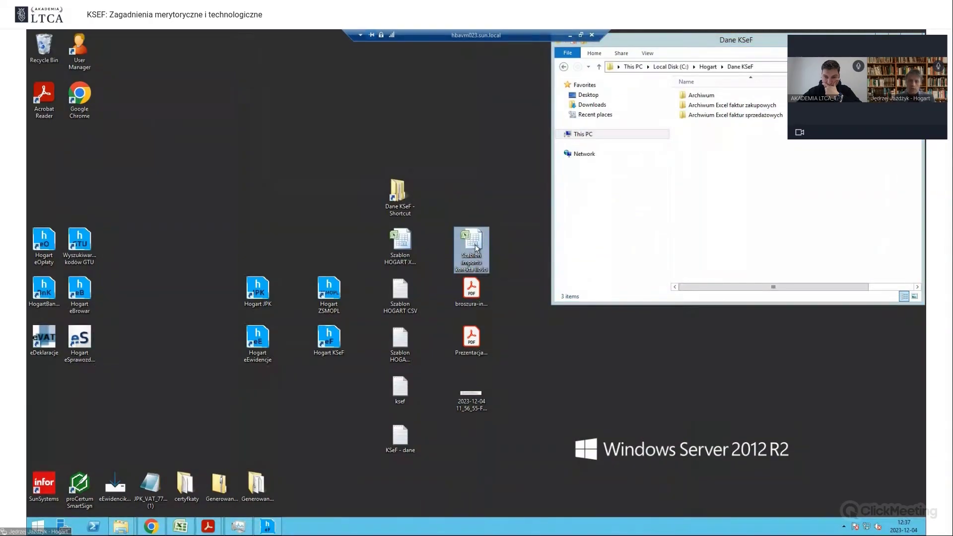
double_click(475, 249)
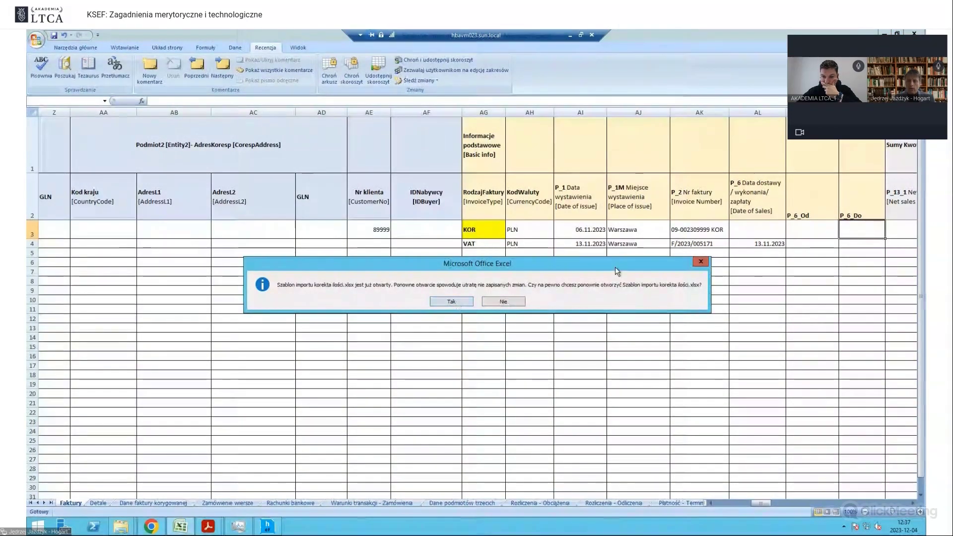
click(700, 262)
- Examine the PrzyczynaKorekty and TypKorekty cells of the KOR invoice on the Faktury sheet
drag(760, 502, 841, 465)
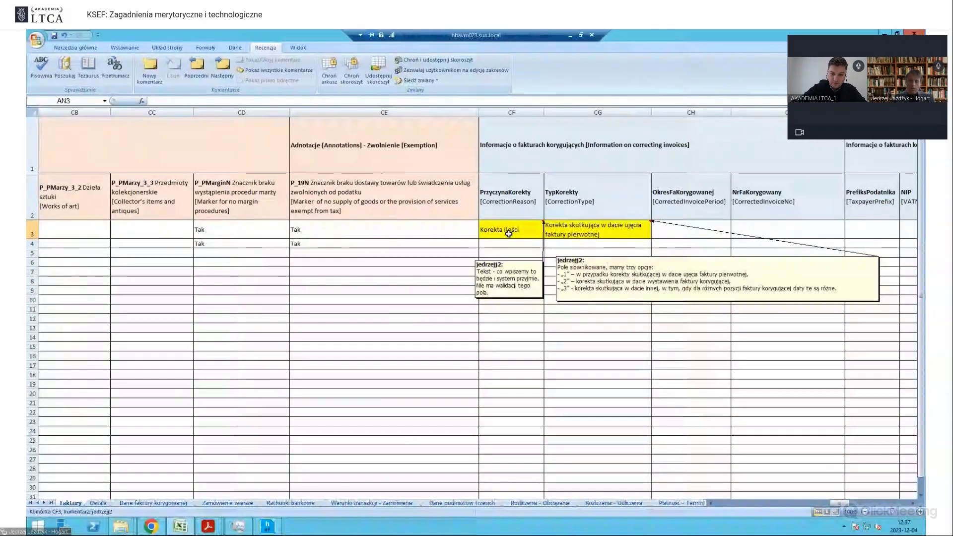
click(504, 233)
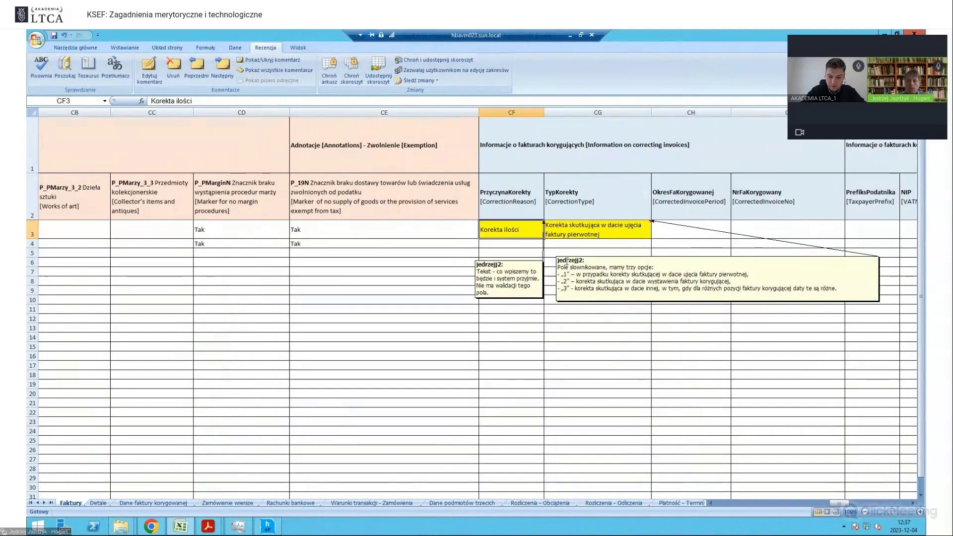
click(578, 233)
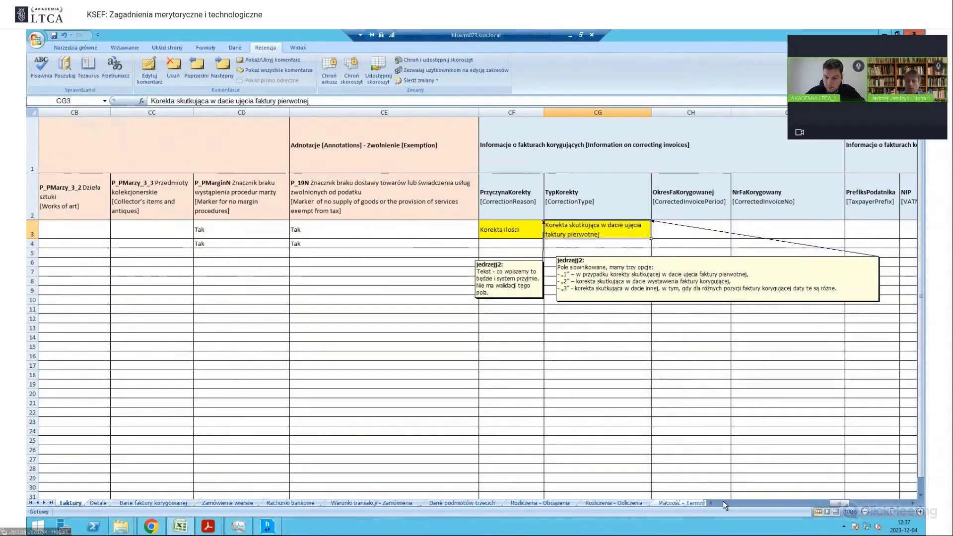
drag(837, 503, 839, 507)
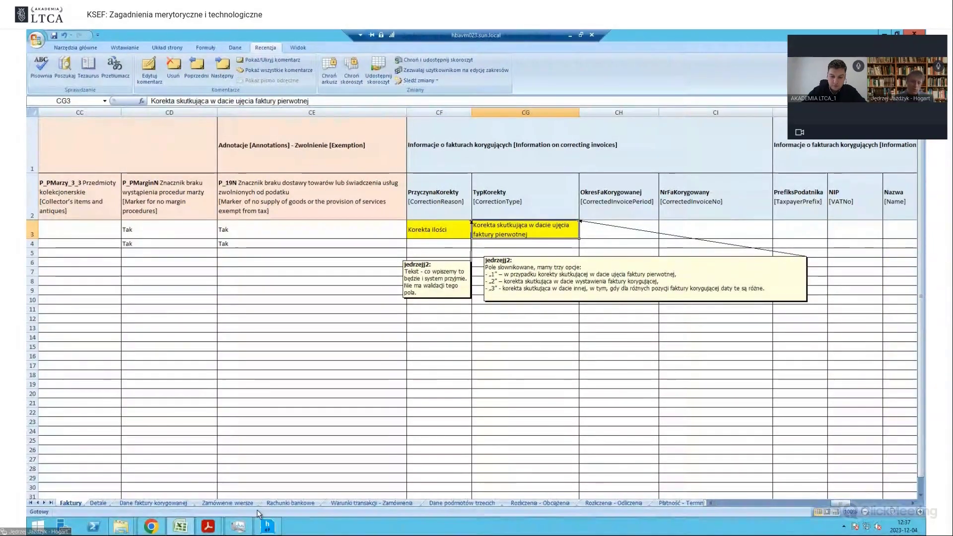
- Examine the StanPrzed entries on the Detale sheet and the corrected invoice's row on the Dane faktury korygowanej sheet
click(101, 504)
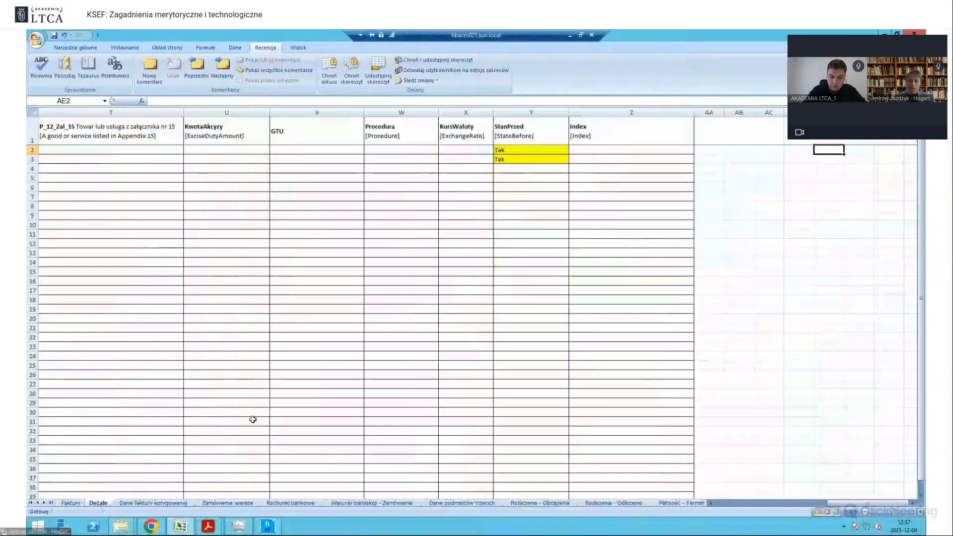
drag(513, 150, 530, 159)
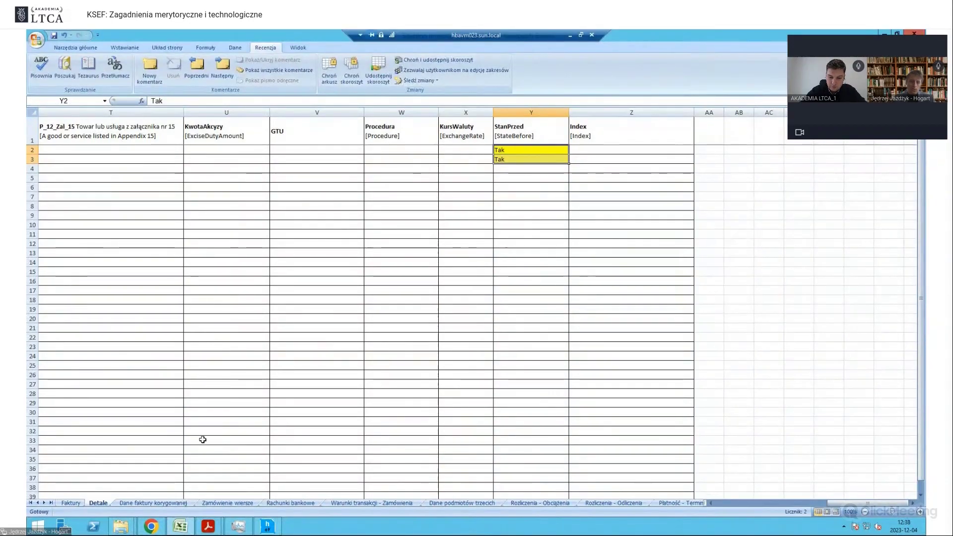
click(153, 503)
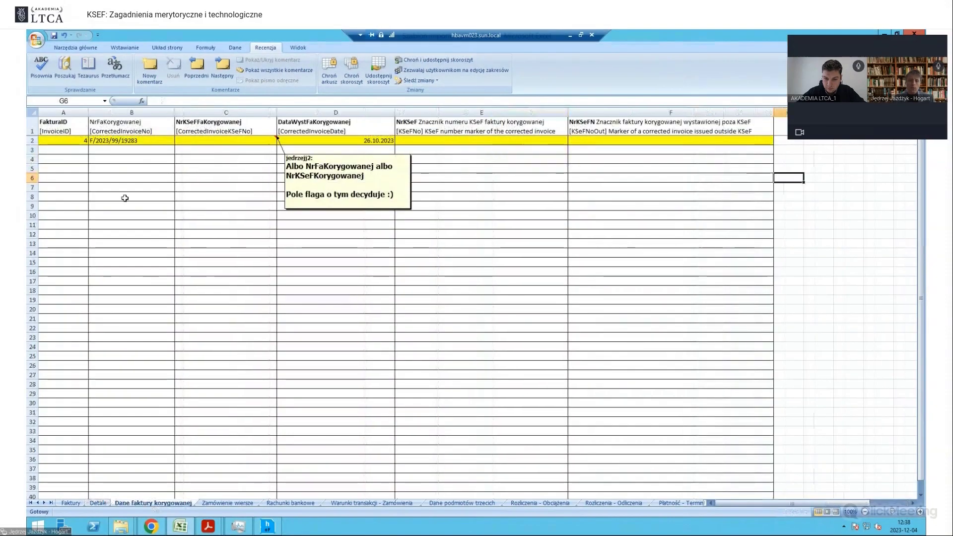
click(112, 168)
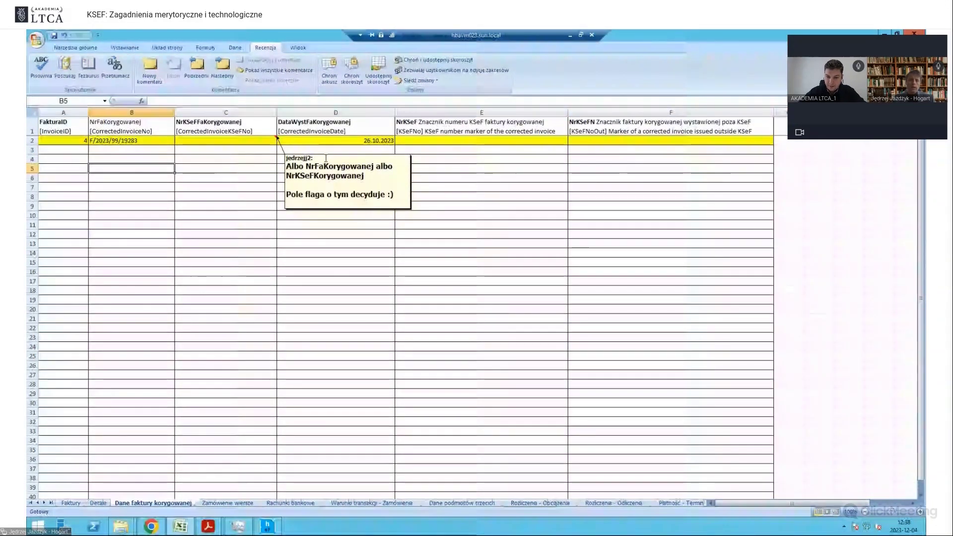
click(179, 168)
drag(78, 141, 141, 142)
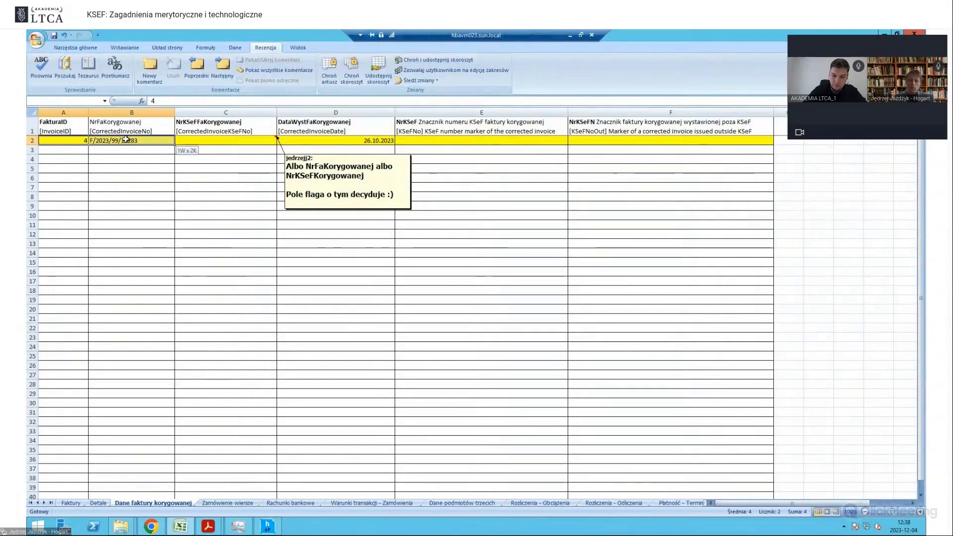
click(203, 141)
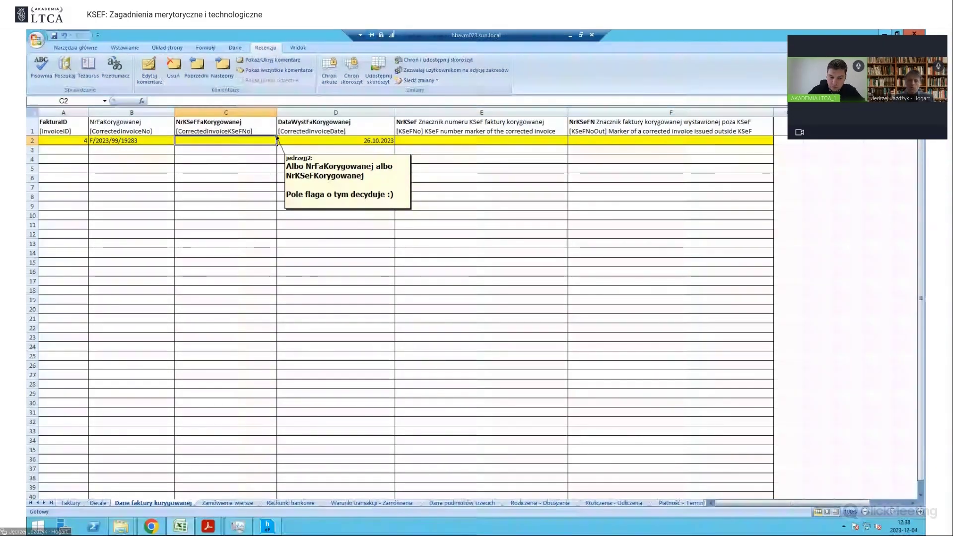
- Minimize the remote desktop session, switch to the ClickMeeting webinar and stop sharing the screen
key(super+d)
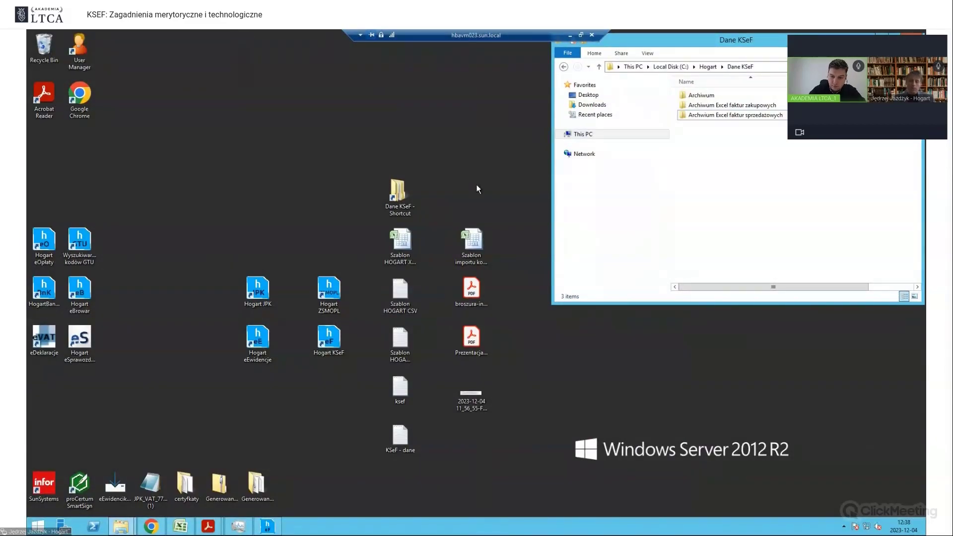
click(570, 36)
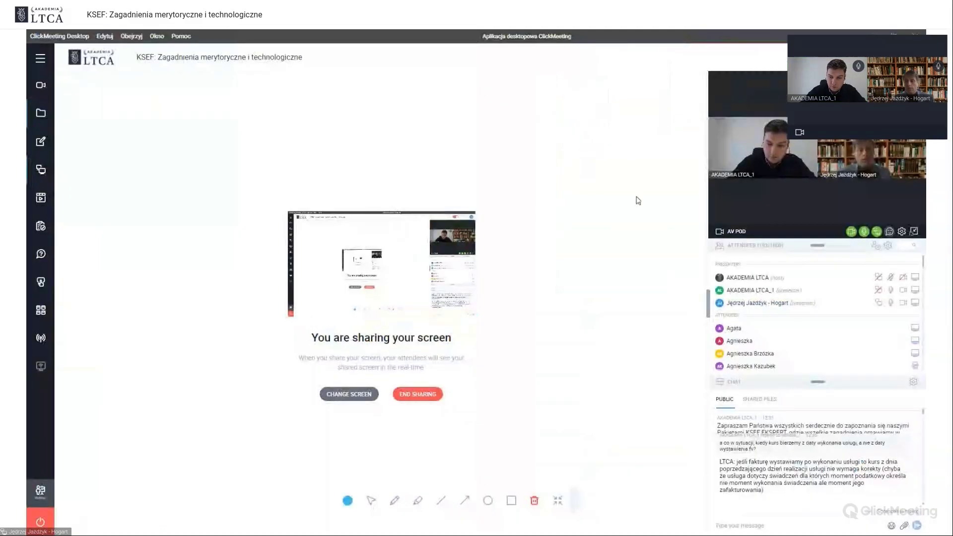
click(878, 233)
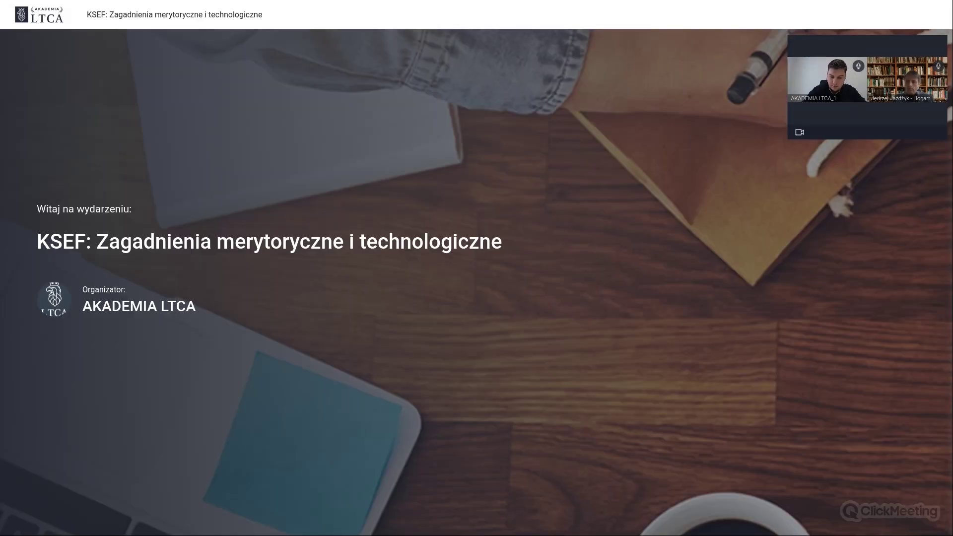
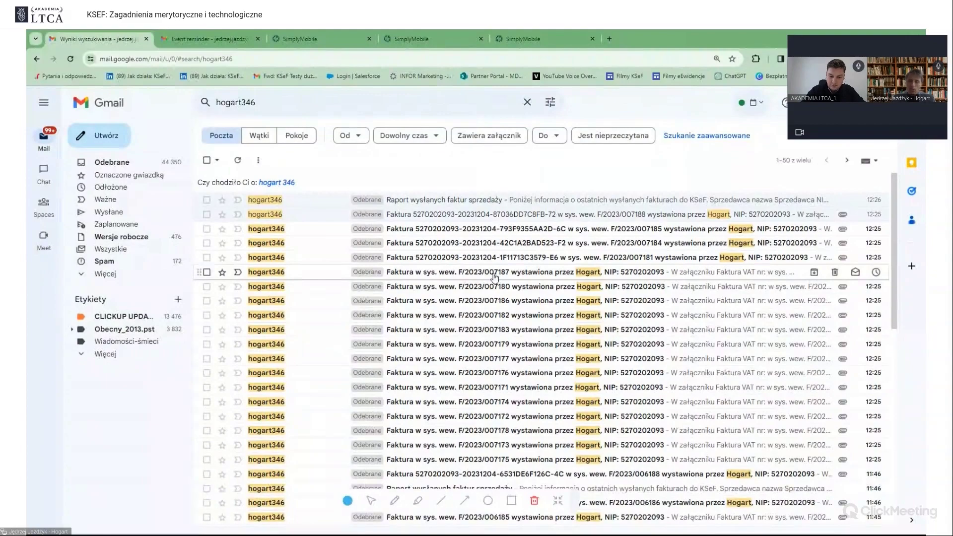
- Open the newest Gmail invoice email titled only with an internal system number and preview its PDF and XML attachments
click(485, 276)
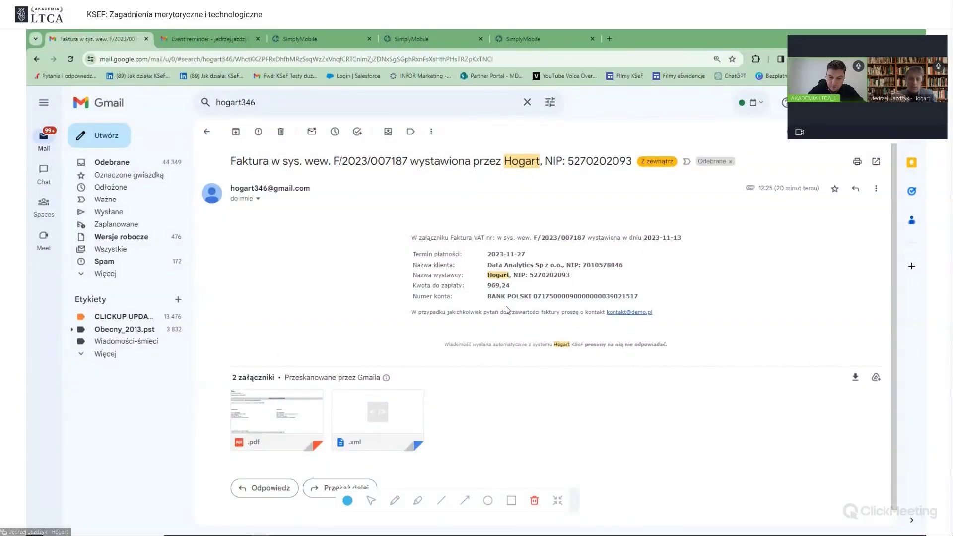
click(208, 133)
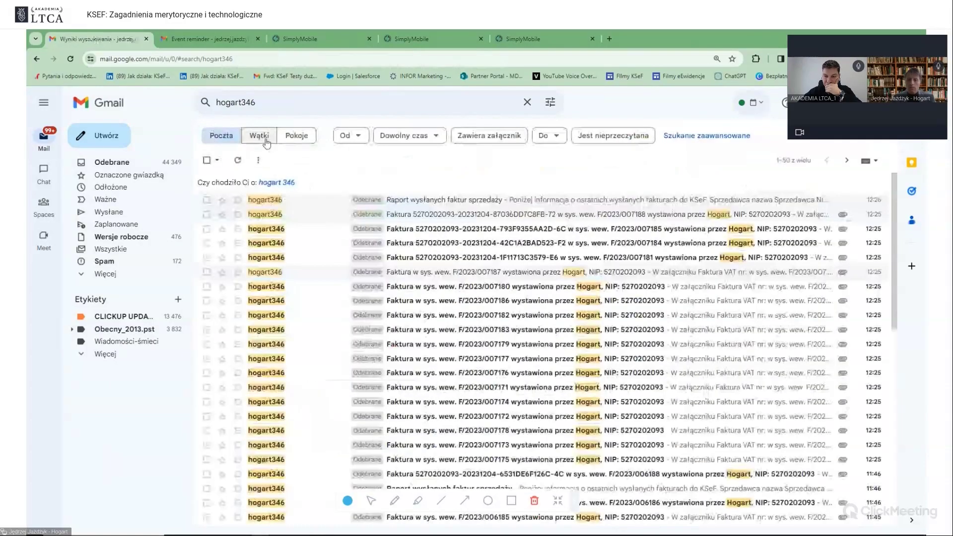
click(445, 274)
click(271, 409)
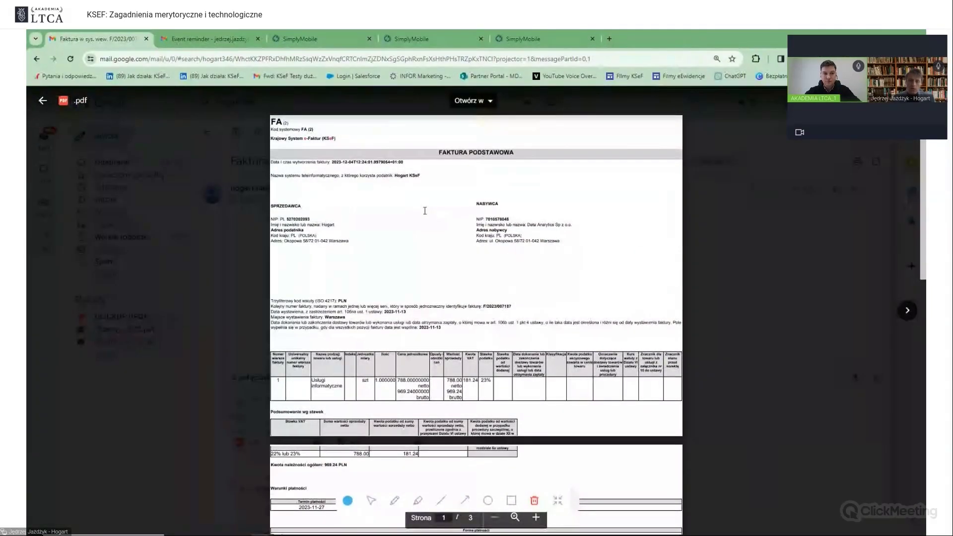
key(Escape)
click(389, 407)
key(Escape)
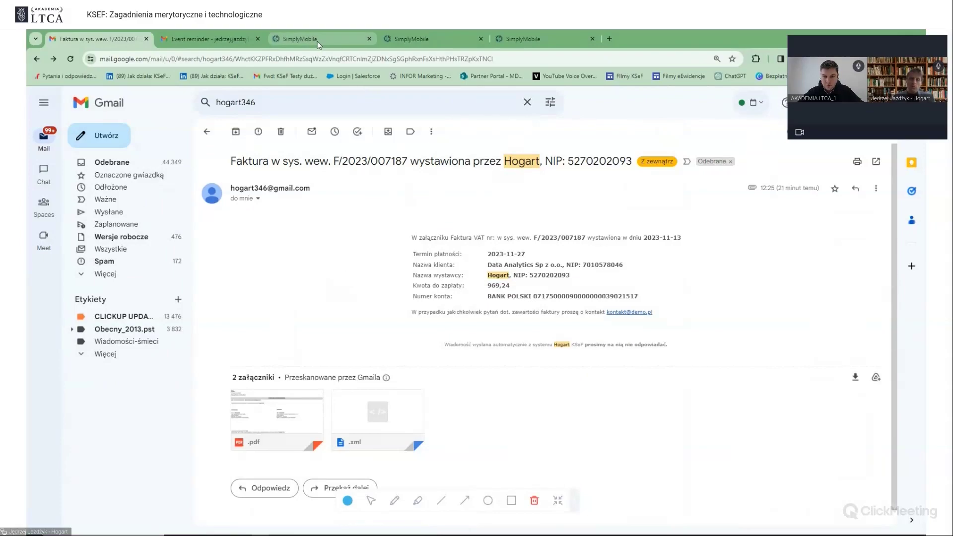
- Switch to SimplyMobile, open the CAFFE TEAM invoice from Faktury z KSeF do wysyłki and examine its MPK options
mouse_move(315, 41)
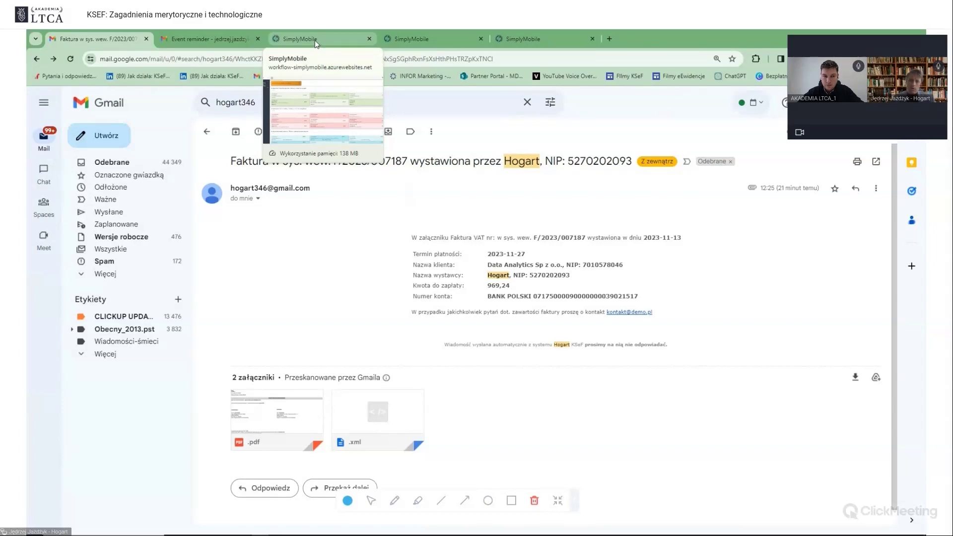
click(315, 40)
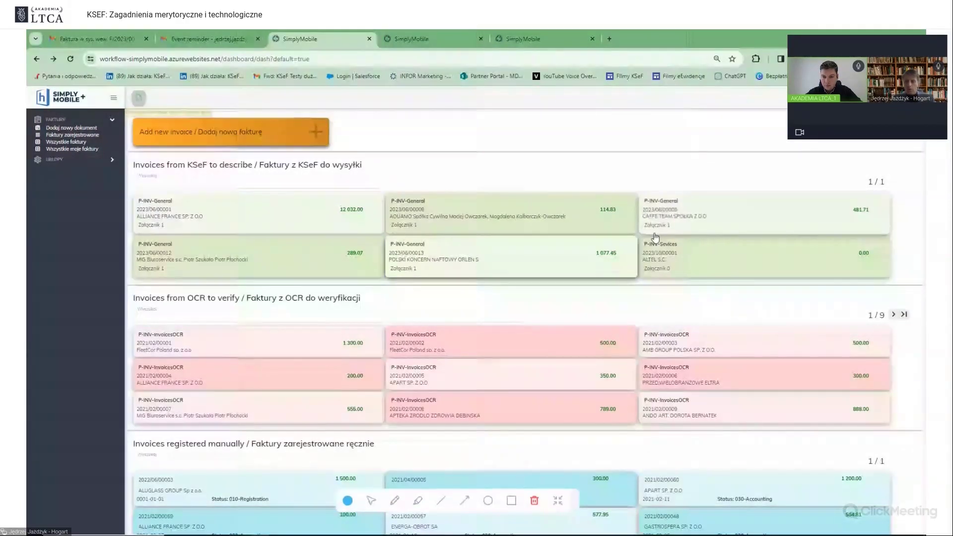
click(712, 221)
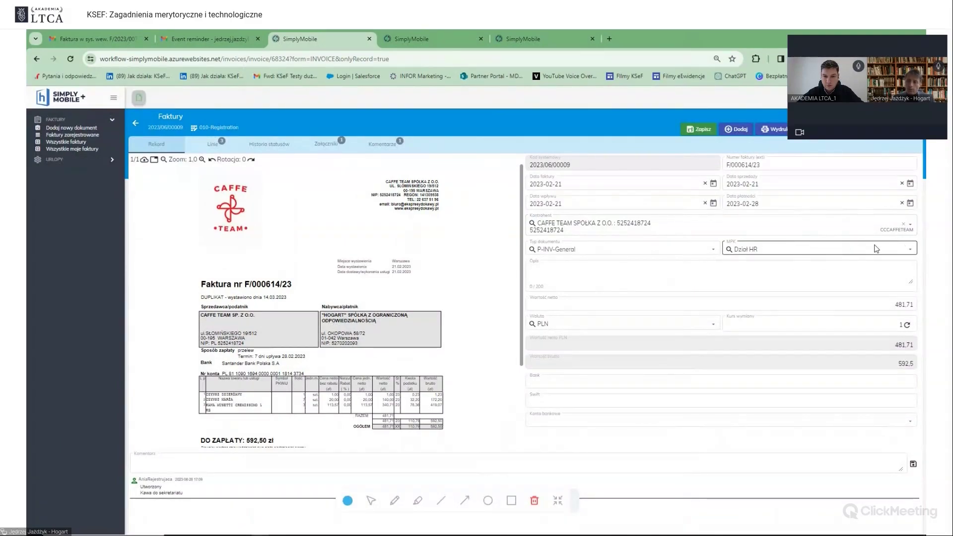
click(911, 254)
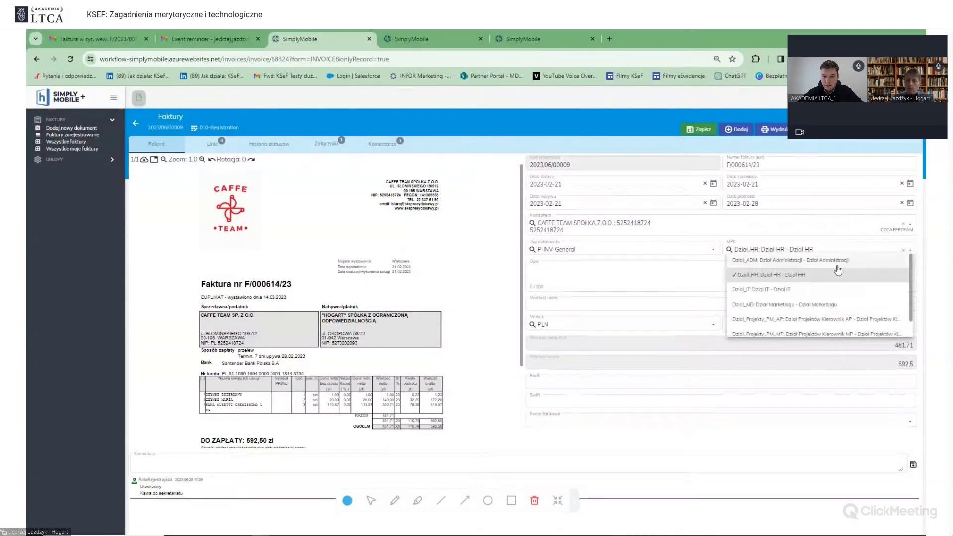
click(713, 261)
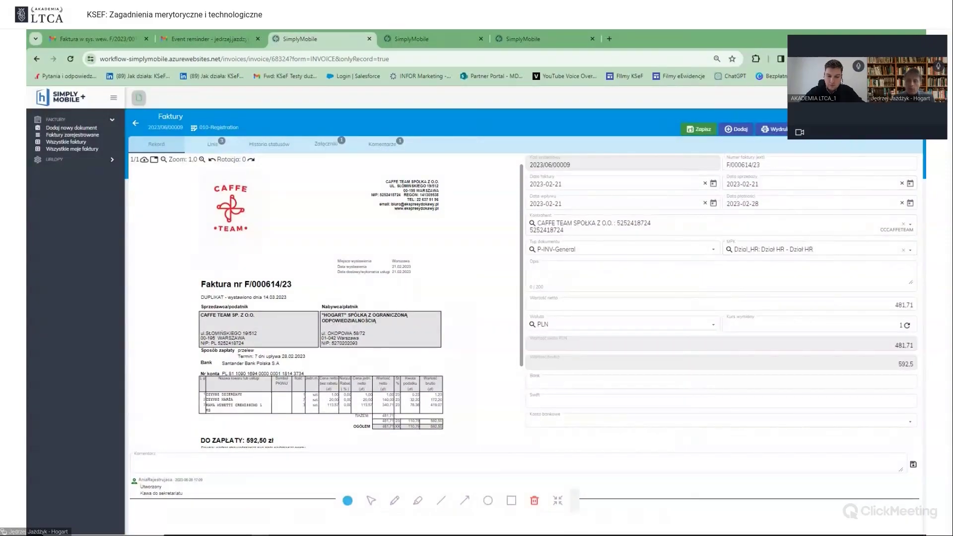
- Examine the 020-Describing invoice for the administration department and the Dekrety of invoice fv 45_JJ/2023 in the other SimplyMobile sessions
click(456, 39)
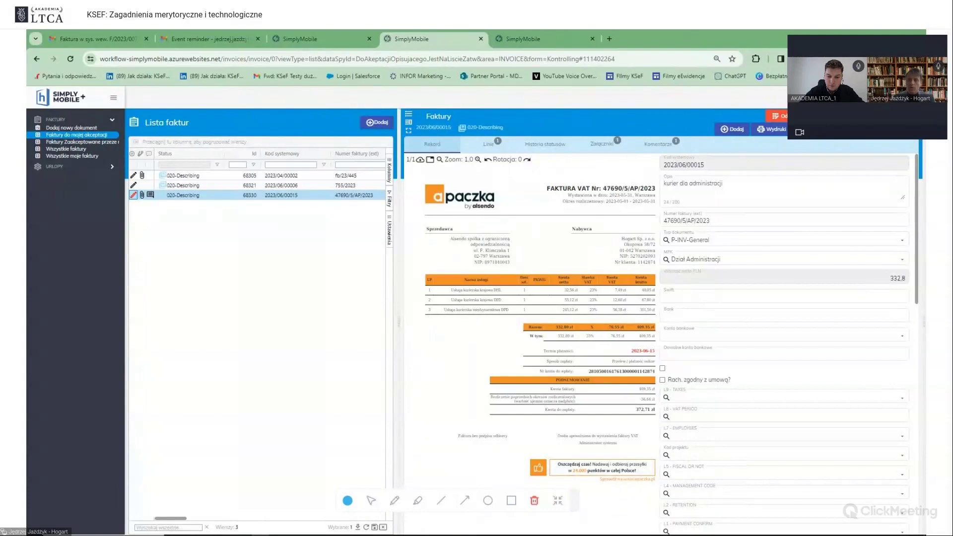
click(537, 43)
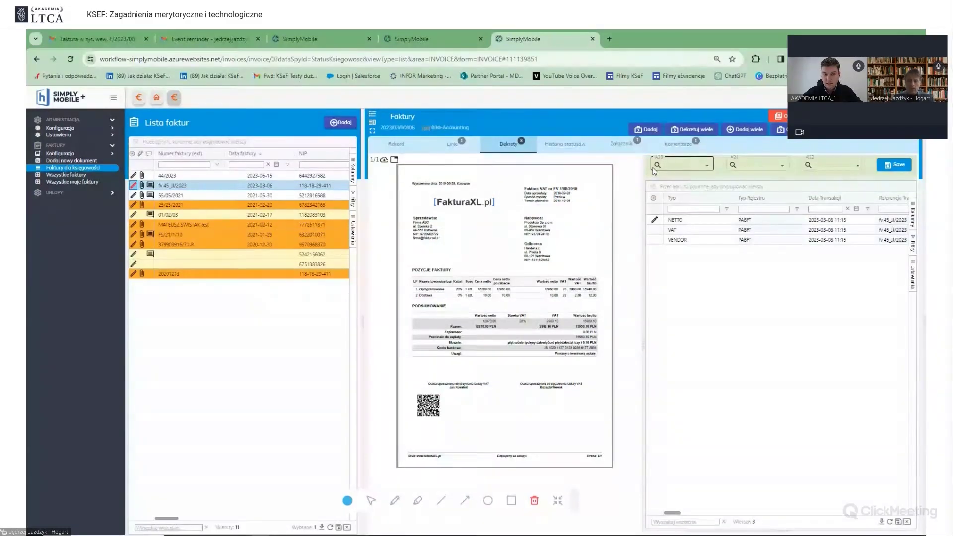
- Switch to Hogart KSeF on the remote desktop and examine the Dział / system assignments of the purchase invoices
key(alt+Tab)
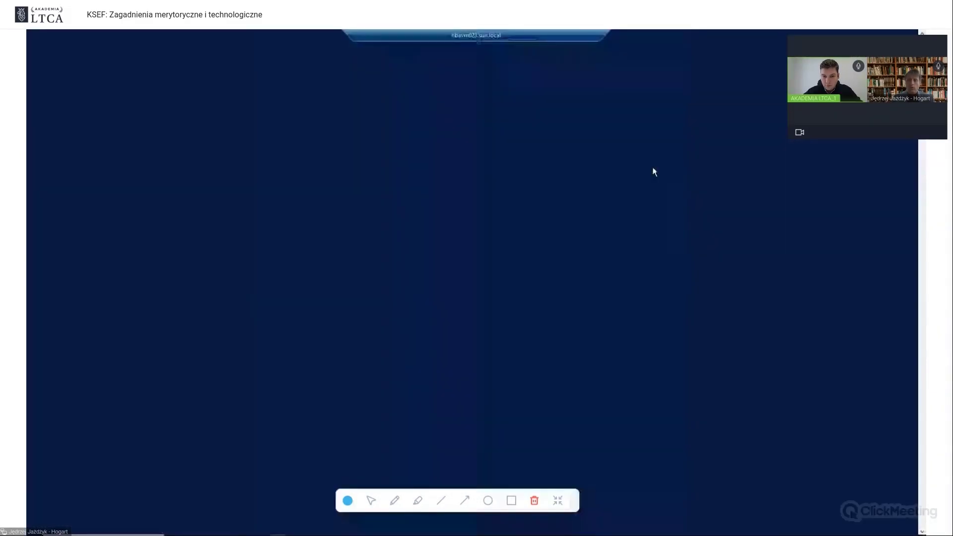
click(629, 132)
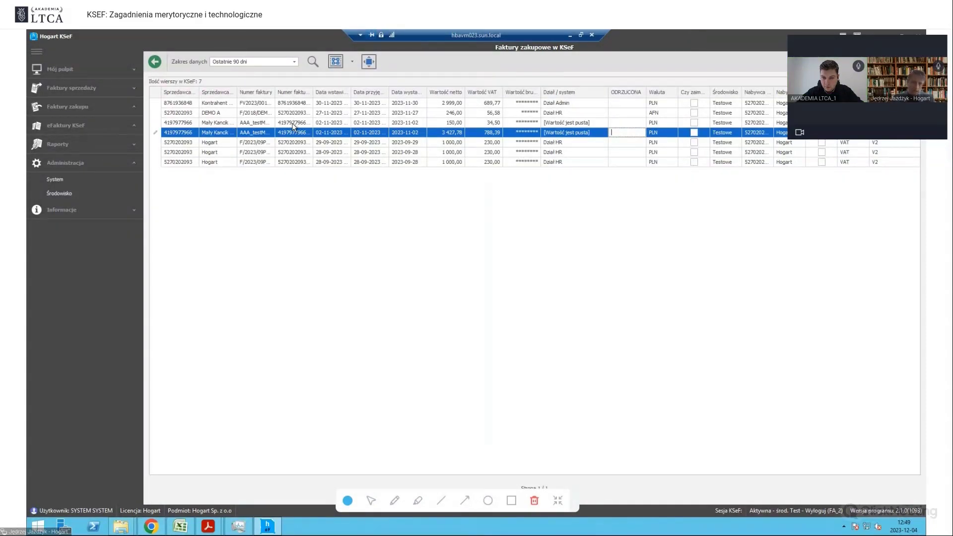
click(445, 124)
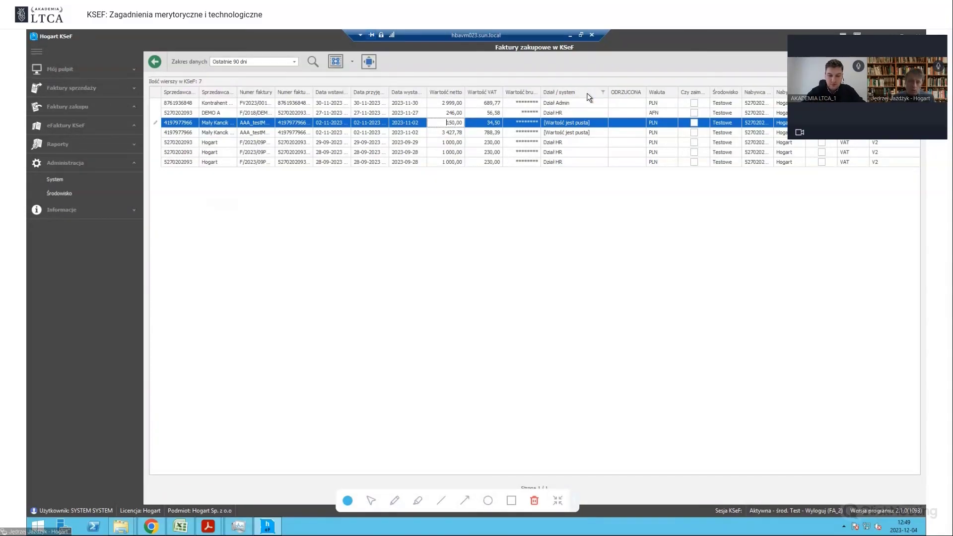
click(576, 113)
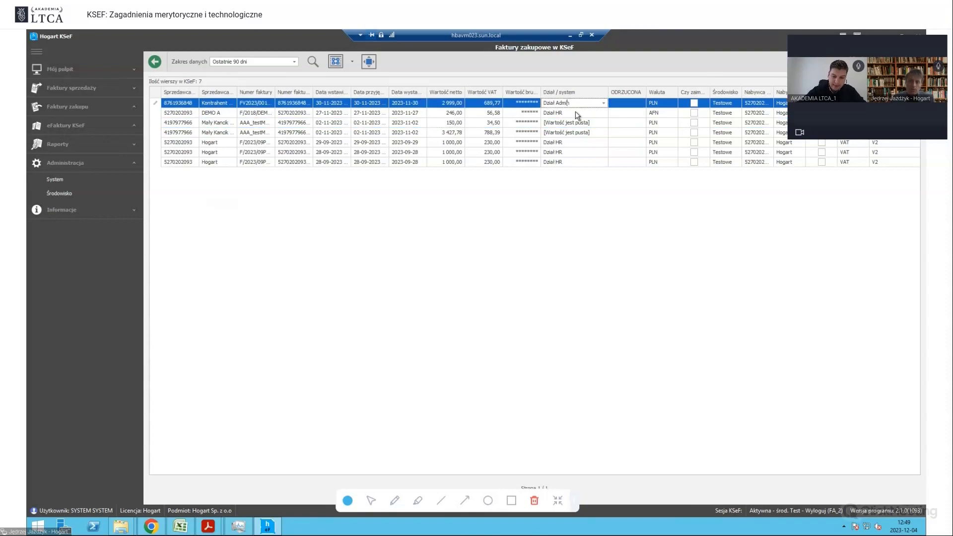
click(576, 112)
click(598, 124)
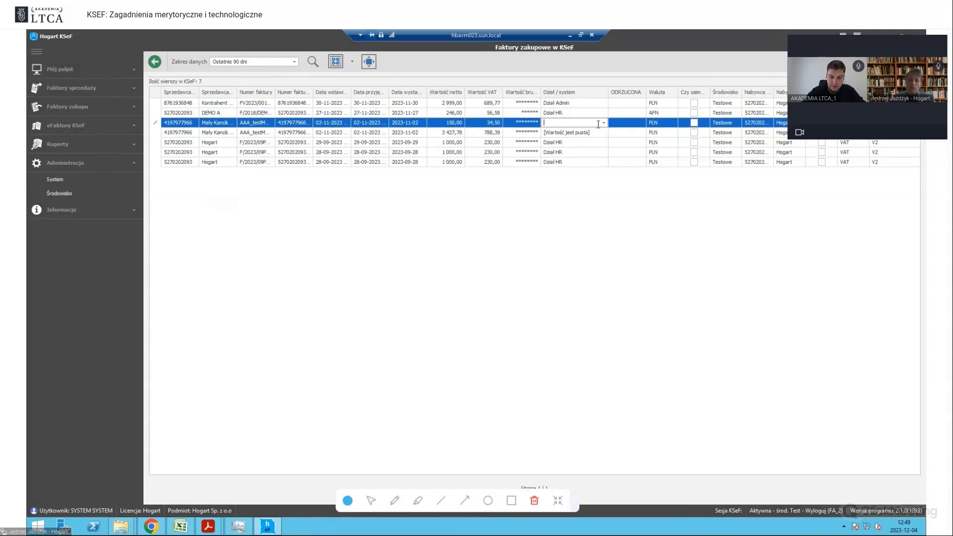
click(571, 142)
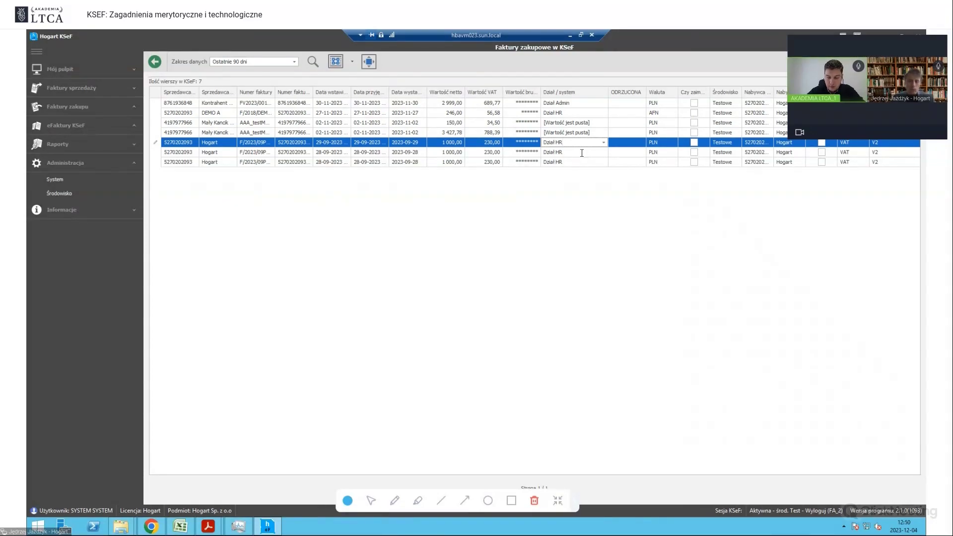
click(580, 152)
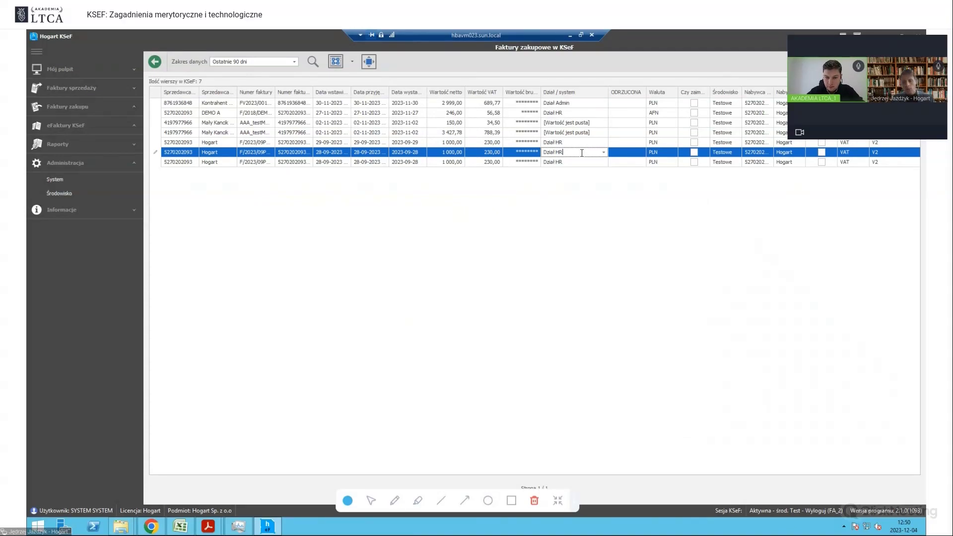
click(579, 162)
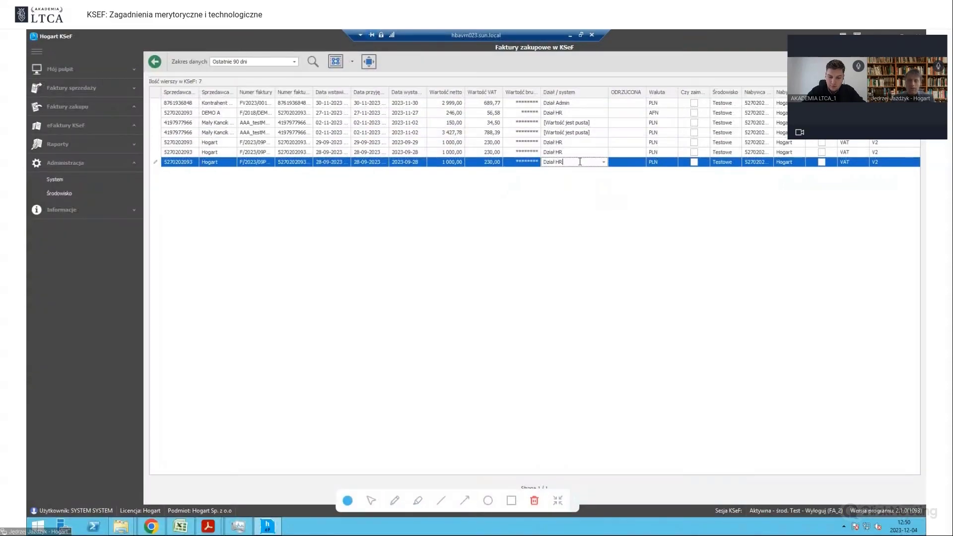
click(595, 152)
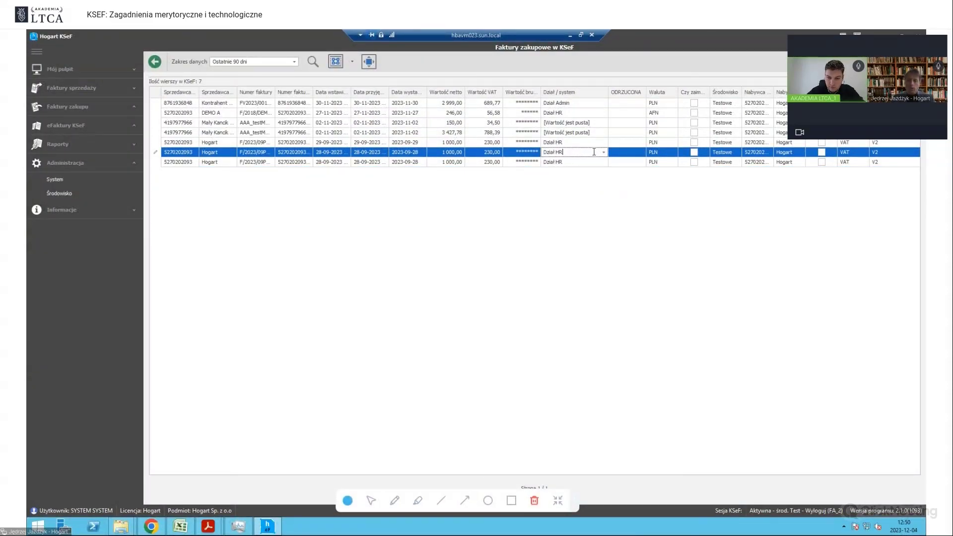
- Enter SCAM in the ODRZUCONA field of the DEMO A purchase invoice
click(625, 112)
text(SCAM)
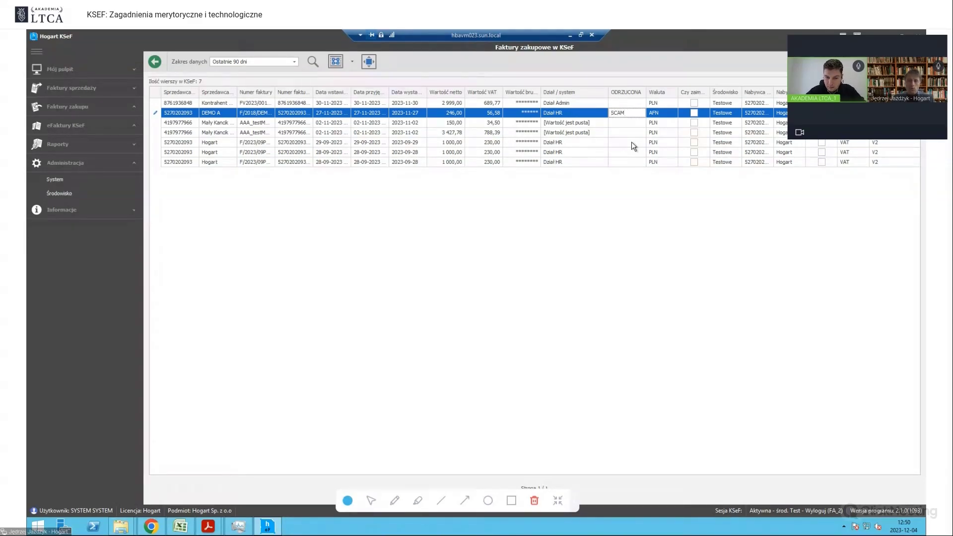
key(Return)
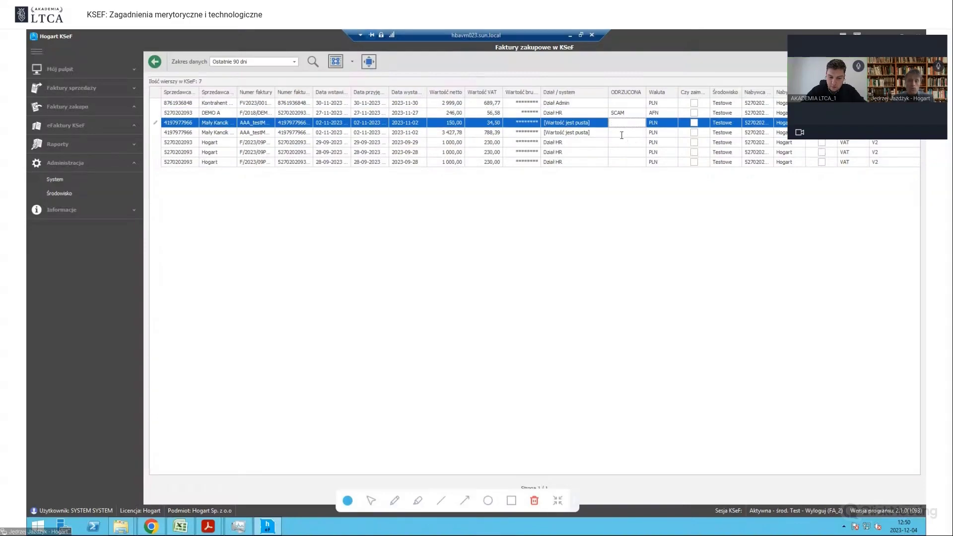
click(622, 133)
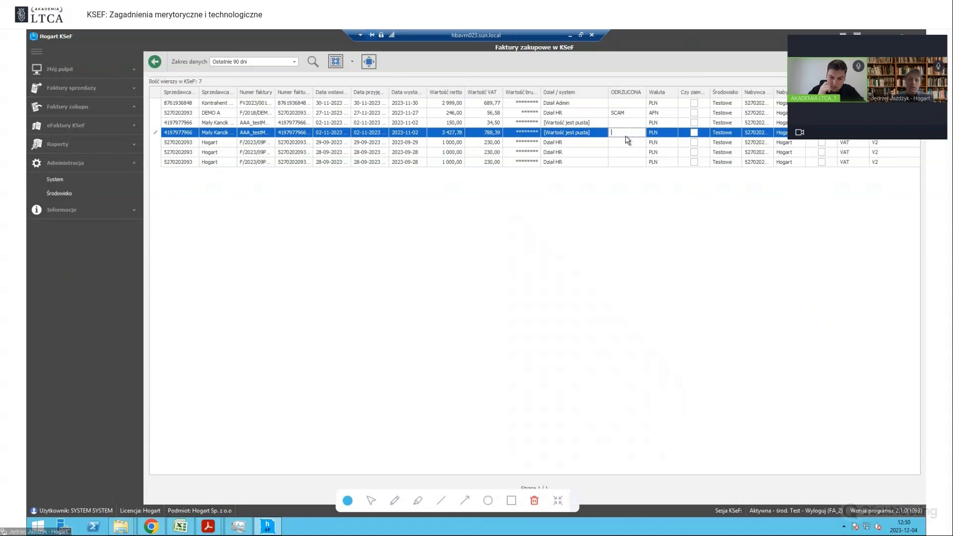
- Assign Dział Sprzedaży as the Dział / system of the purchase invoice with a net value of 150,00
click(599, 123)
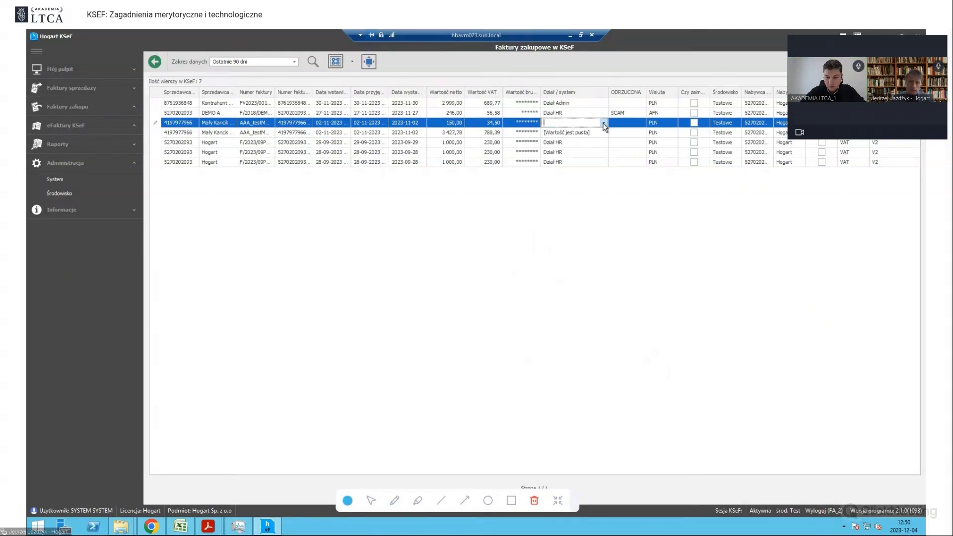
click(603, 123)
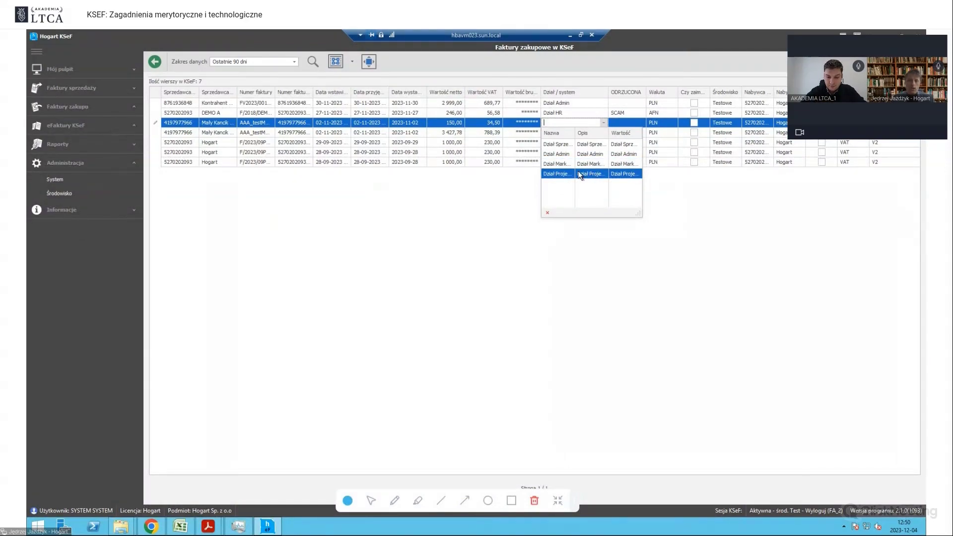
click(593, 144)
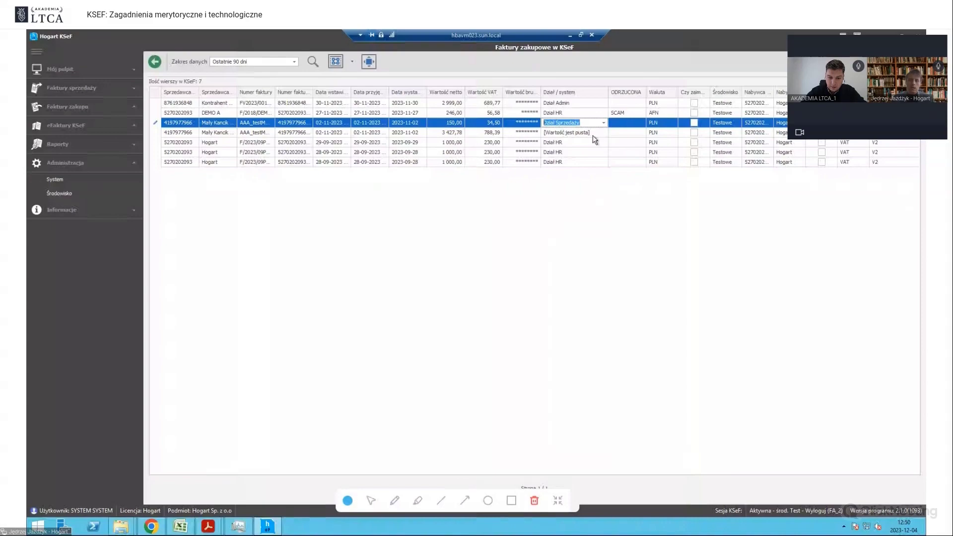
click(594, 136)
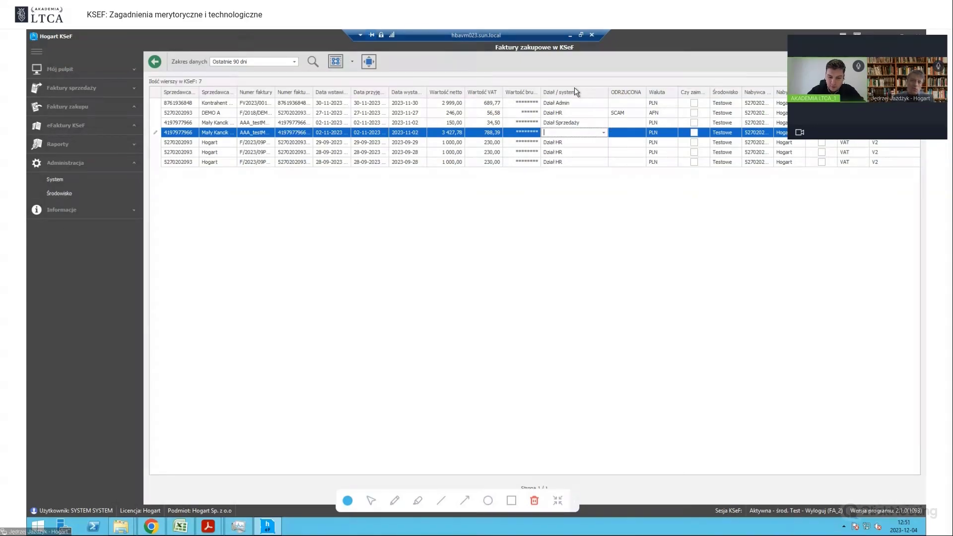
- Open the system's Reguły walidacji/kalkulacji and expand the Kalkulacja rules of Calculation_Purchase_Invoice_Draft_AddStr_1 for Zakupy - Faktury w KSeF
click(55, 194)
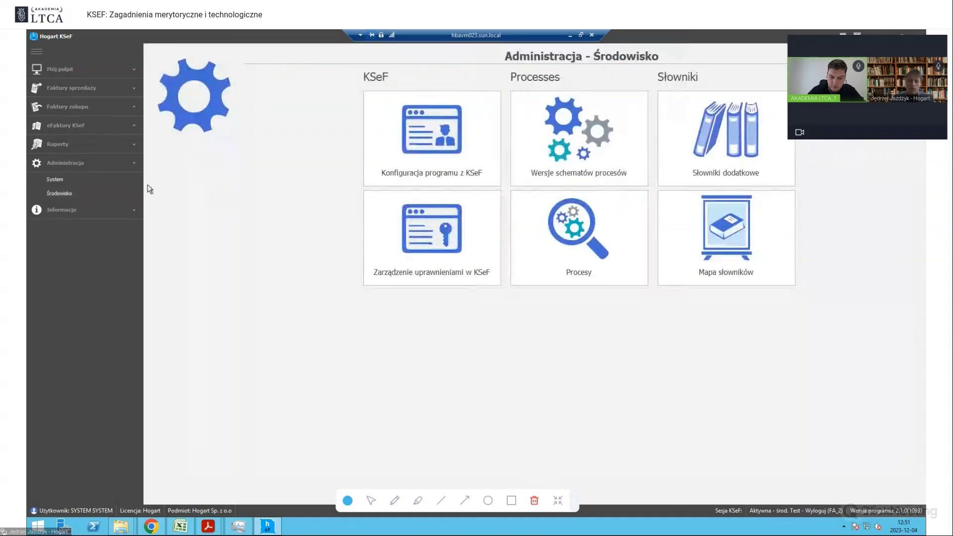
click(69, 179)
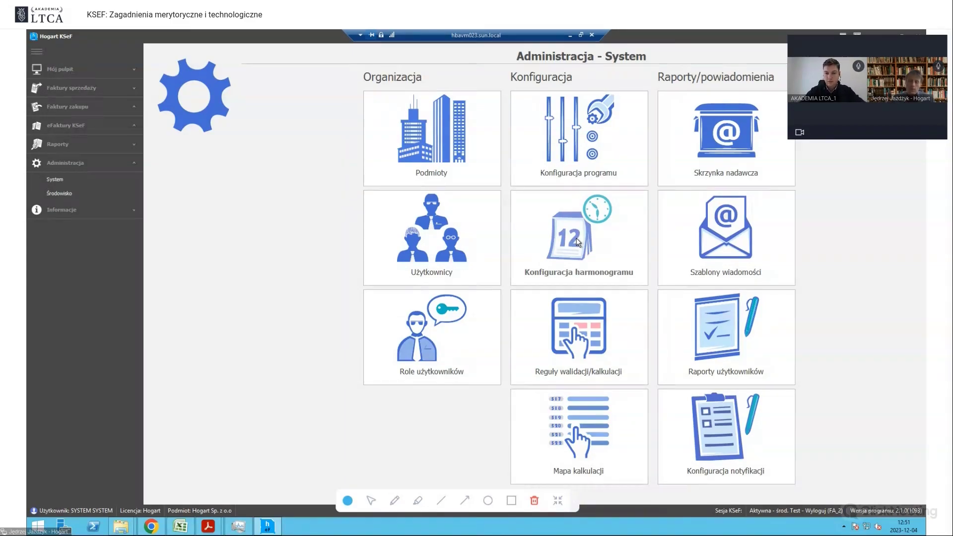
click(572, 338)
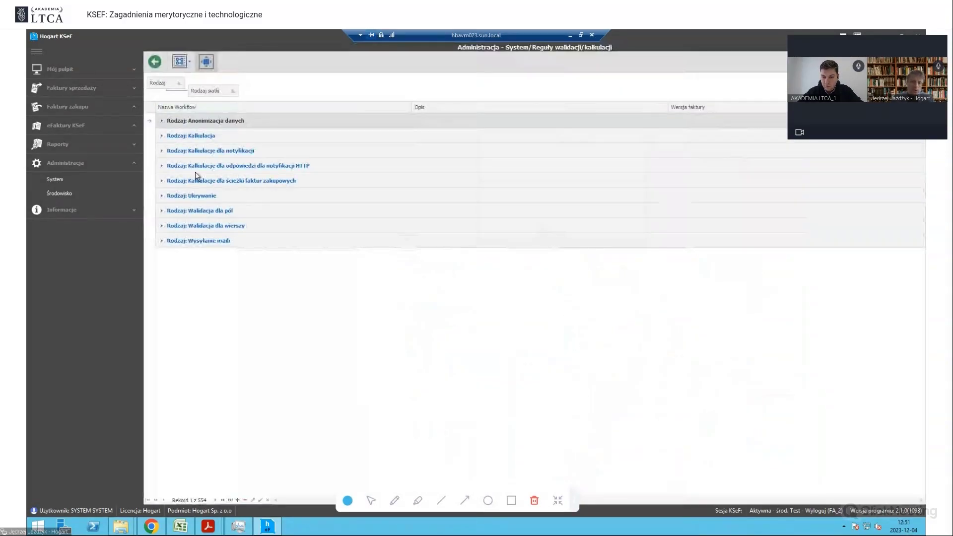
click(162, 136)
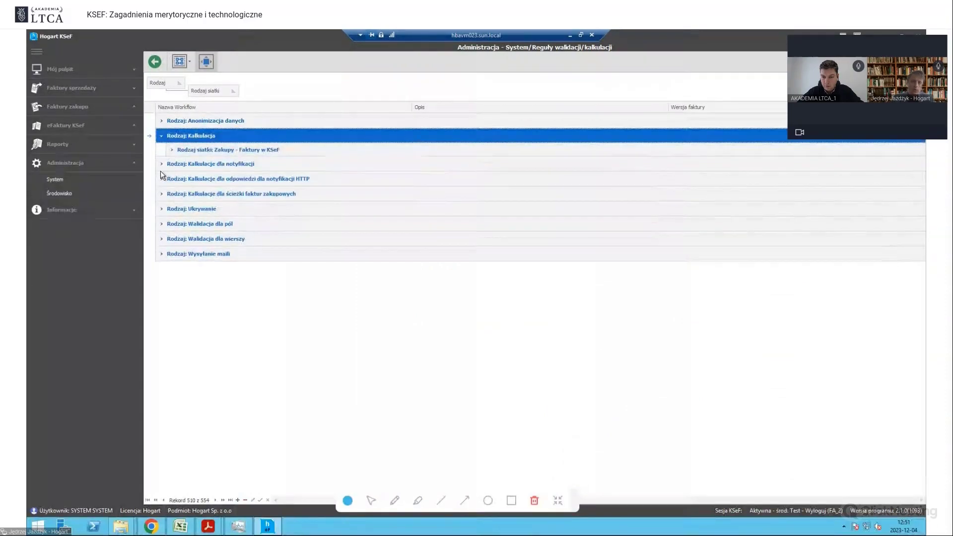
click(170, 150)
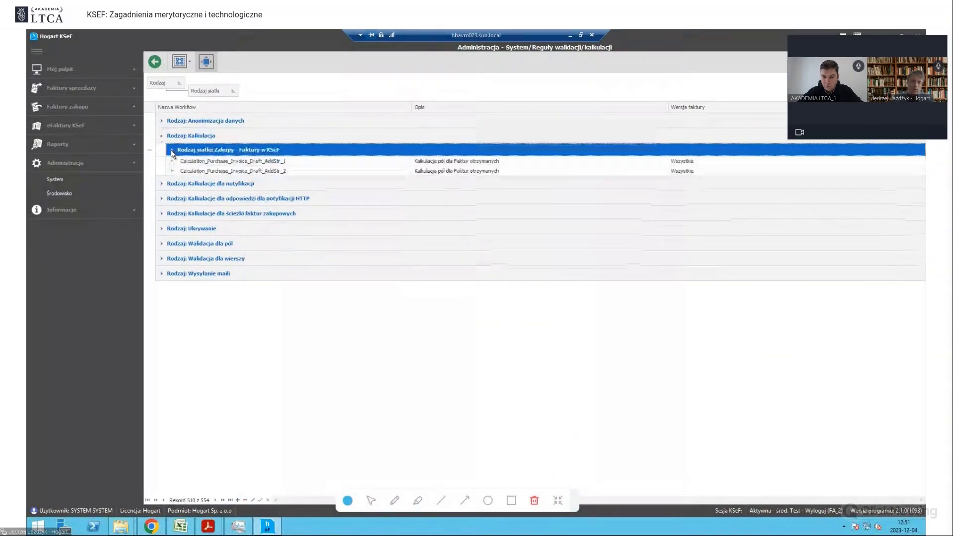
click(388, 162)
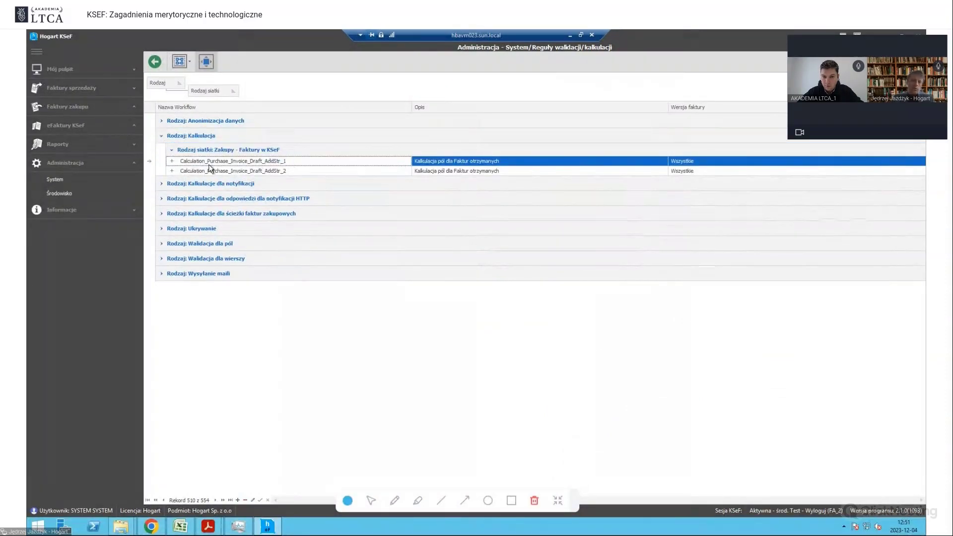
click(172, 161)
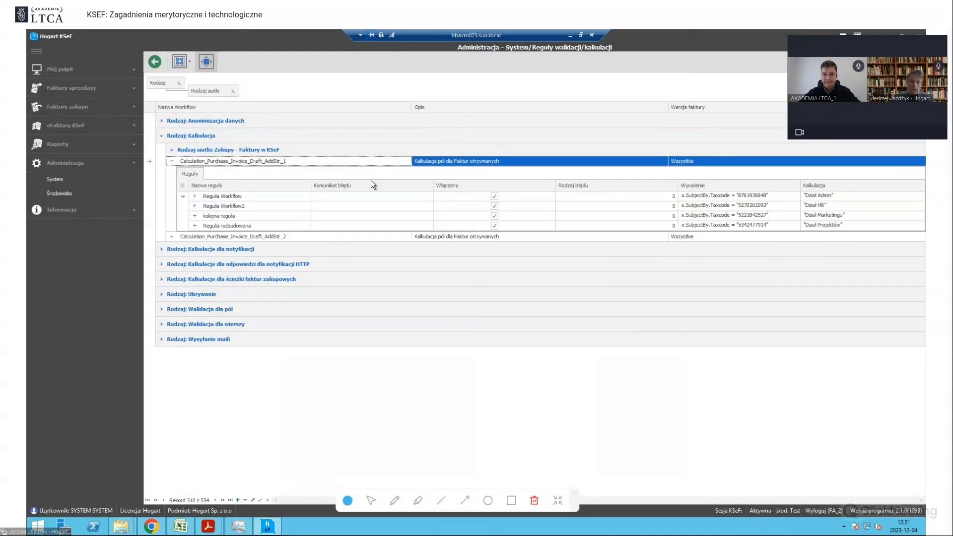
- Open Reguła Workflow2, examine its Wyrażenie and Kalkulacja definitions, and close it without changes
click(385, 198)
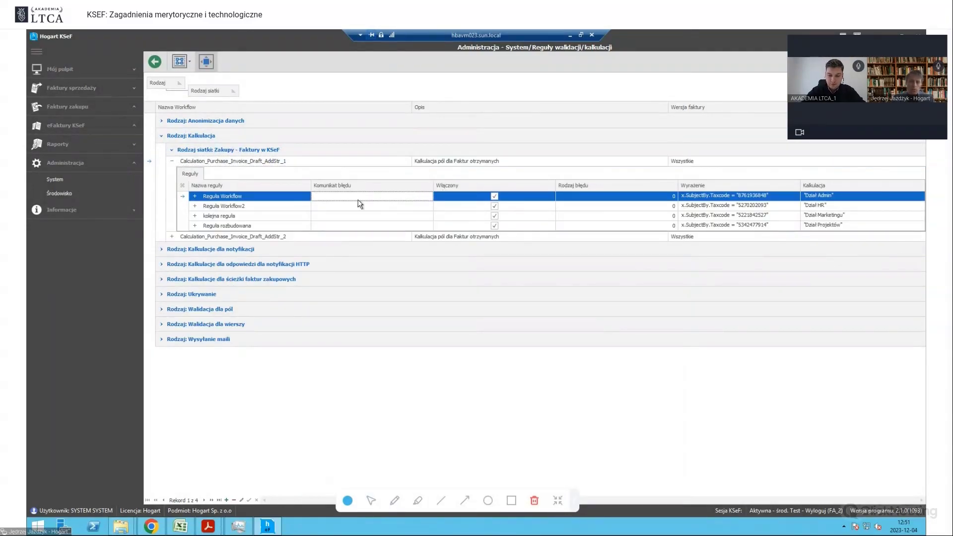
click(731, 206)
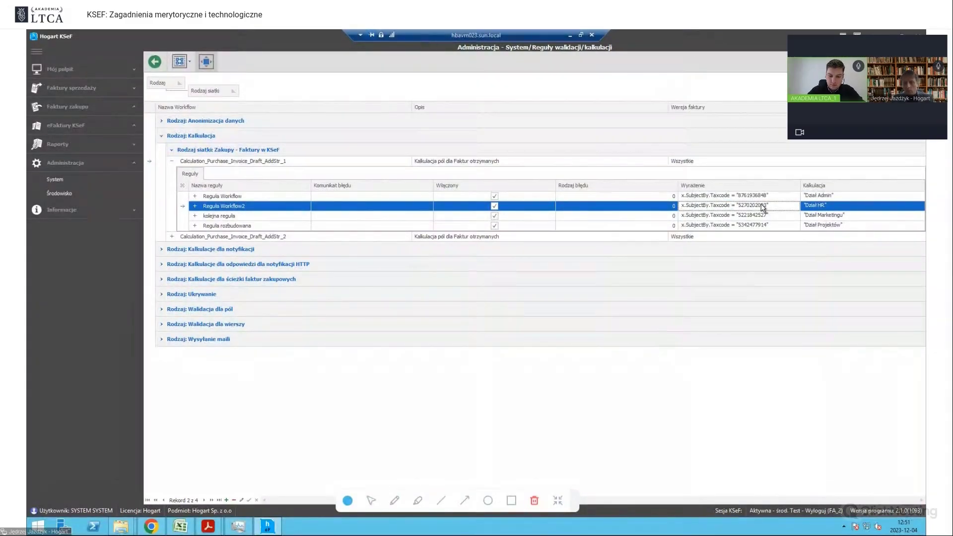
click(240, 208)
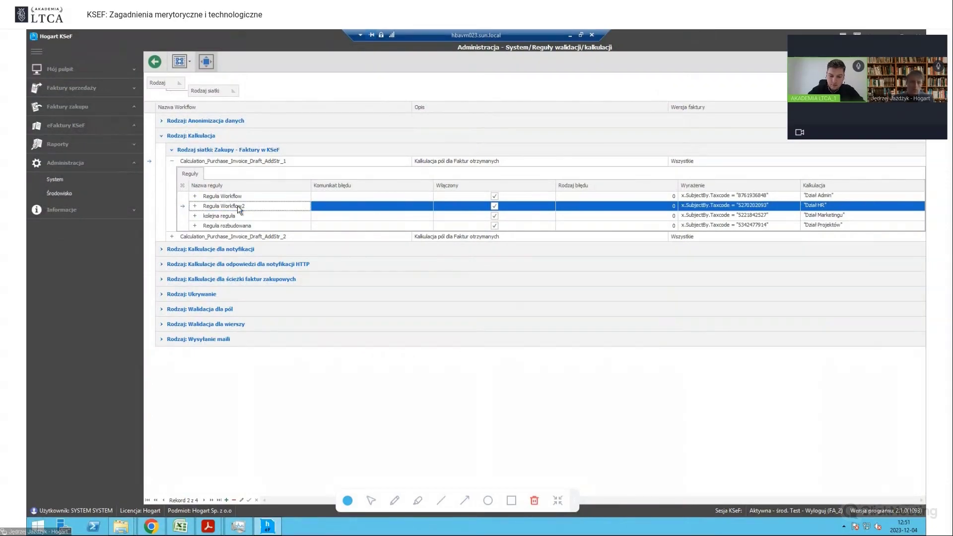
double_click(239, 207)
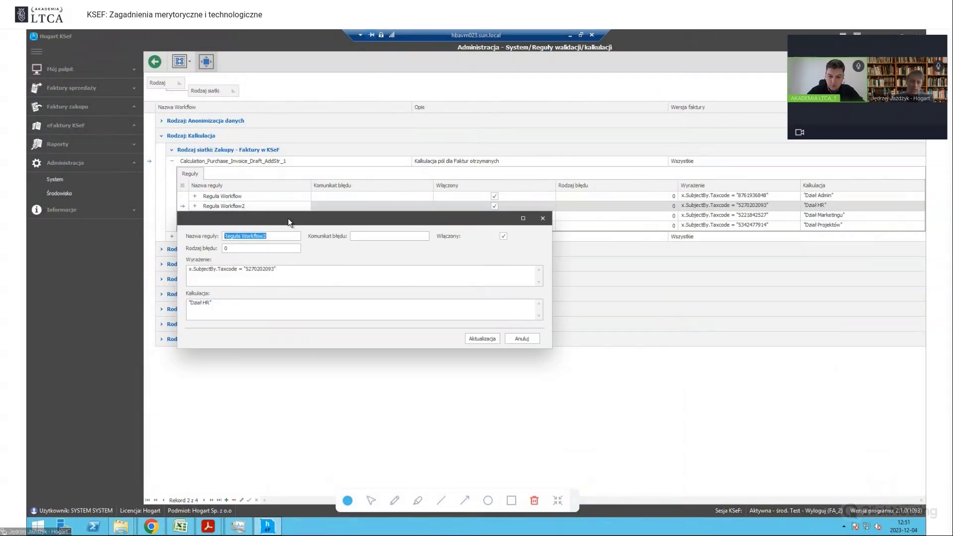
drag(288, 219, 440, 148)
drag(437, 198, 320, 200)
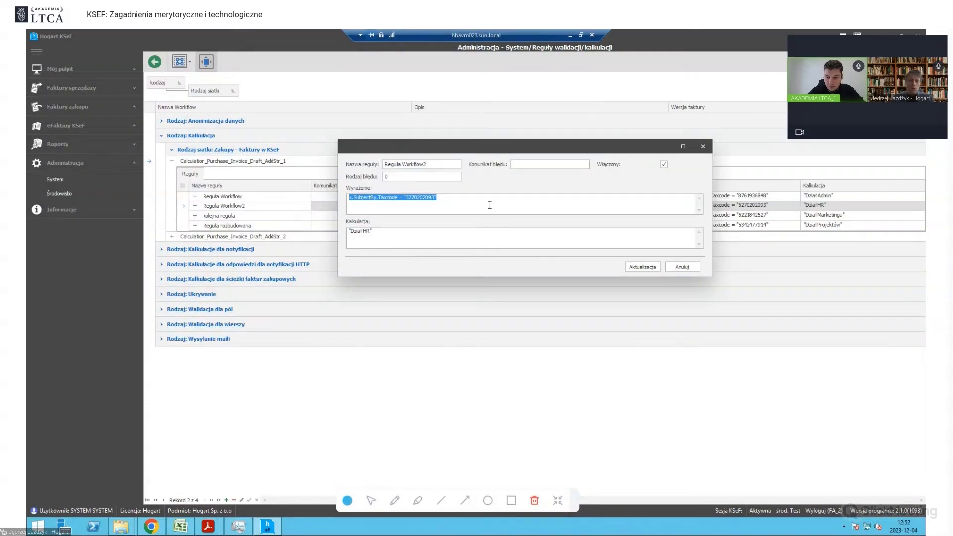
drag(391, 230, 337, 233)
click(396, 231)
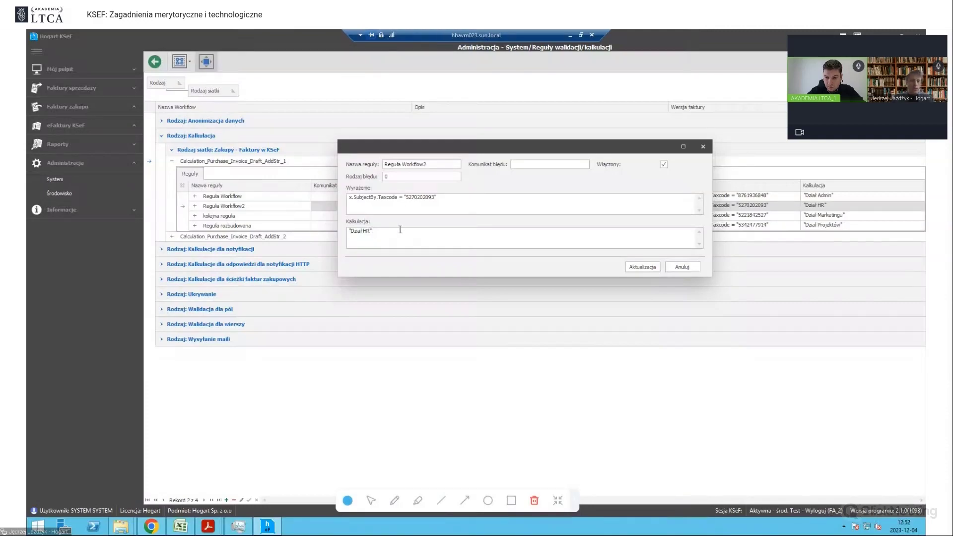
click(683, 267)
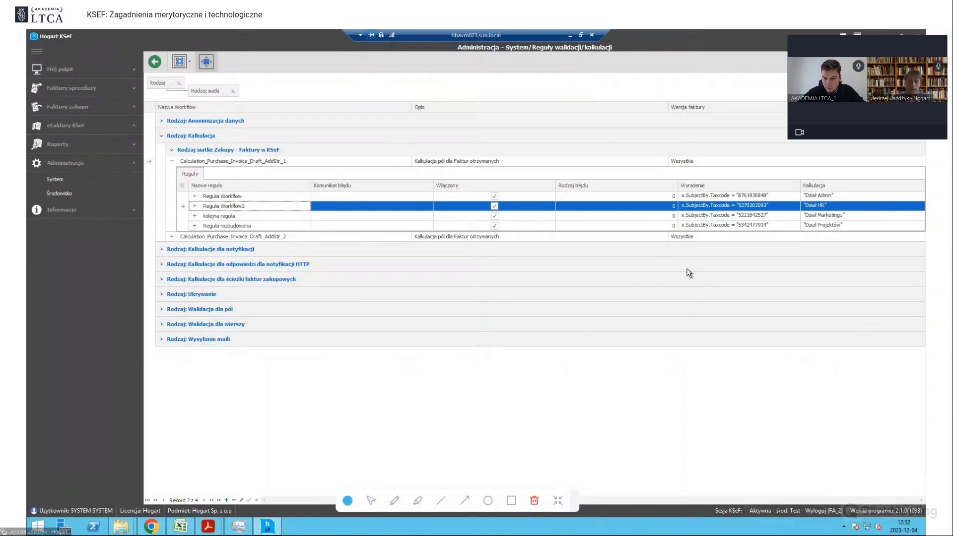
- Minimize the remote desktop and open the MPK options of the CAFFE TEAM invoice in SimplyMobile
click(569, 36)
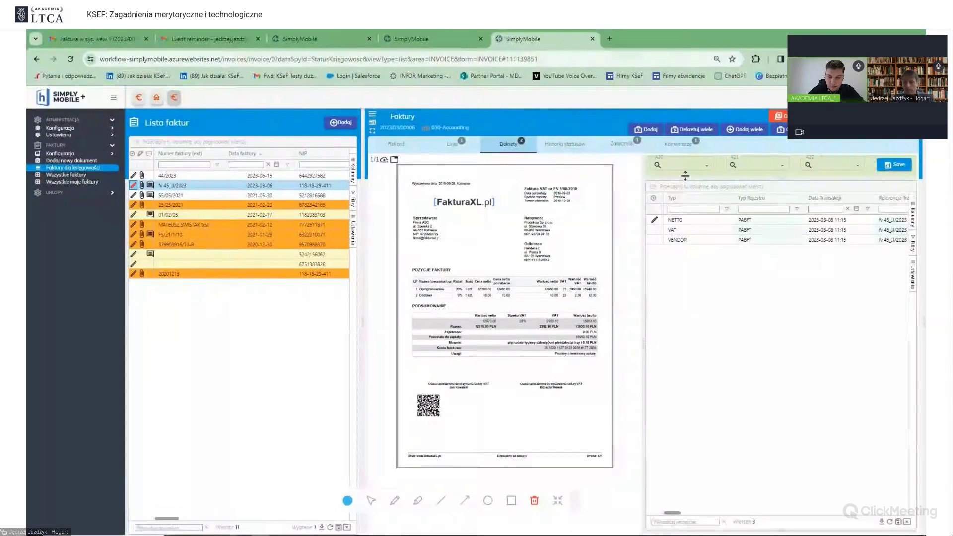
click(338, 40)
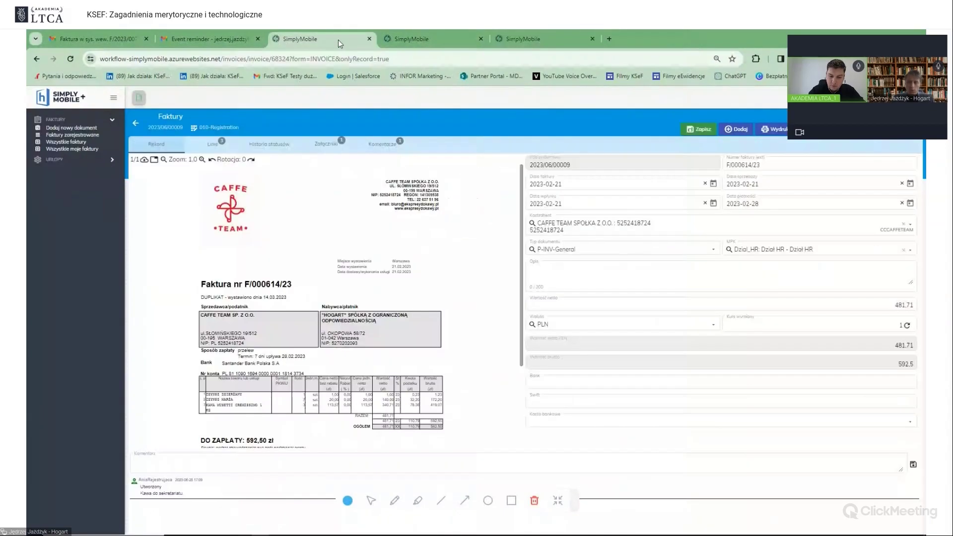
click(912, 251)
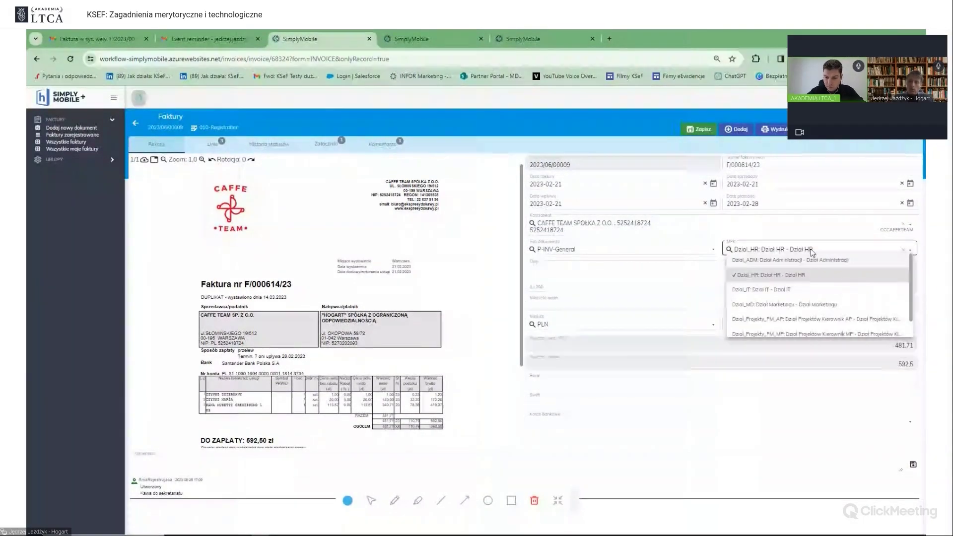
- Examine the Kontrahent and MPK options of the CAFFE TEAM invoice without changing the assigned values
click(775, 228)
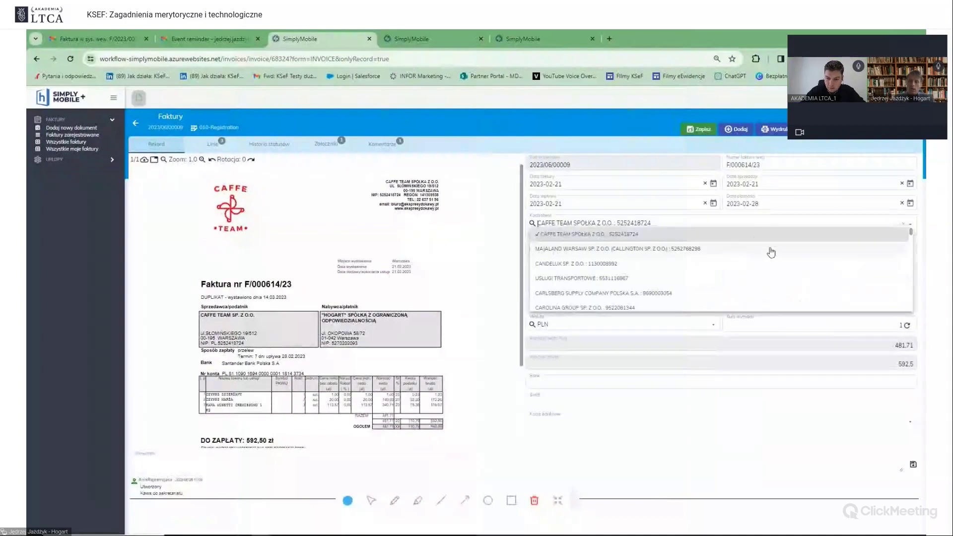
click(759, 372)
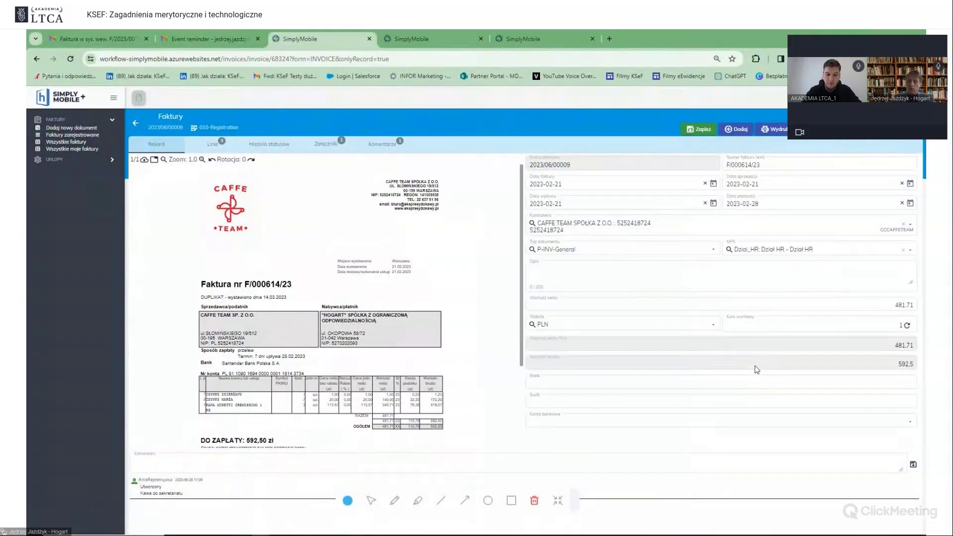
click(789, 252)
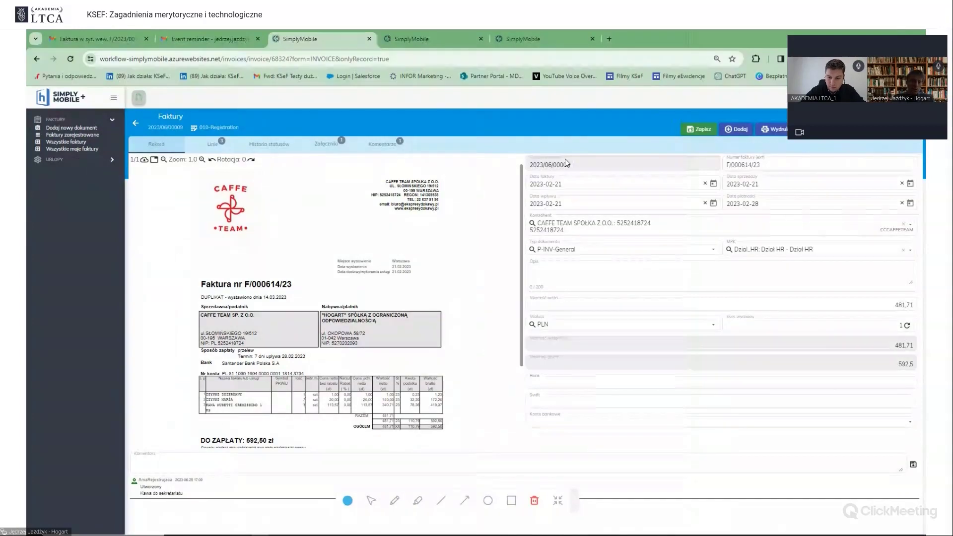
- Switch back to Hogart KSeF, leave the validation and calculation rules, and open the archive of sales invoices from KSeF
key(alt+Tab)
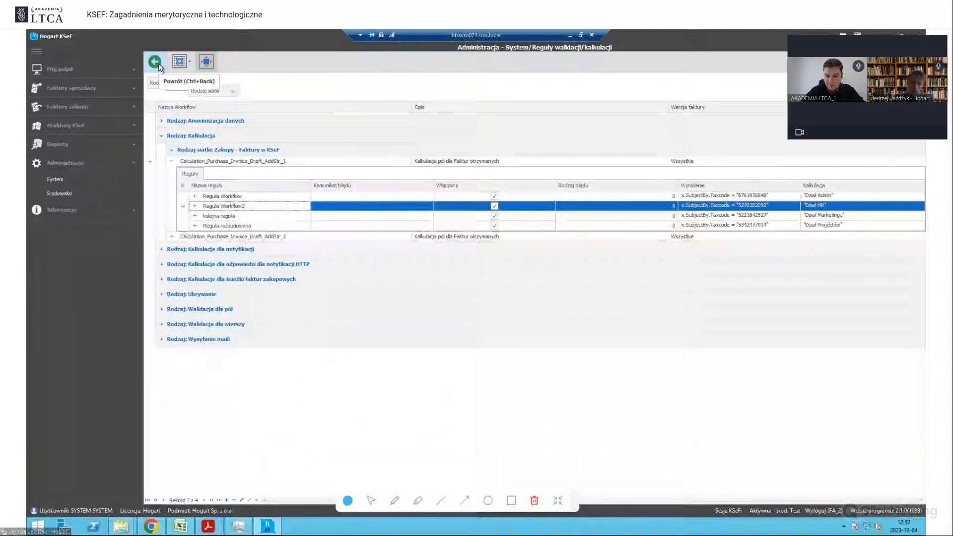
click(158, 63)
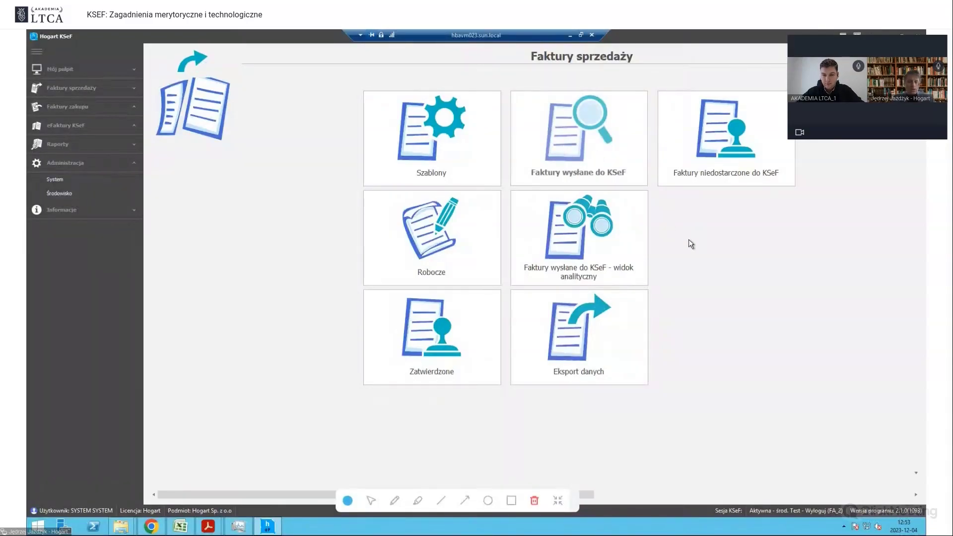
click(611, 238)
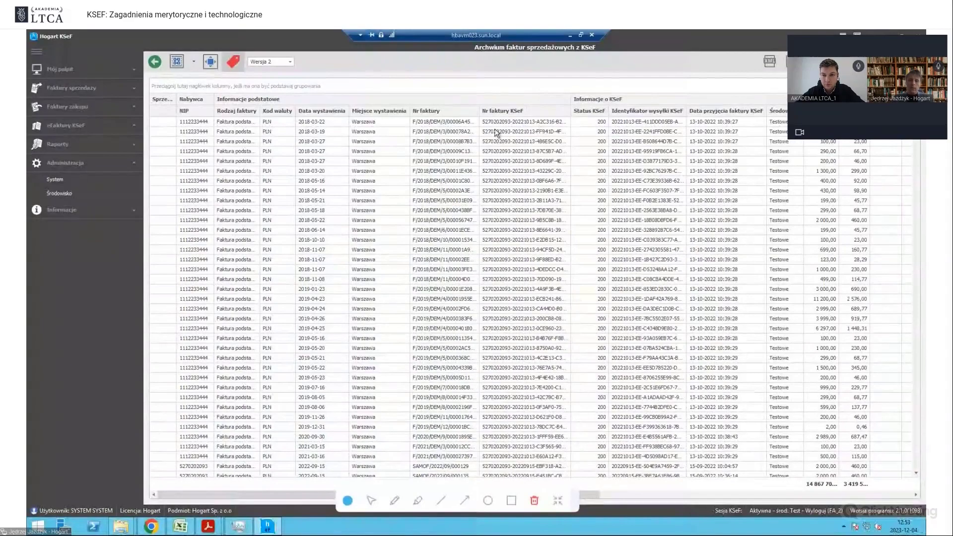
click(457, 124)
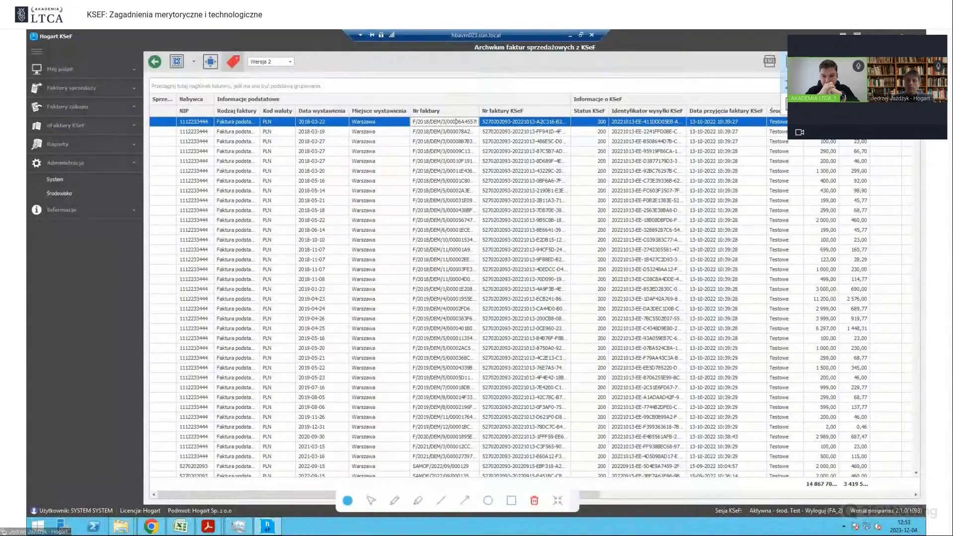
click(770, 61)
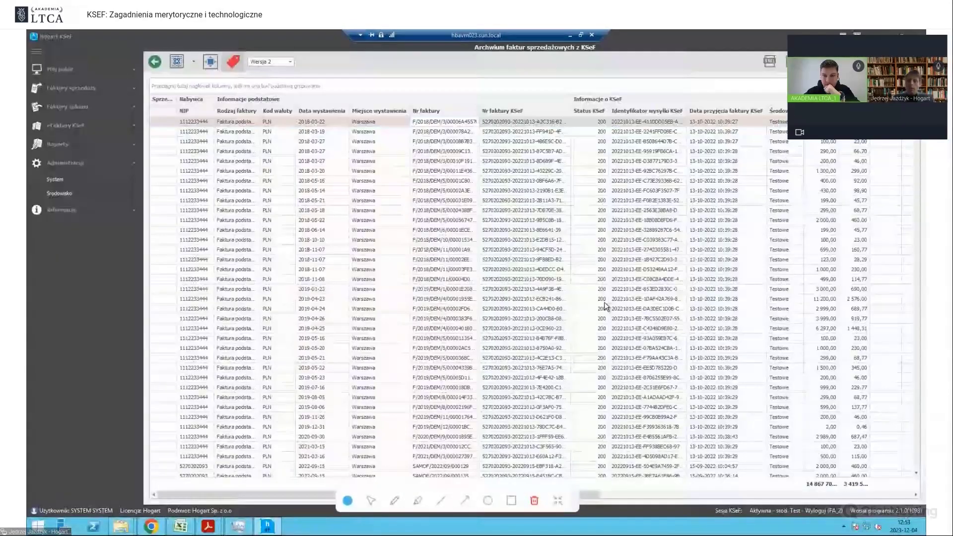
click(596, 303)
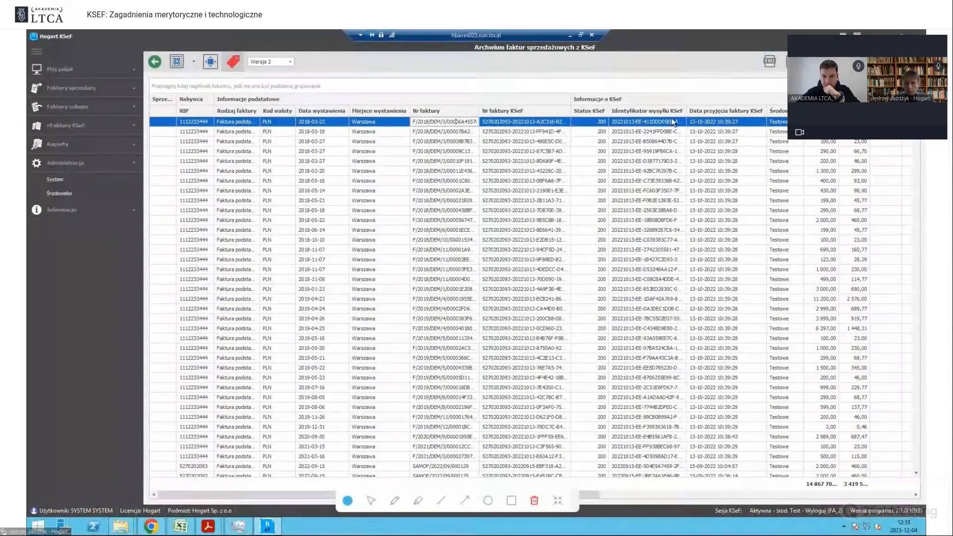
- Sort the sales invoice archive by Data przyjęcia faktury KSeF with the newest invoices first
click(724, 113)
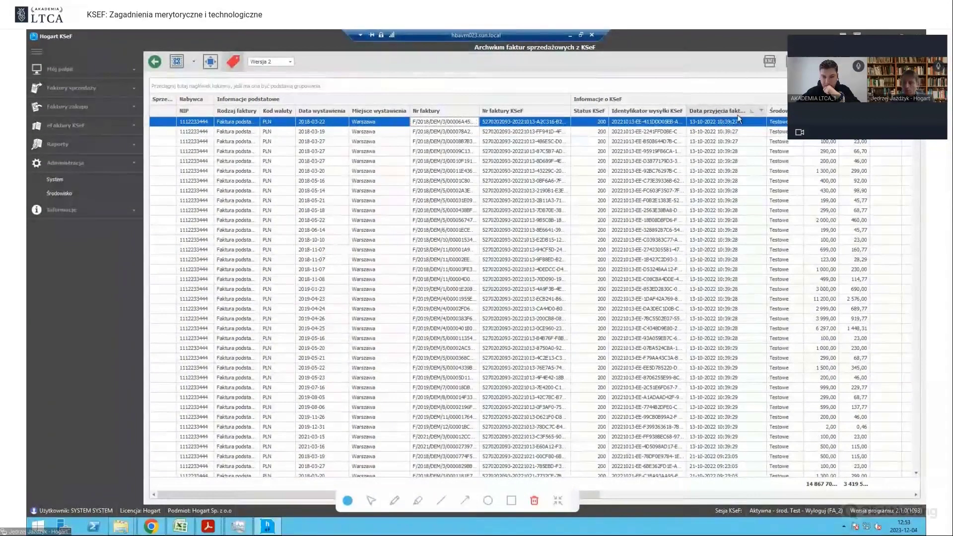
click(738, 112)
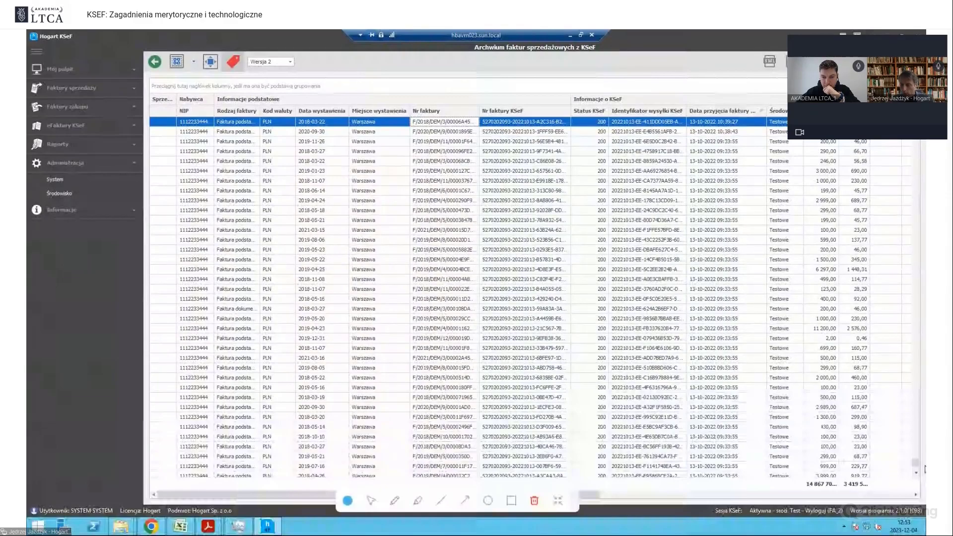
scroll(918, 462, up, 10)
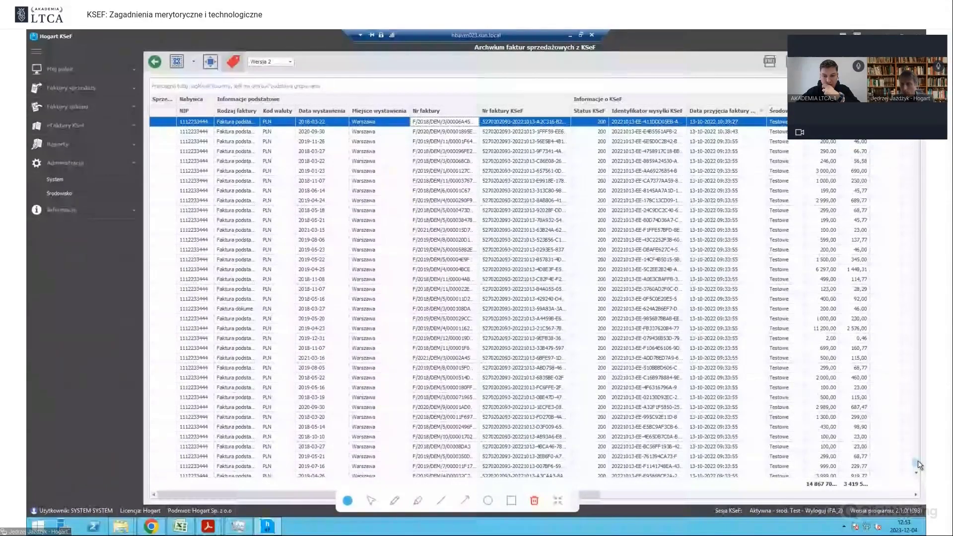
scroll(609, 125, up, 5)
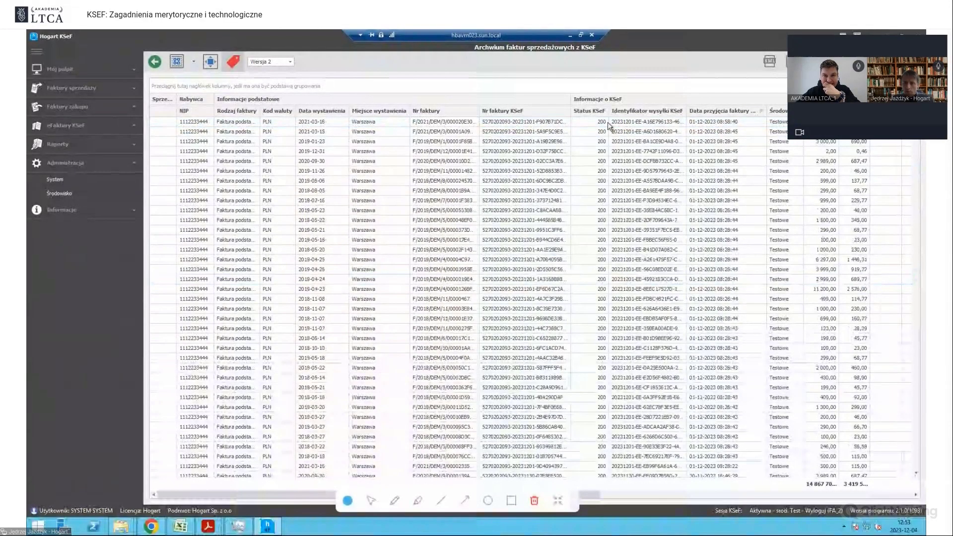
- Open the most recently accepted sales invoice in a full-size report preview, examine its parties and line items, and close it
click(608, 123)
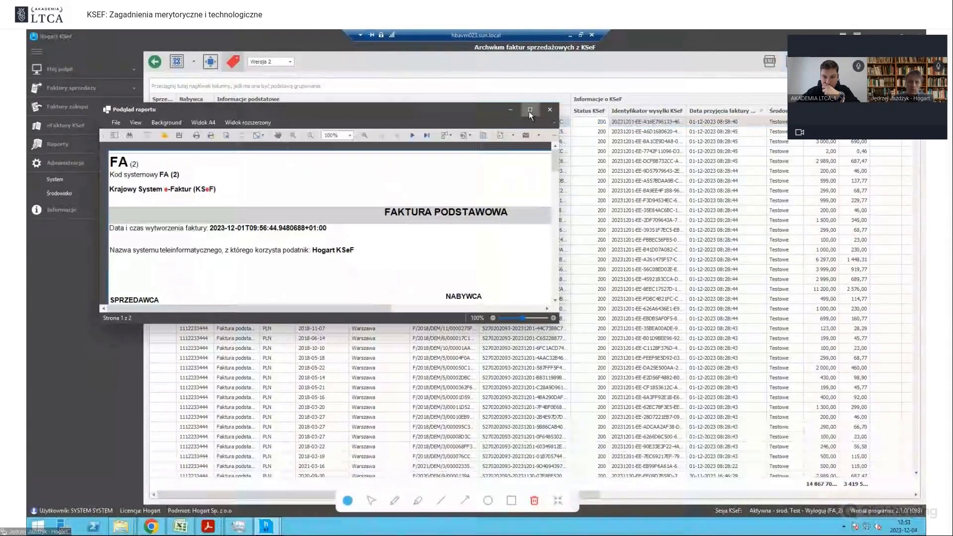
click(529, 109)
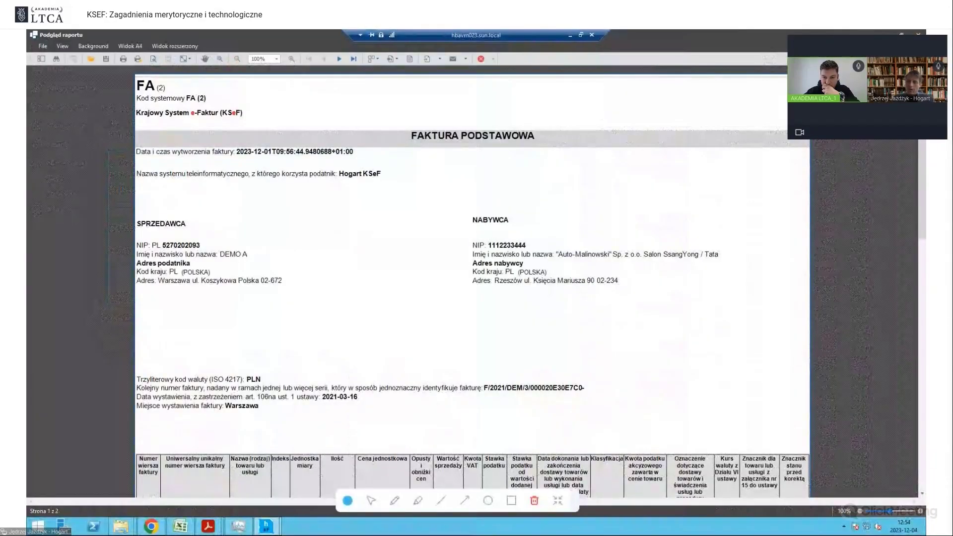
scroll(926, 252, down, 5)
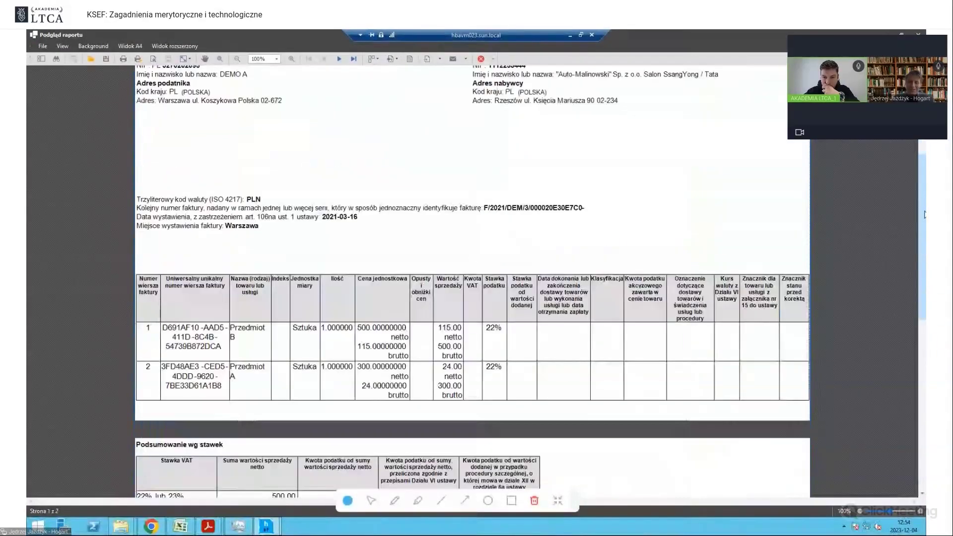
scroll(926, 252, down, 3)
scroll(786, 126, up, 8)
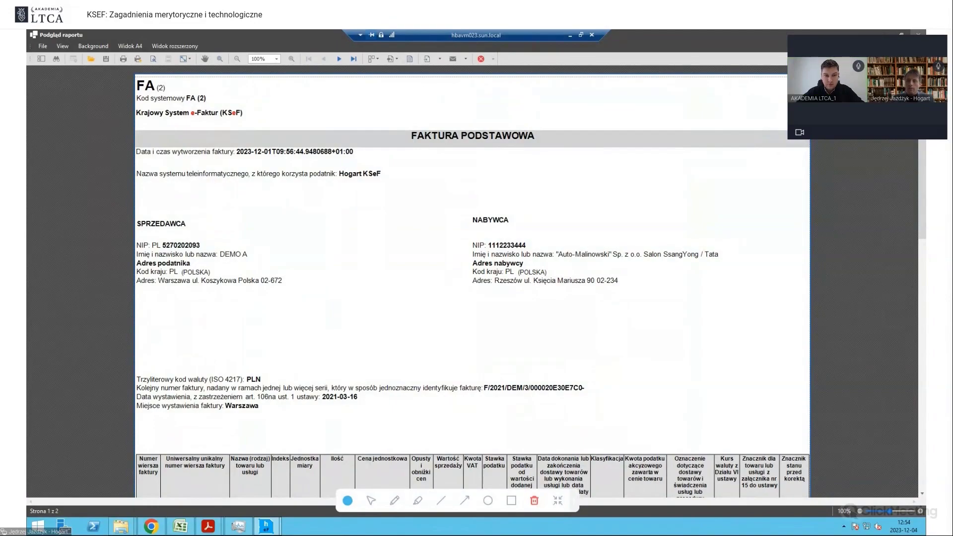
key(Escape)
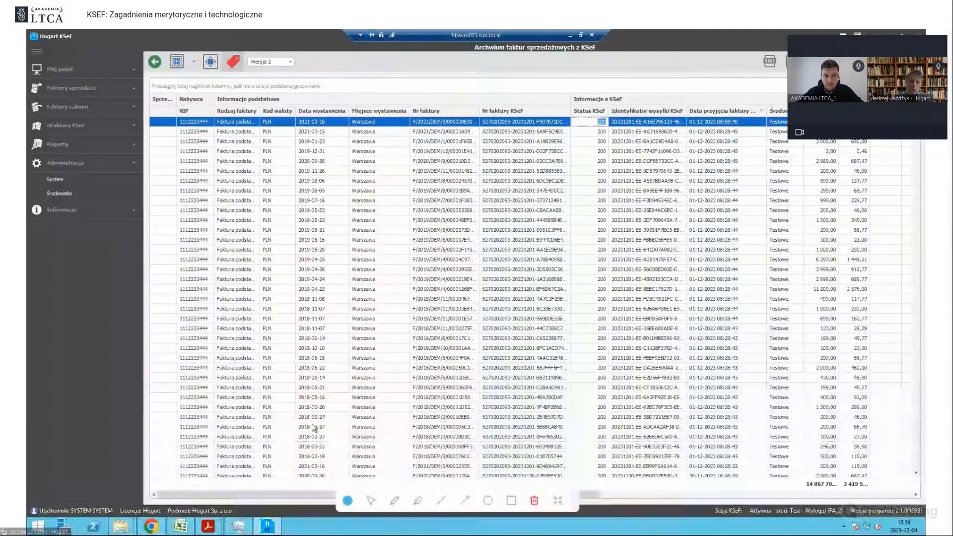
- Examine an enlarged list of filter values for the Nr faktury column, close it, and widen that column
mouse_move(256, 491)
mouse_down()
mouse_move(372, 511)
mouse_move(258, 497)
mouse_up()
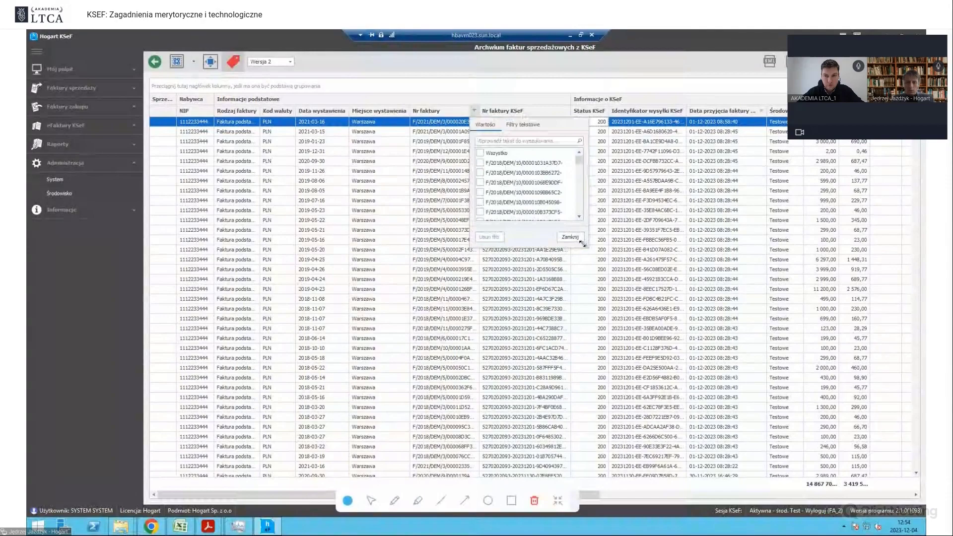
drag(582, 243, 726, 369)
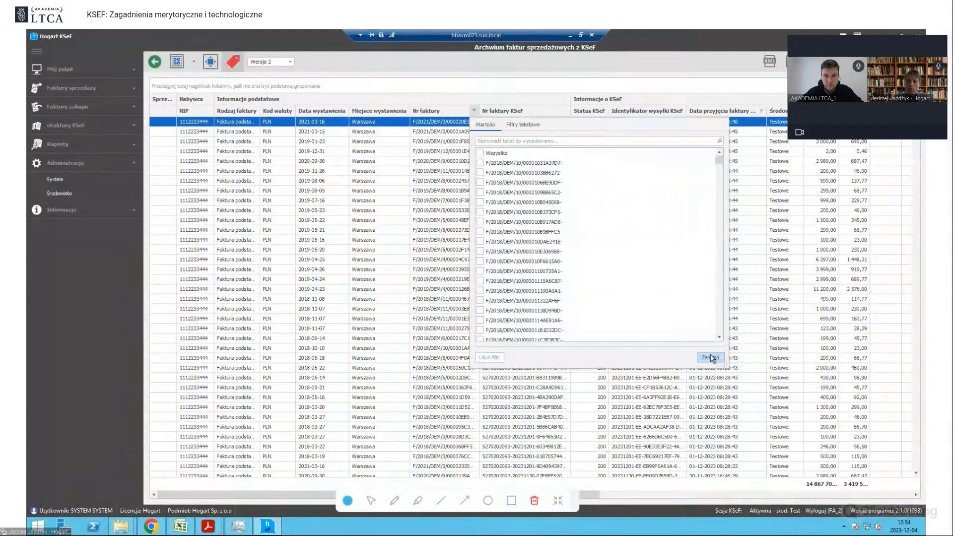
click(711, 356)
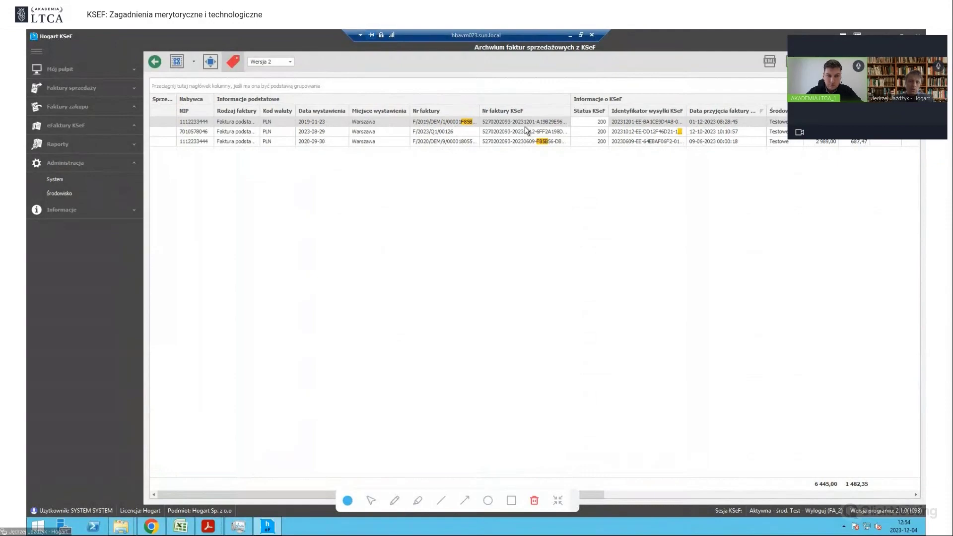
drag(480, 112, 529, 114)
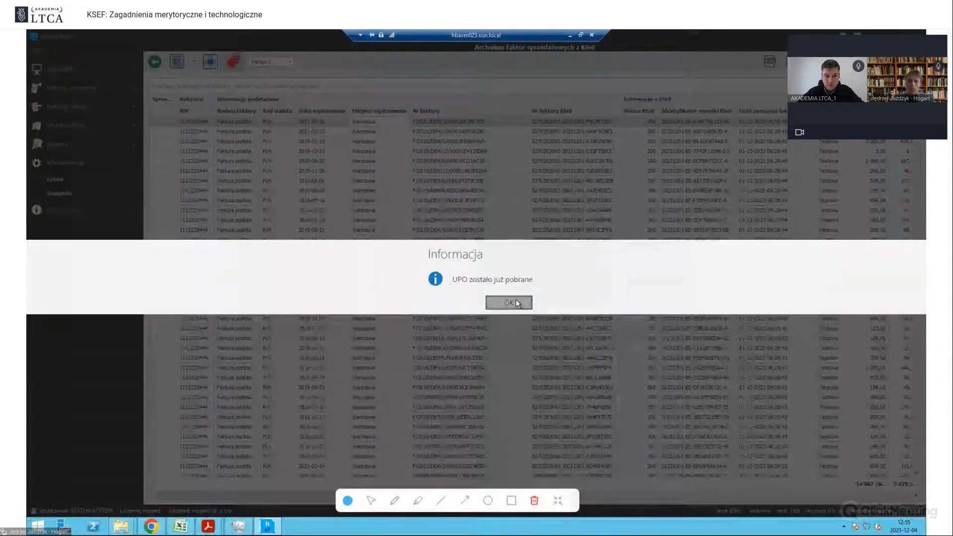
- View the UPO confirmation XML of the newest sales invoice in an enlarged window and close it
click(516, 300)
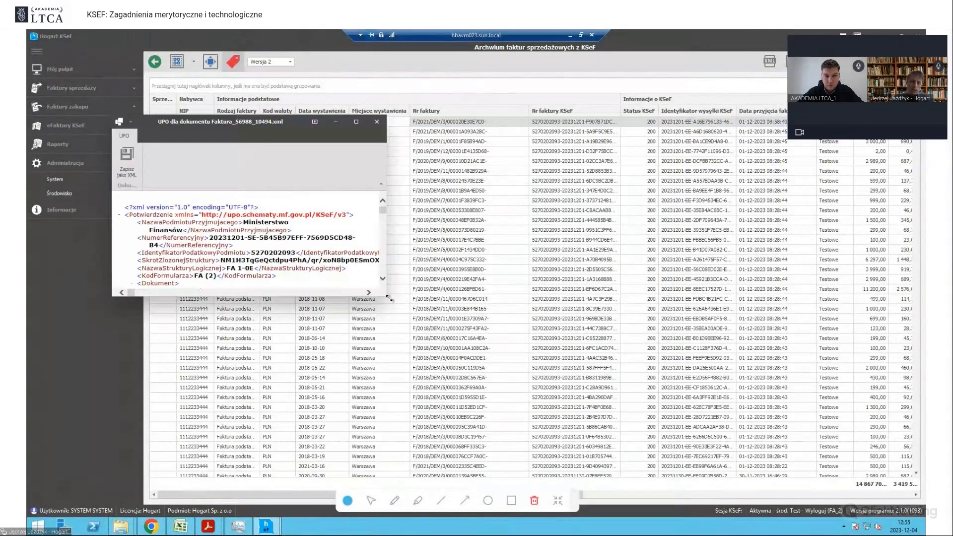
drag(388, 299, 569, 411)
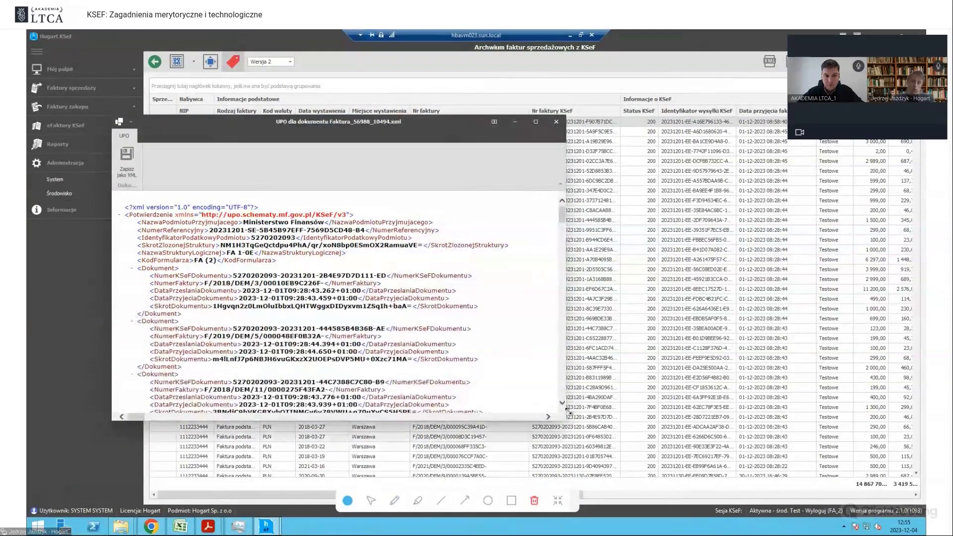
drag(424, 125, 667, 152)
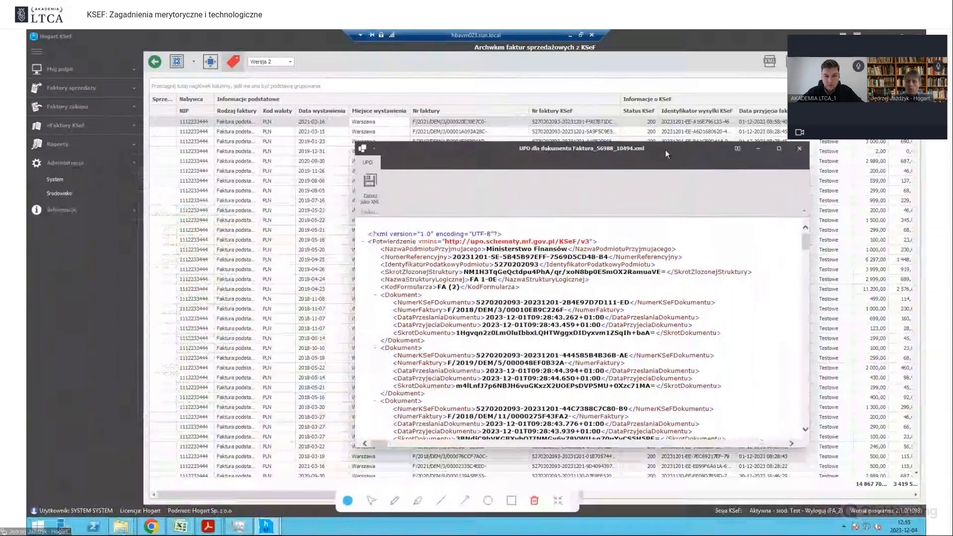
click(801, 149)
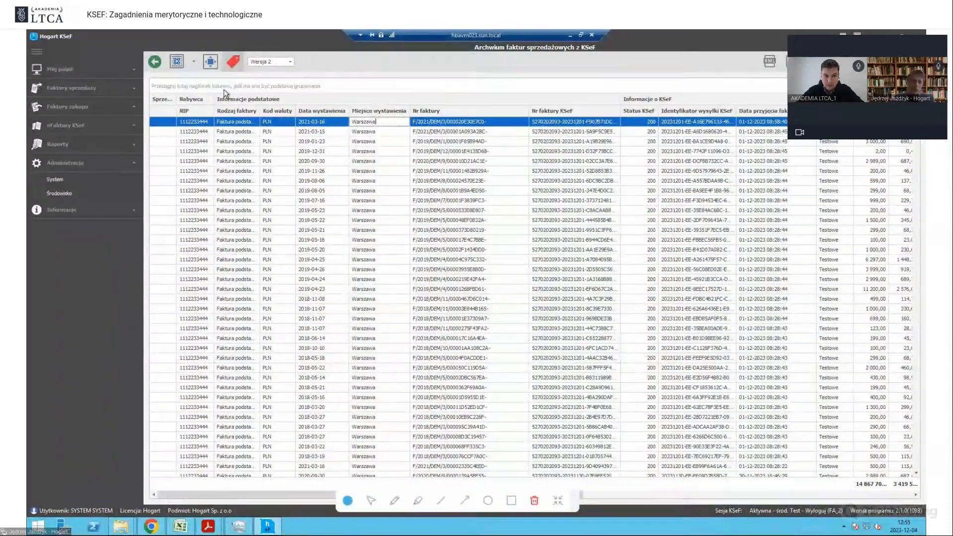
- Leave the sales archive and open Faktury zaimportowane z KSeF from Faktury zakupu
click(157, 63)
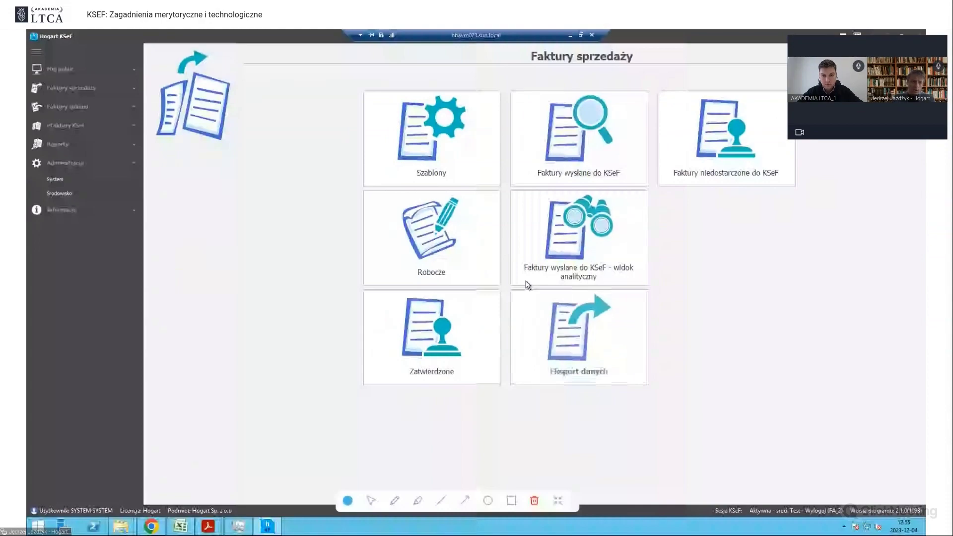
click(91, 107)
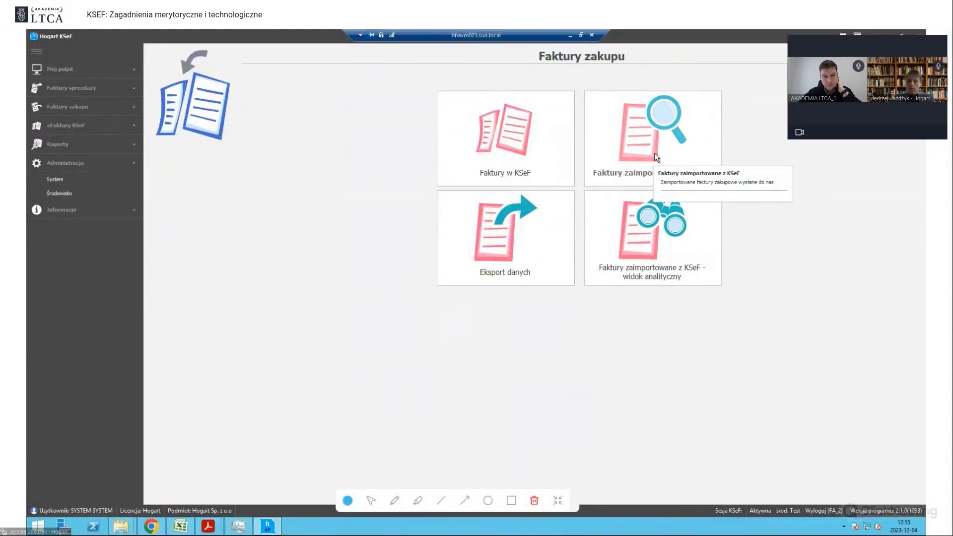
click(713, 162)
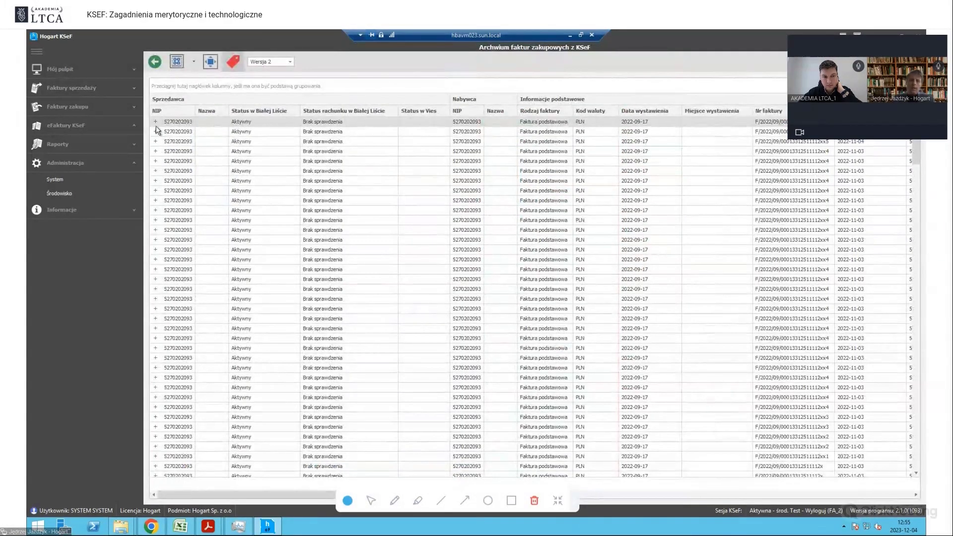
click(250, 151)
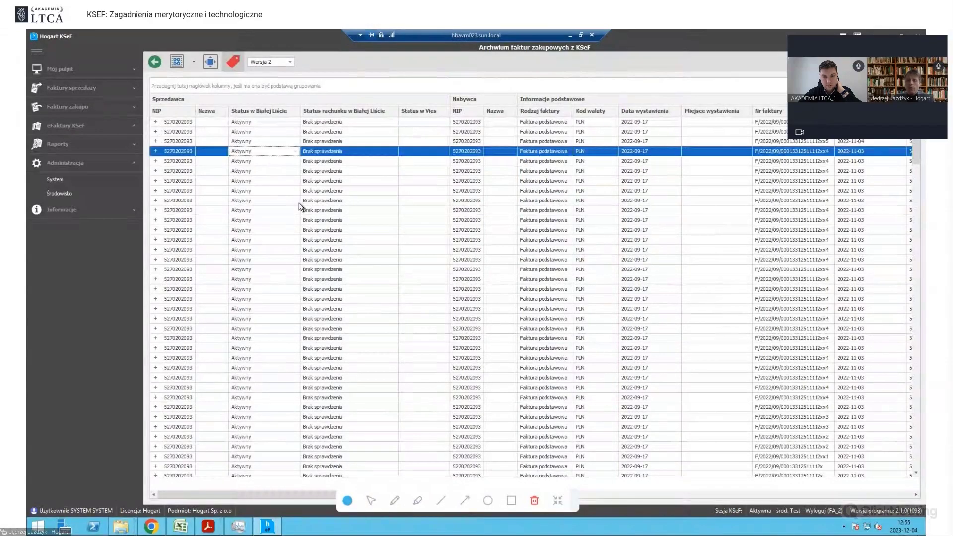
click(299, 203)
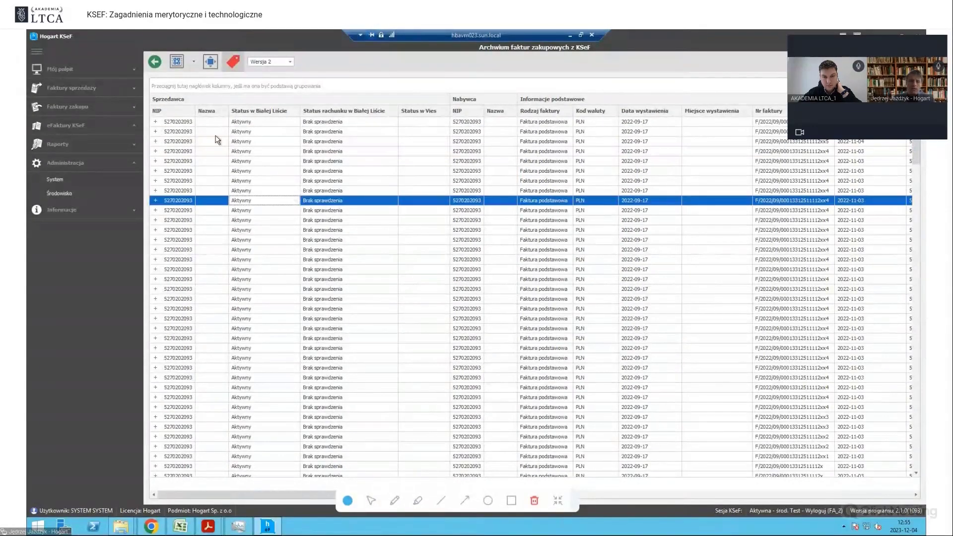
- Expand the first purchase invoice's details and widen the unique line number column in Wiersze faktury
click(155, 122)
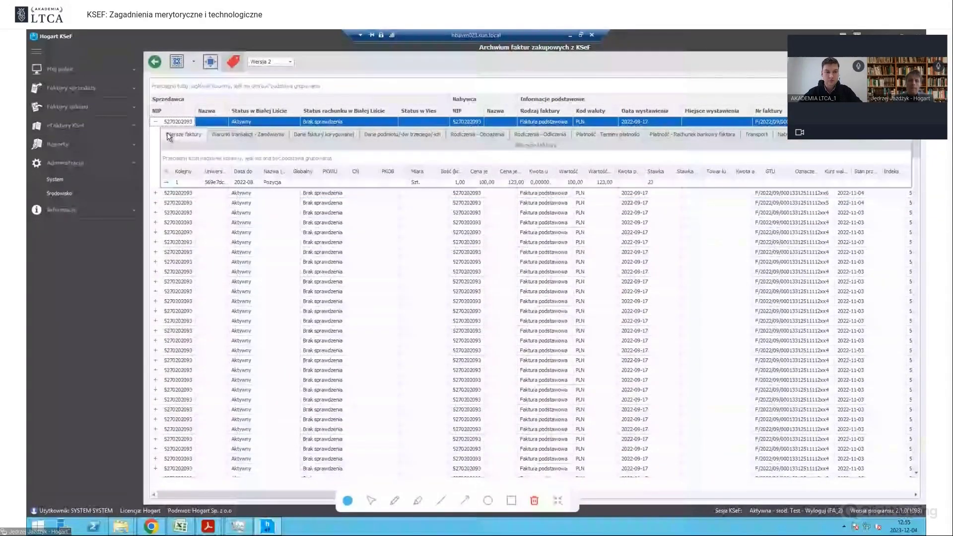
click(188, 182)
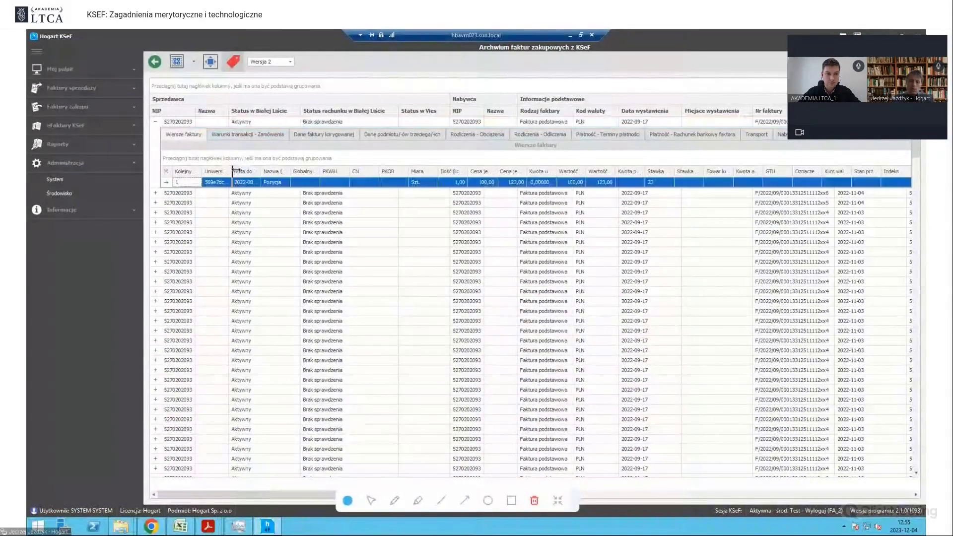
drag(232, 171, 387, 172)
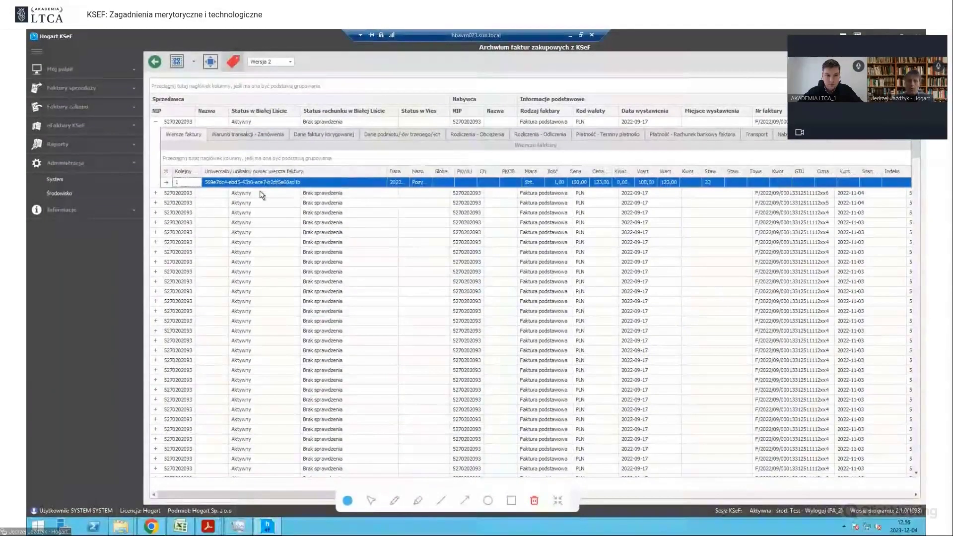
- Look through the invoice's order, corrected invoice, third-party, settlement, line item and transport details, and collapse the invoice
click(255, 133)
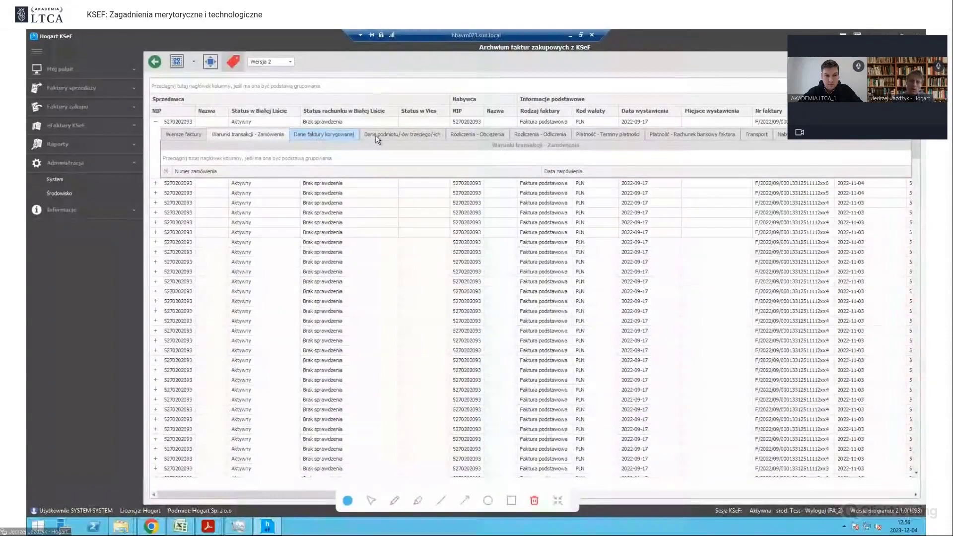
click(319, 140)
click(398, 135)
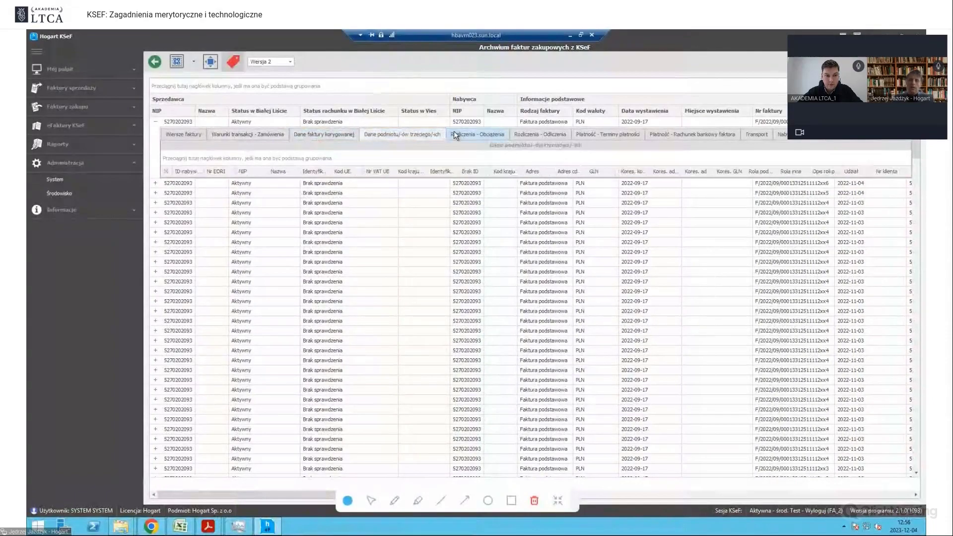
click(474, 136)
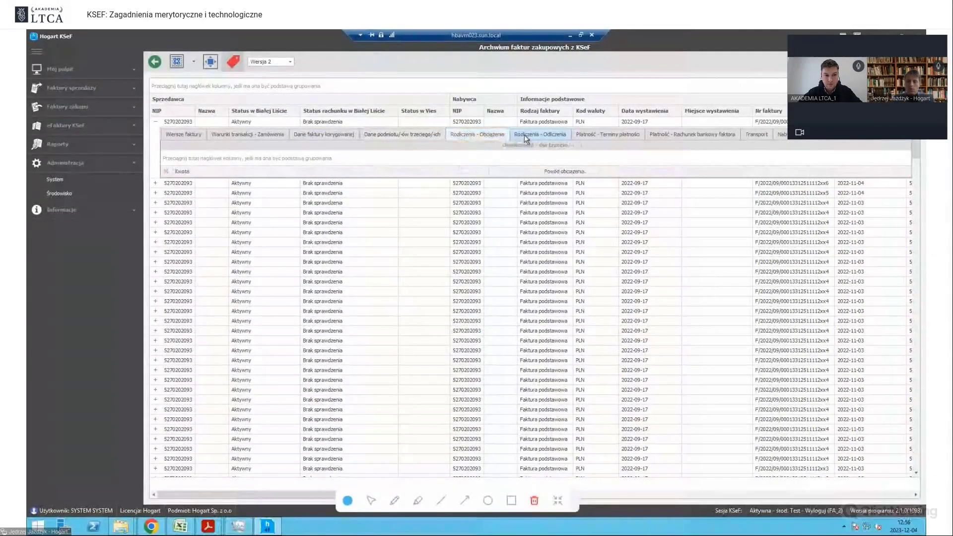
click(524, 135)
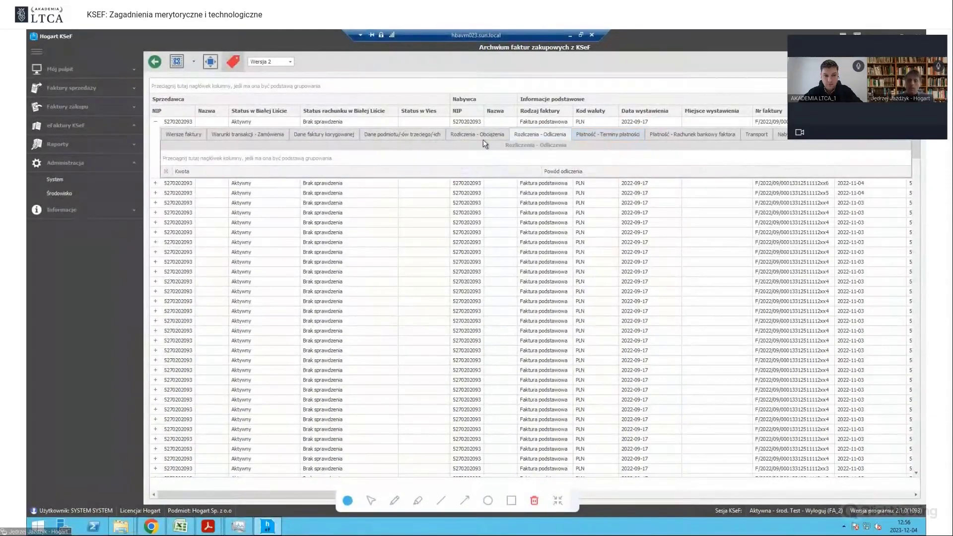
click(204, 136)
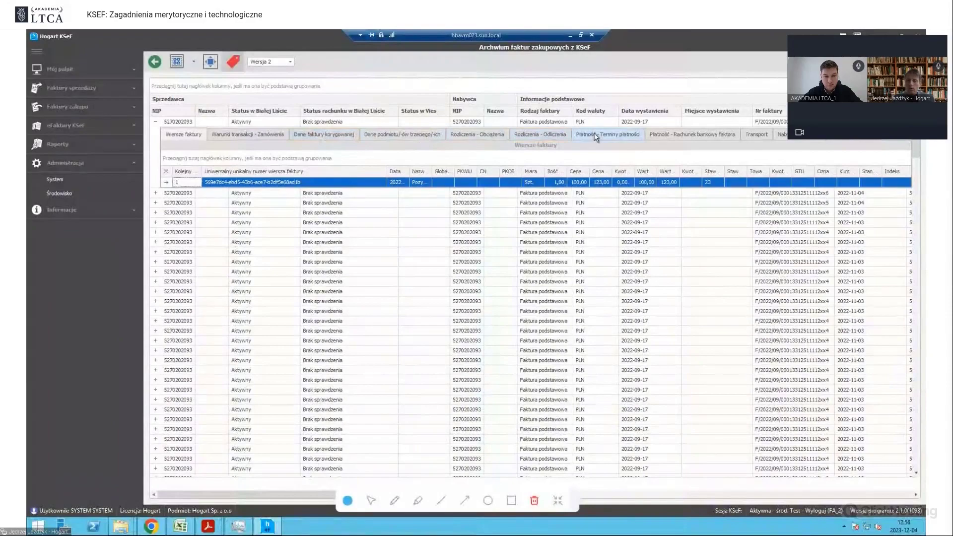
click(756, 136)
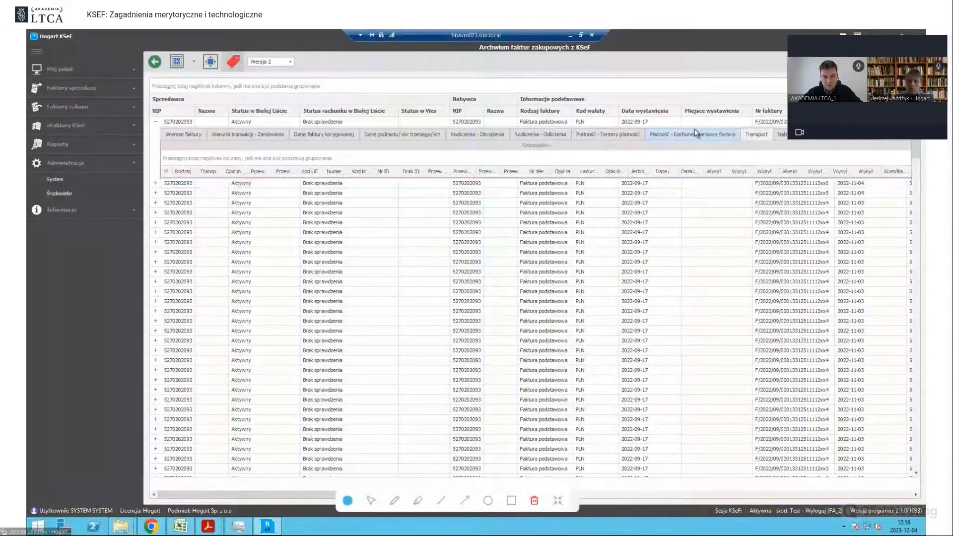
click(155, 121)
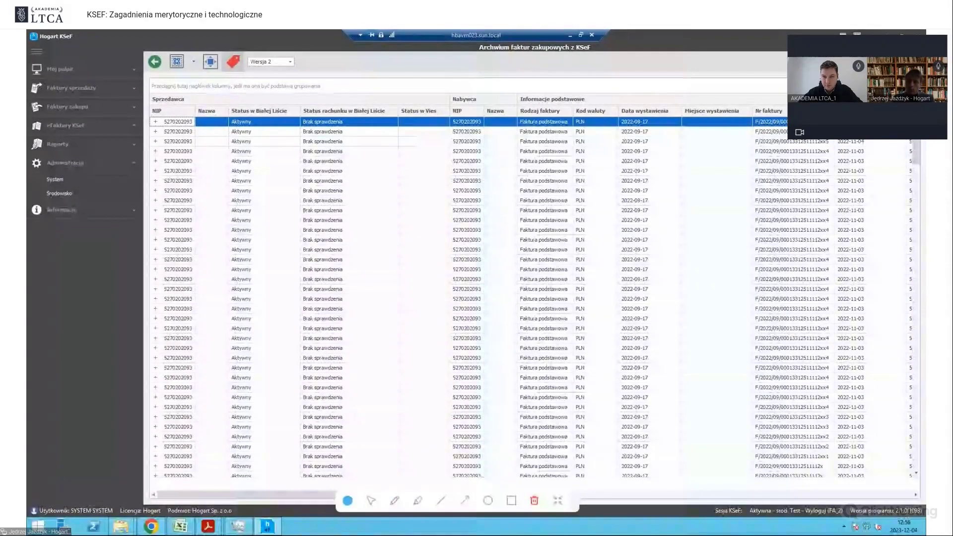
- Switch from the purchase archive to the archive of sales invoices from KSeF and open the first invoice's attachments
click(158, 62)
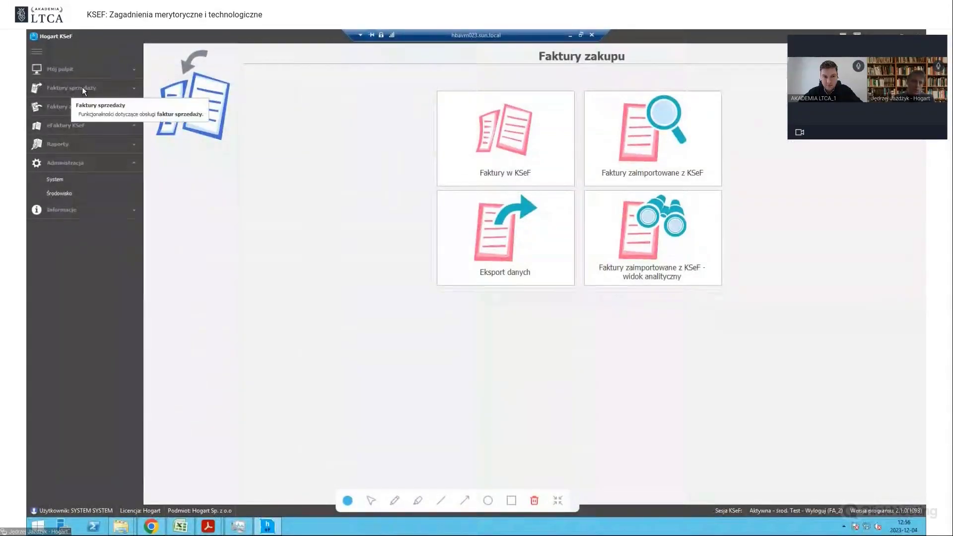
click(82, 88)
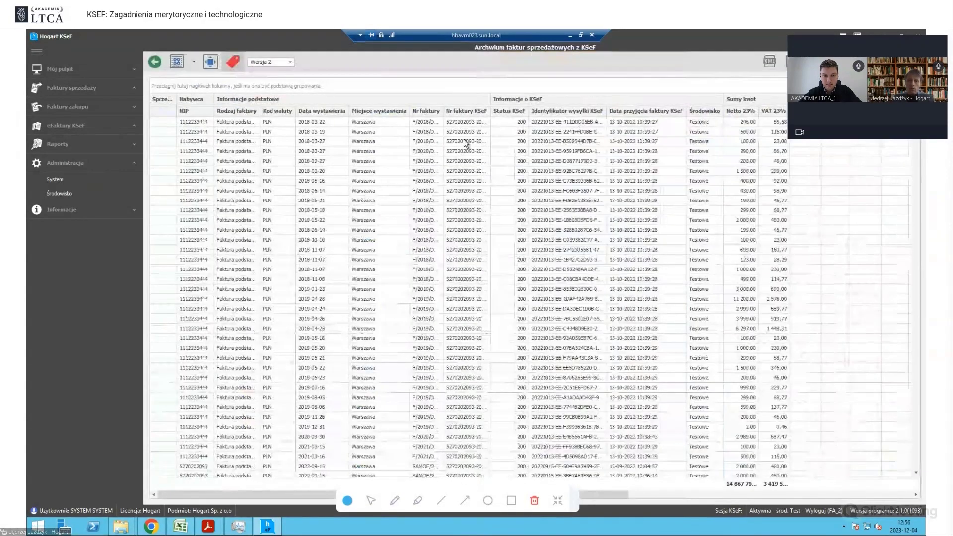
click(478, 131)
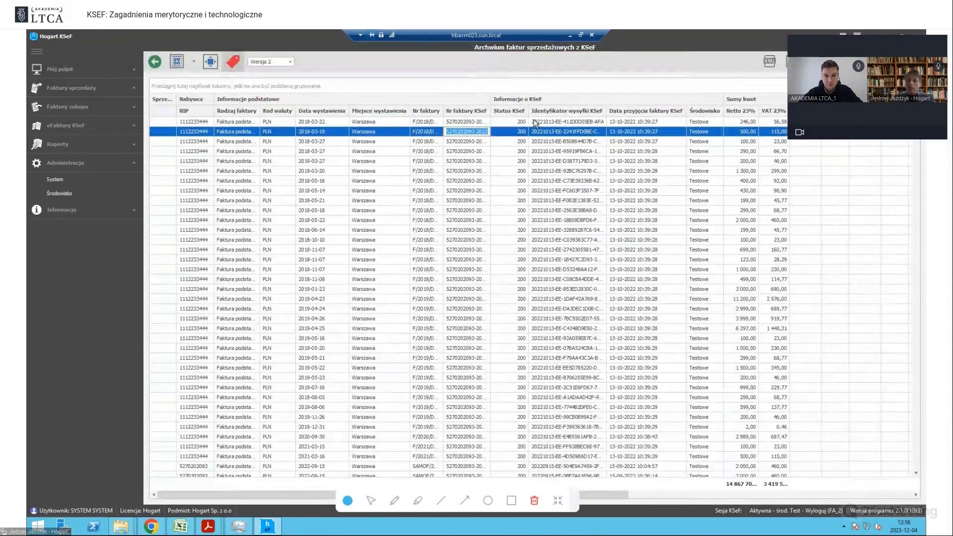
click(532, 122)
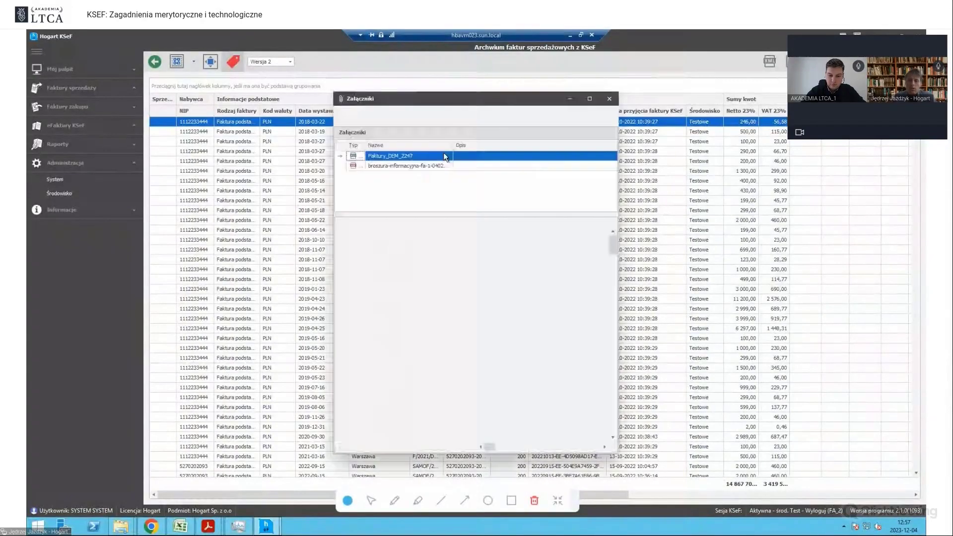
- Preview the Faktury_DEM_2247 spreadsheet and the broszura-informacyjna-fa-1-04022022 PDF in an enlarged Załączniki window with a wider Typ column, and close it
drag(464, 104, 376, 81)
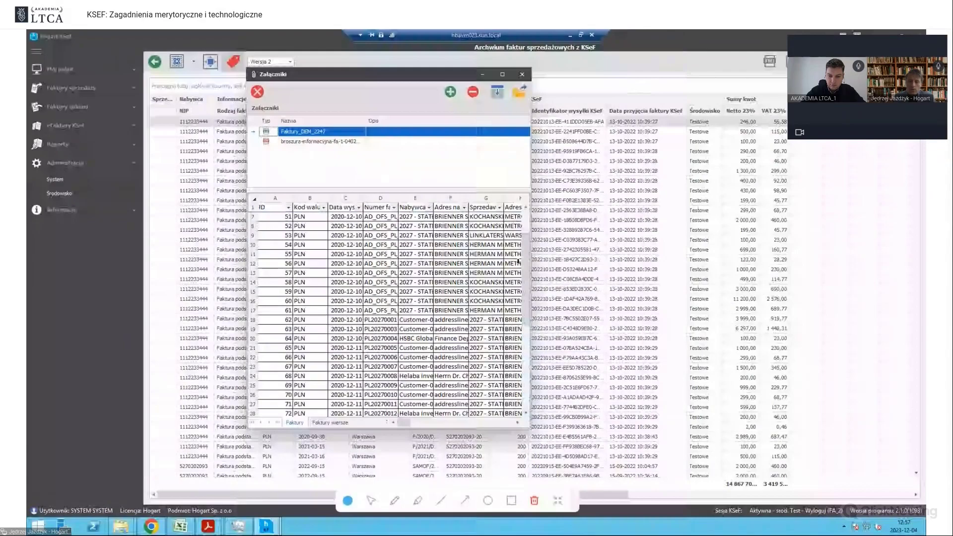
drag(530, 430, 730, 484)
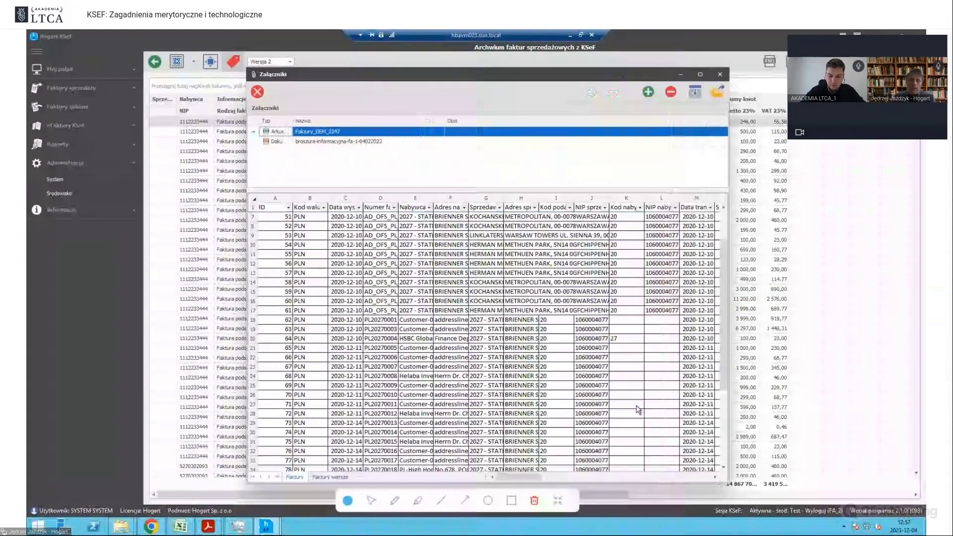
click(316, 141)
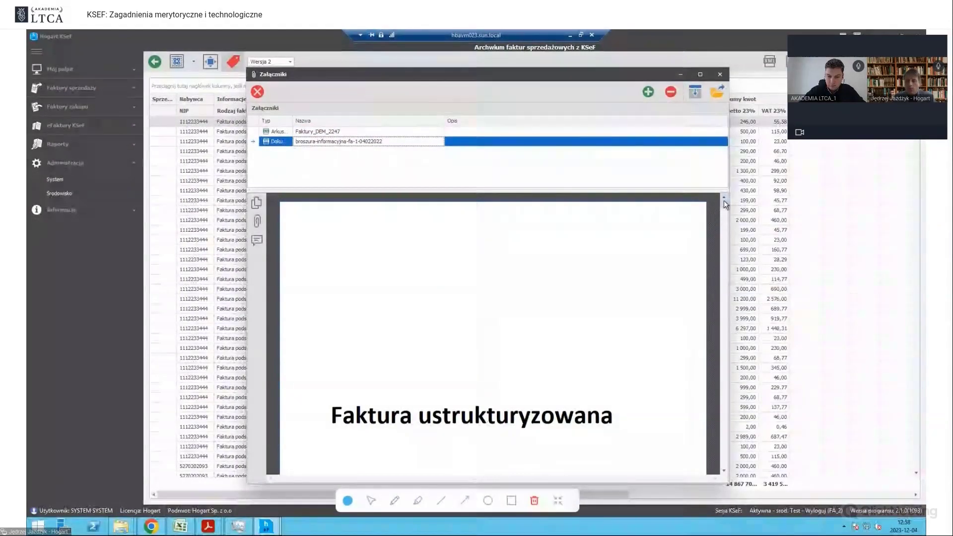
drag(723, 202, 723, 202)
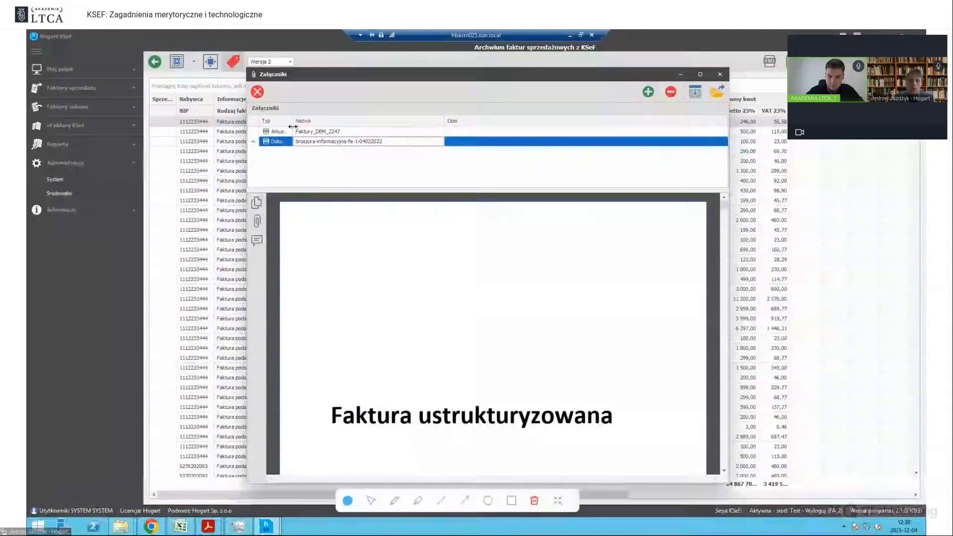
drag(356, 131, 361, 133)
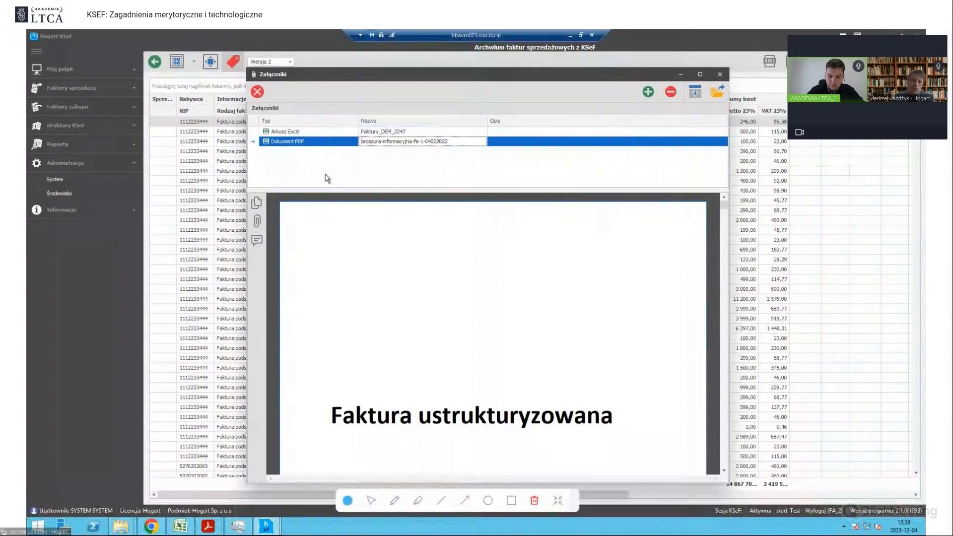
click(346, 133)
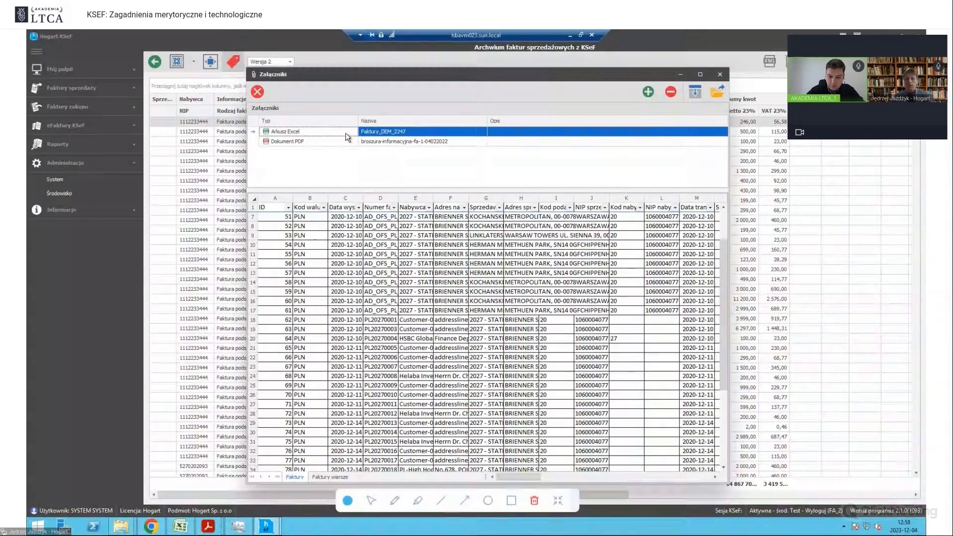
click(719, 75)
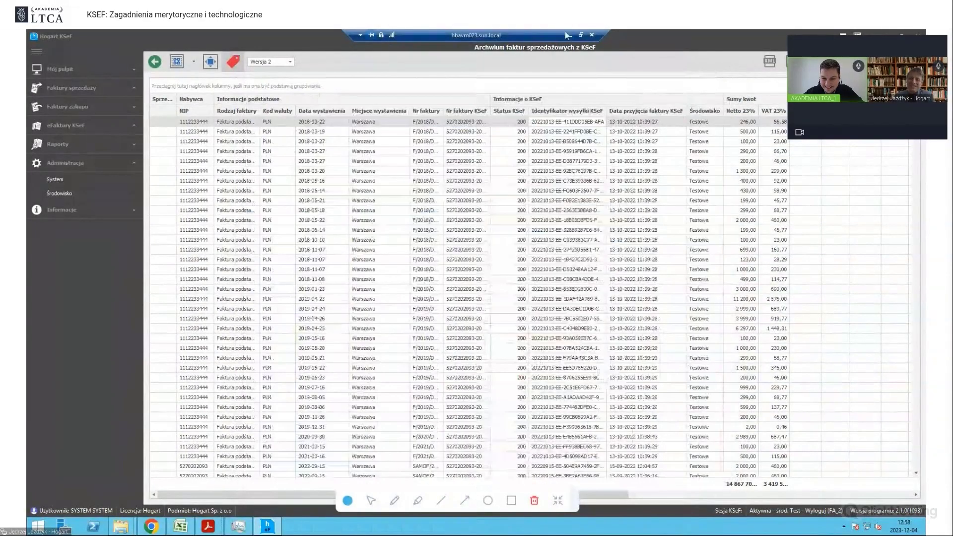
- Minimize the remote desktop session, switch to the ClickMeeting desktop application and end the screen sharing
click(570, 34)
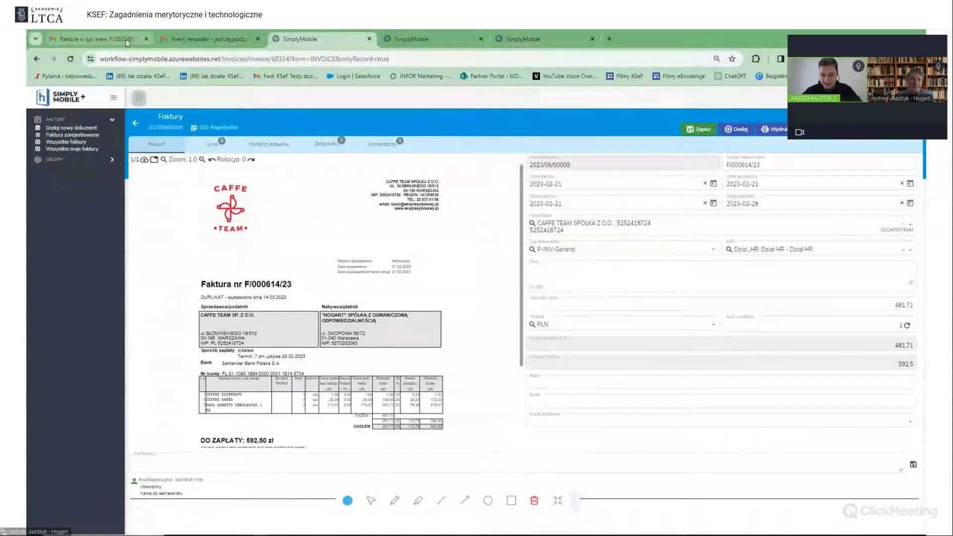
key(alt+Tab)
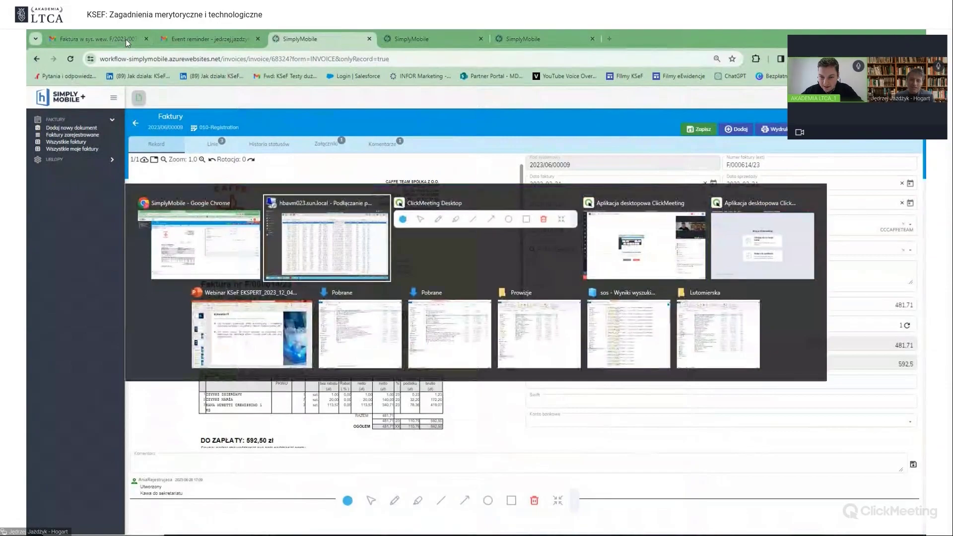
key(alt+Tab)
key(alt+Tab)
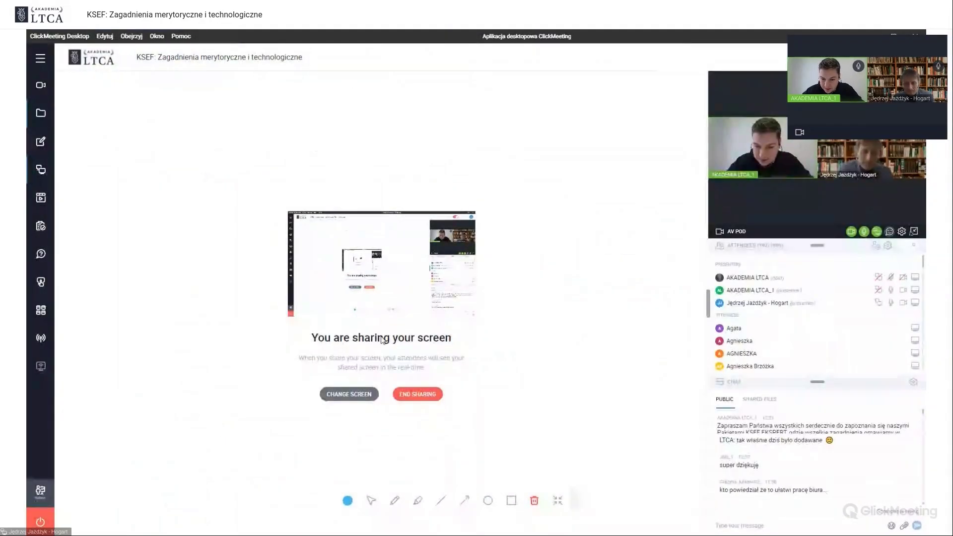
click(416, 396)
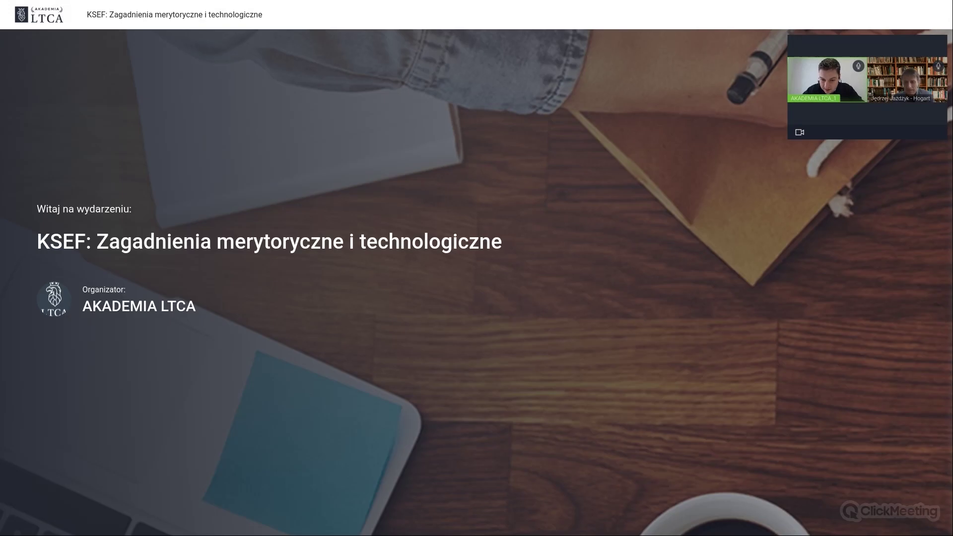